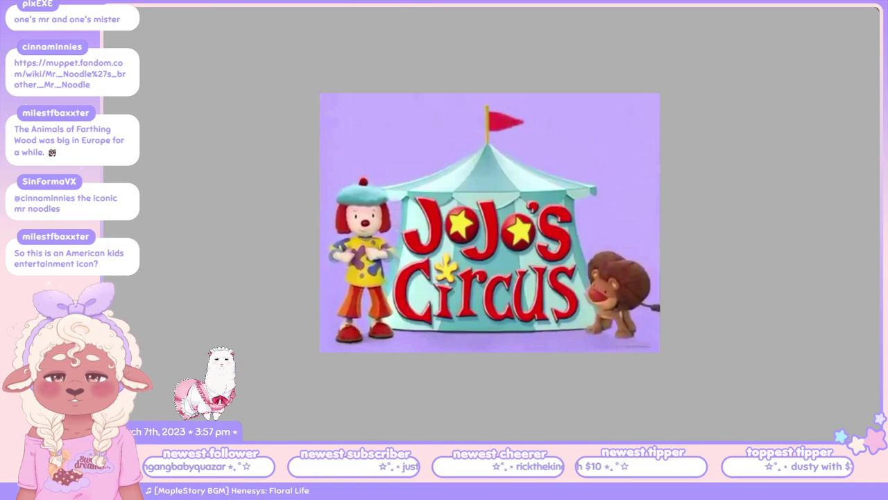
# Switch to the emote drawing in Krita and ink the short line joining the nose to the mouth on the cozy face
pyautogui.hotkey('alt', 'Tab')
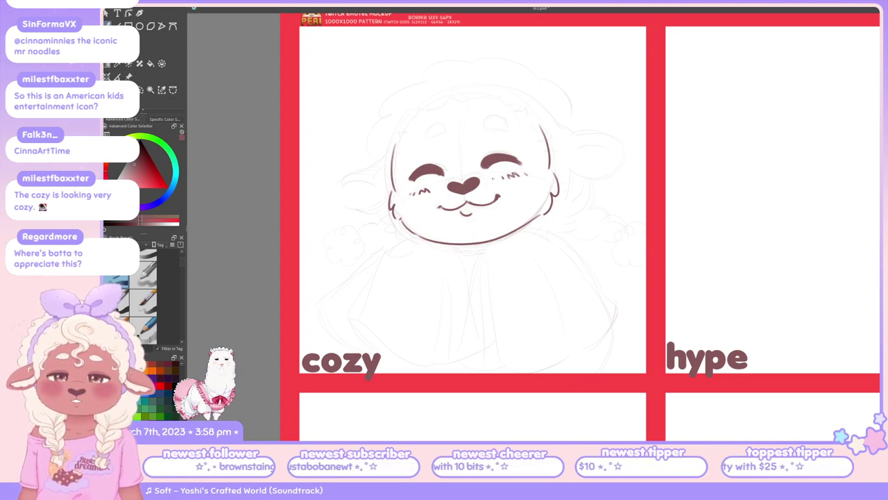
pyautogui.moveTo(516, 163); pyautogui.dragTo(490, 164)
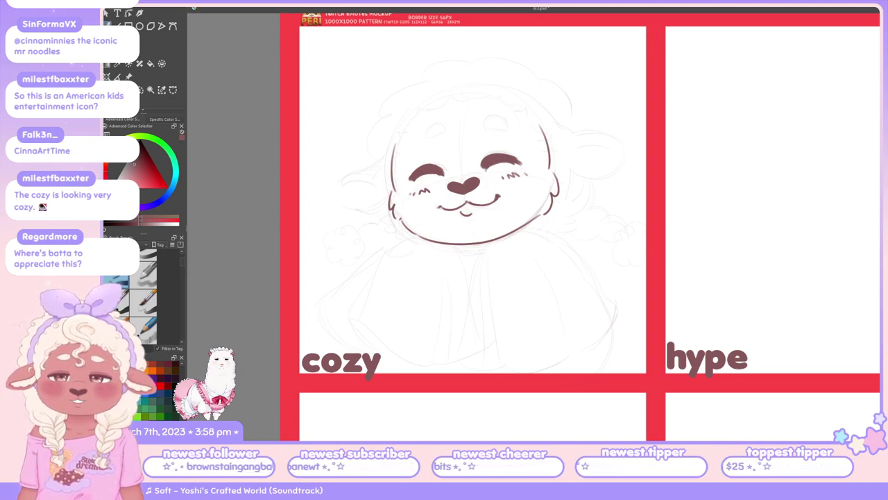
pyautogui.hotkey('ctrl', 'z')
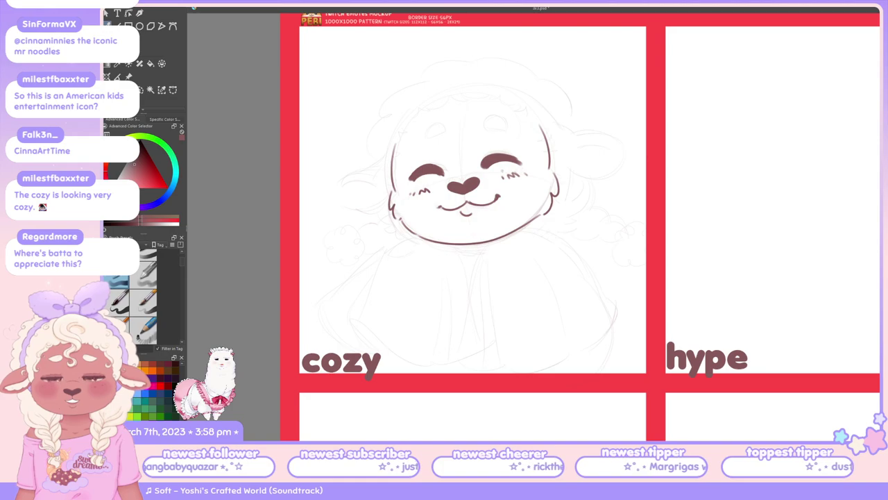
pyautogui.moveTo(515, 163)
pyautogui.mouseDown()
pyautogui.moveTo(489, 166)
pyautogui.moveTo(517, 163)
pyautogui.moveTo(505, 165)
pyautogui.mouseUp()
pyautogui.hotkey('ctrl', 'z')
pyautogui.hotkey('ctrl', 'z')
pyautogui.hotkey('ctrl', 'z')
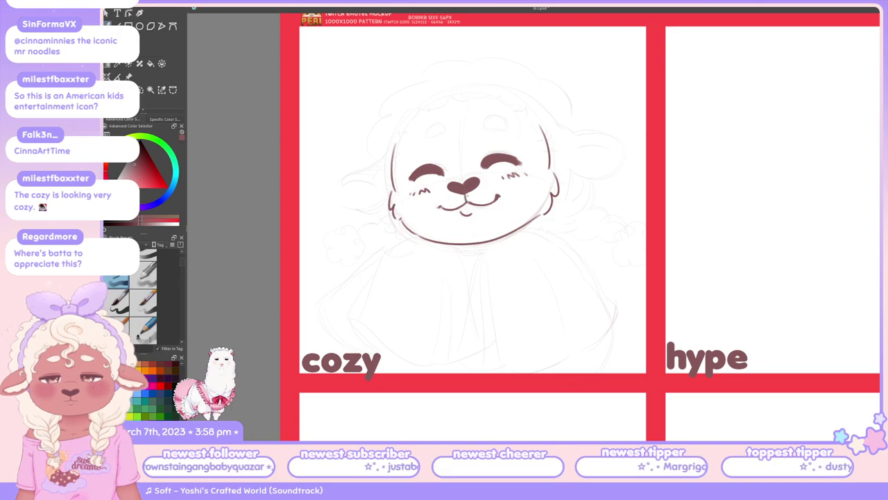
pyautogui.moveTo(464, 208); pyautogui.dragTo(467, 209)
pyautogui.hotkey('ctrl', 'z')
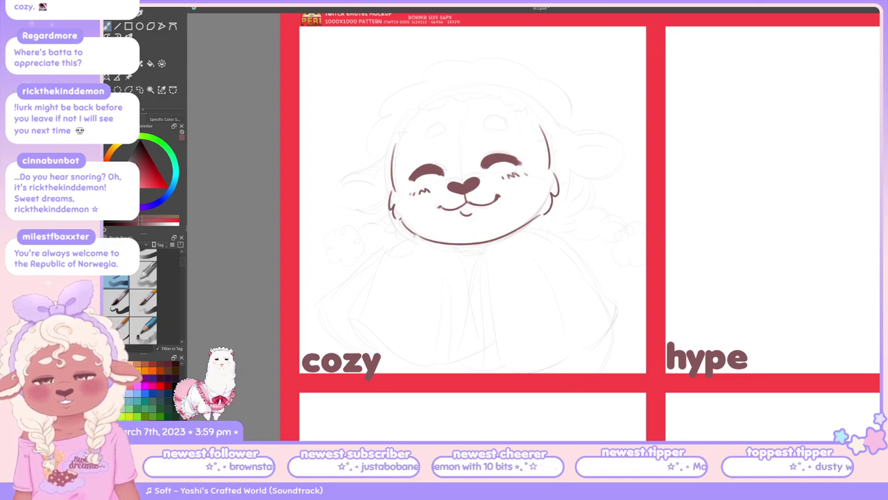
# Try to outline the cape's left side and wavy hem below the face, then undo the strokes
pyautogui.moveTo(414, 236); pyautogui.dragTo(345, 331)
pyautogui.hotkey('ctrl', 'z')
pyautogui.moveTo(414, 236)
pyautogui.mouseDown()
pyautogui.moveTo(337, 309)
pyautogui.moveTo(353, 330)
pyautogui.moveTo(377, 323)
pyautogui.moveTo(469, 335)
pyautogui.mouseUp()
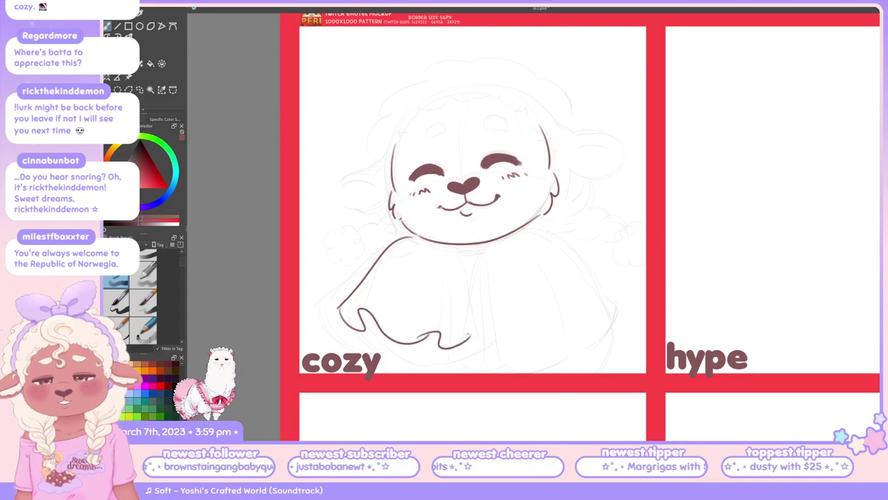
pyautogui.hotkey('ctrl', 'z')
pyautogui.hotkey('ctrl', 'z')
pyautogui.moveTo(417, 236)
pyautogui.mouseDown()
pyautogui.moveTo(362, 277)
pyautogui.moveTo(381, 270)
pyautogui.moveTo(398, 232)
pyautogui.moveTo(425, 268)
pyautogui.mouseUp()
pyautogui.hotkey('ctrl', 'z')
pyautogui.hotkey('ctrl', 'z')
pyautogui.moveTo(409, 183); pyautogui.dragTo(498, 168)
pyautogui.hotkey('ctrl', 'z')
pyautogui.hotkey('ctrl', 'z')
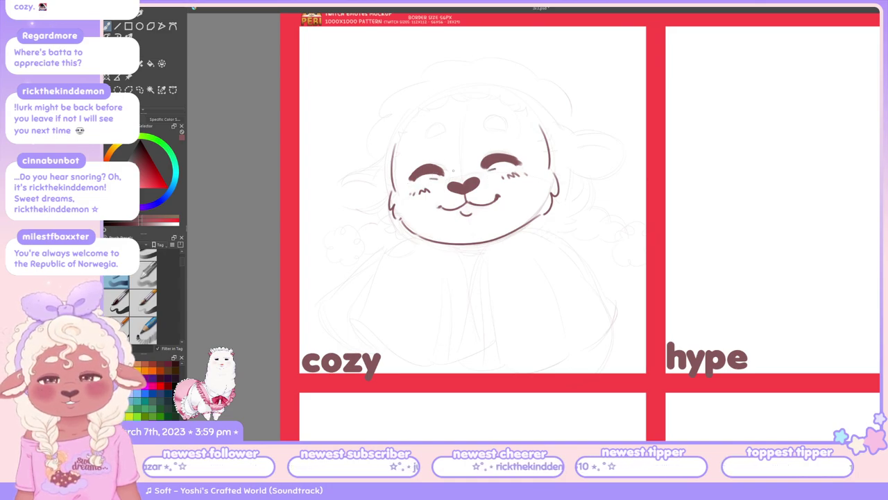
# Ink two small rounded eyebrows above the closed eyes, following the faint sketch
pyautogui.moveTo(417, 147)
pyautogui.mouseDown()
pyautogui.moveTo(439, 143)
pyautogui.moveTo(435, 136)
pyautogui.moveTo(438, 144)
pyautogui.mouseUp()
pyautogui.hotkey('ctrl', 'z')
pyautogui.hotkey('ctrl', 'z')
pyautogui.hotkey('ctrl', 'z')
pyautogui.hotkey('ctrl', 'z')
pyautogui.hotkey('ctrl', 'z')
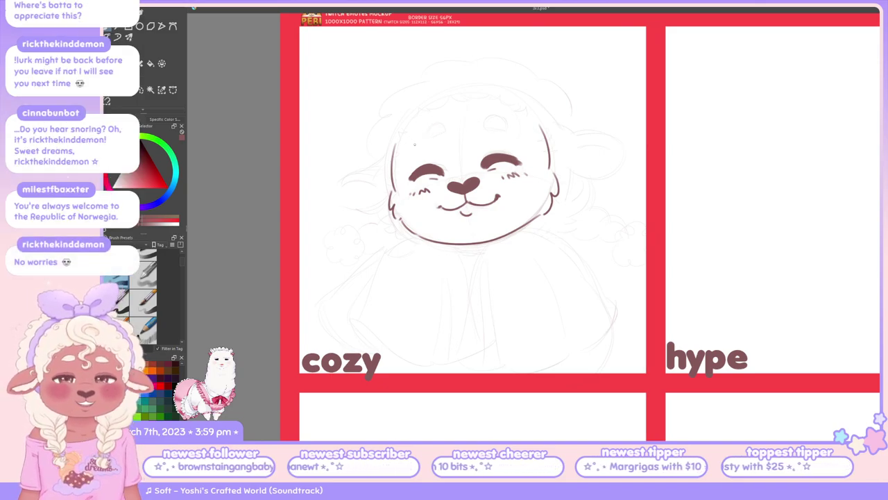
pyautogui.moveTo(415, 142)
pyautogui.mouseDown()
pyautogui.moveTo(436, 127)
pyautogui.moveTo(445, 142)
pyautogui.moveTo(503, 138)
pyautogui.moveTo(508, 122)
pyautogui.moveTo(508, 139)
pyautogui.mouseUp()
pyautogui.hotkey('ctrl', 'z')
pyautogui.hotkey('ctrl', 'z')
pyautogui.hotkey('ctrl', 'z')
pyautogui.hotkey('ctrl', 'z')
pyautogui.hotkey('ctrl', 'z')
pyautogui.hotkey('ctrl', 'z')
pyautogui.hotkey('ctrl', 'z')
pyautogui.hotkey('ctrl', 'z')
pyautogui.hotkey('ctrl', 'z')
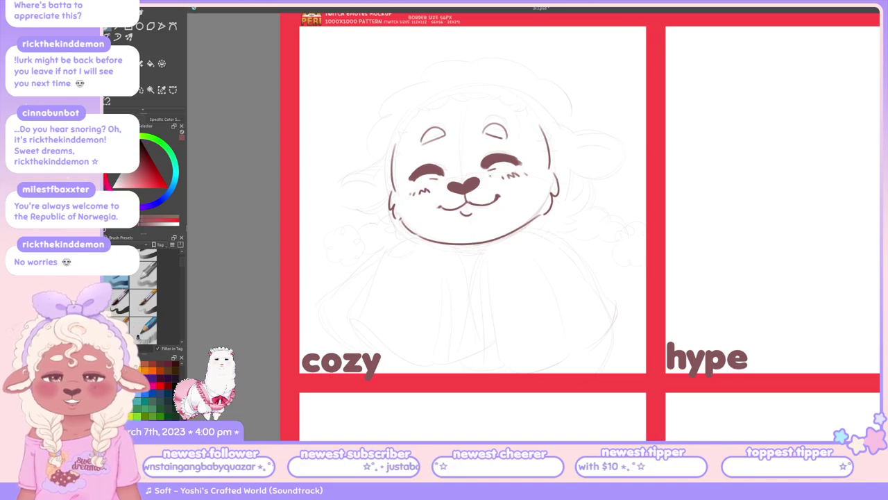
pyautogui.moveTo(442, 124); pyautogui.dragTo(447, 133)
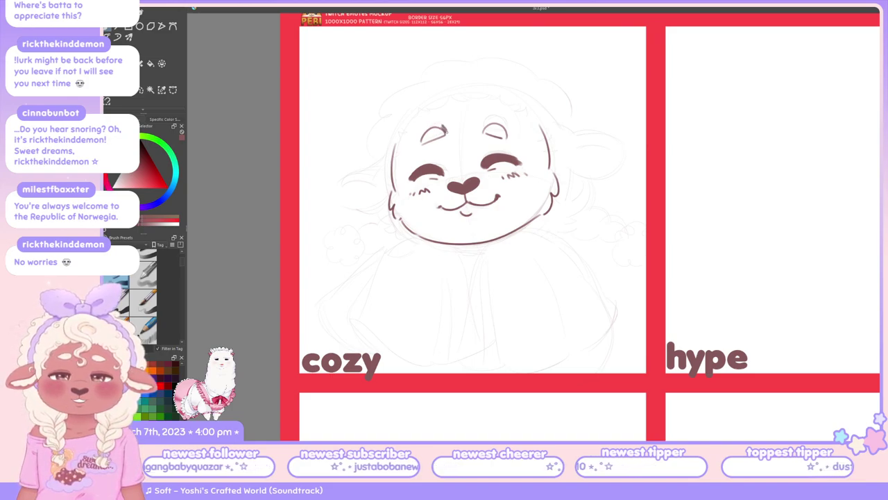
pyautogui.hotkey('ctrl', 'z')
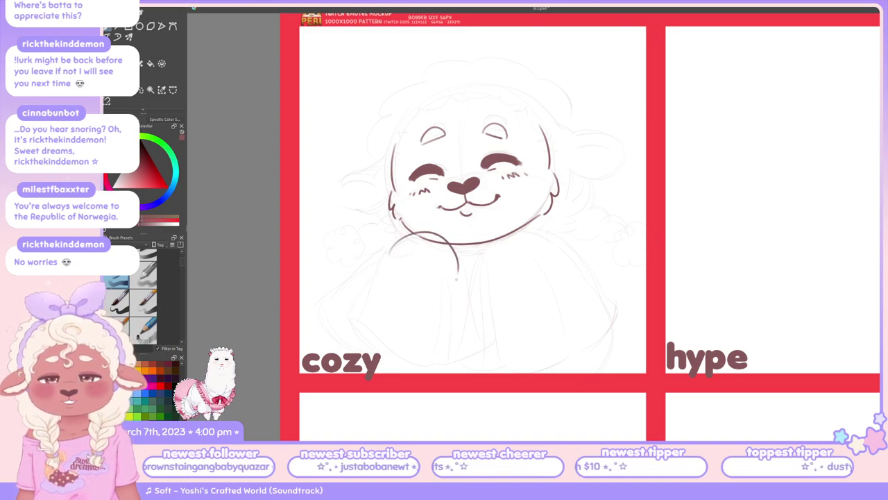
# Try to ink a curved collar arc under the left side of the chin, undoing each attempt
pyautogui.moveTo(386, 232); pyautogui.dragTo(465, 275)
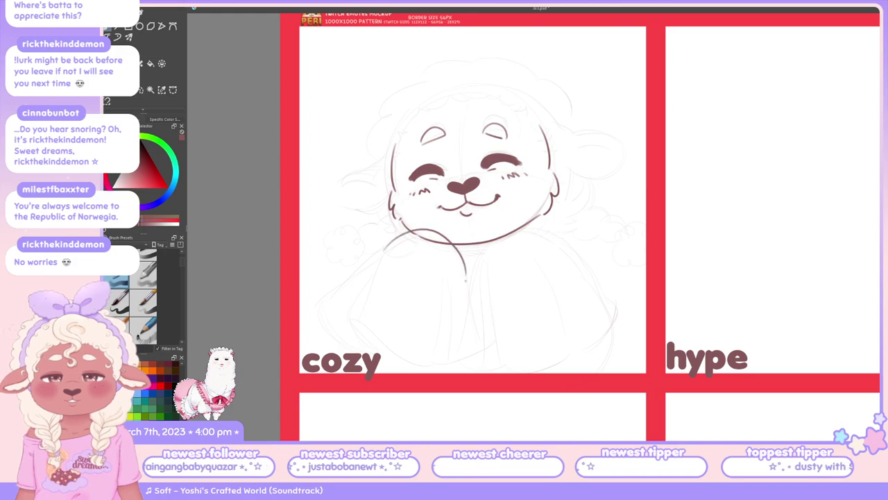
pyautogui.hotkey('ctrl', 'z')
pyautogui.moveTo(381, 235); pyautogui.dragTo(458, 278)
pyautogui.hotkey('ctrl', 'z')
# Try to ink the cape's left outer edge sloping down from the shoulder, undoing each attempt
pyautogui.moveTo(388, 254)
pyautogui.mouseDown()
pyautogui.moveTo(362, 312)
pyautogui.moveTo(346, 313)
pyautogui.mouseUp()
pyautogui.hotkey('ctrl', 'z')
pyautogui.hotkey('ctrl', 'z')
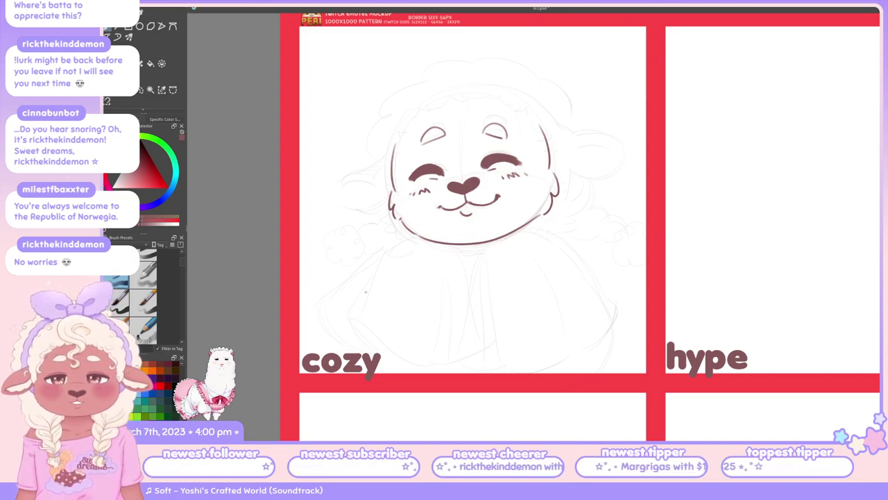
pyautogui.moveTo(392, 249); pyautogui.dragTo(346, 310)
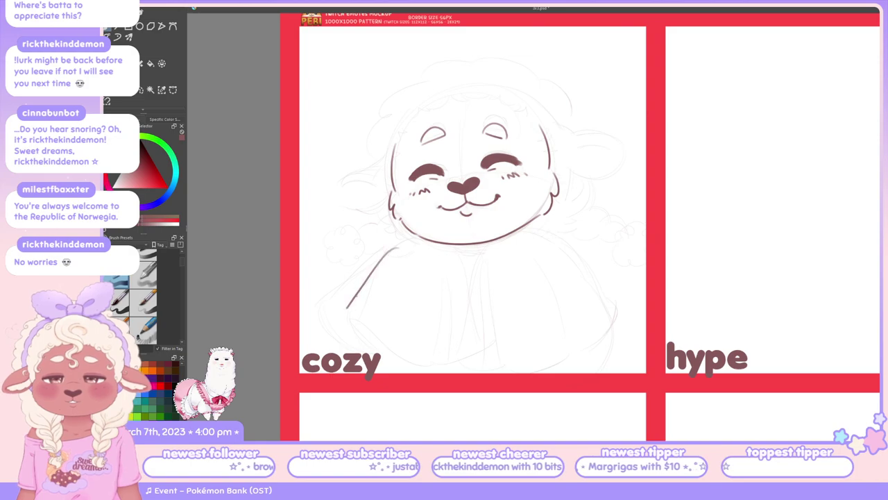
pyautogui.hotkey('ctrl', 'z')
pyautogui.moveTo(410, 238); pyautogui.dragTo(352, 319)
pyautogui.hotkey('ctrl', 'z')
pyautogui.moveTo(420, 235); pyautogui.dragTo(352, 303)
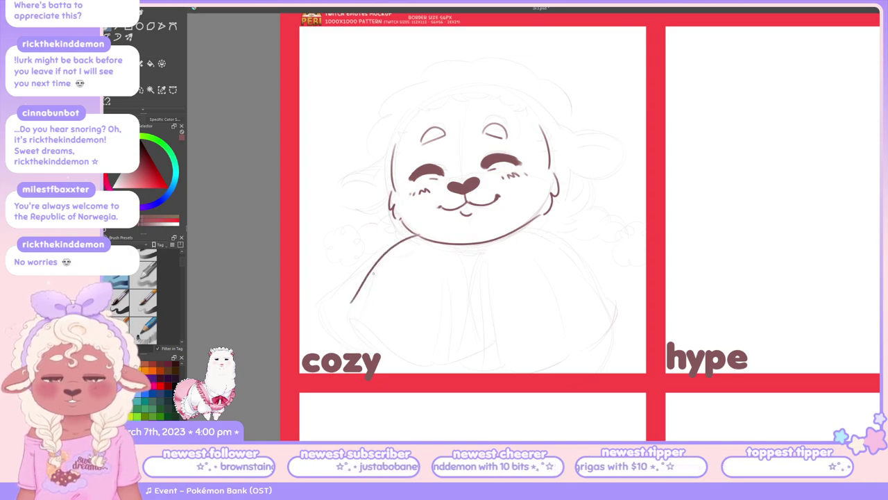
pyautogui.hotkey('ctrl', 'z')
pyautogui.moveTo(418, 241); pyautogui.dragTo(349, 321)
pyautogui.hotkey('ctrl', 'z')
pyautogui.moveTo(416, 239); pyautogui.dragTo(350, 322)
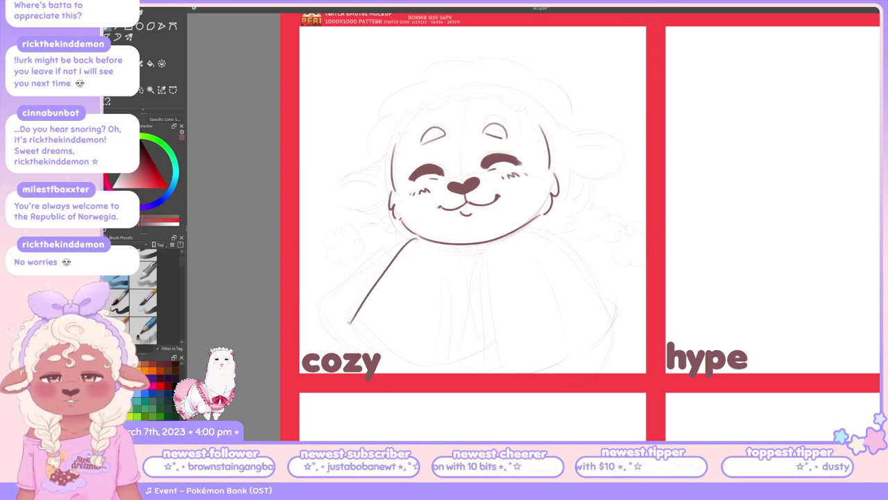
pyautogui.hotkey('ctrl', 'z')
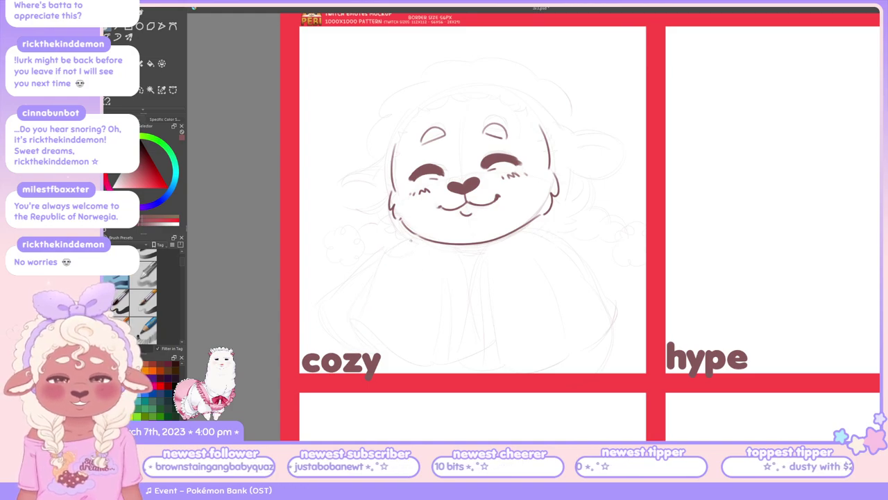
# Ink a pair of facing collar arcs under the chin, curving from the shoulders down to the cape's centre opening
pyautogui.moveTo(409, 232)
pyautogui.mouseDown()
pyautogui.moveTo(439, 240)
pyautogui.moveTo(459, 264)
pyautogui.moveTo(468, 256)
pyautogui.mouseUp()
pyautogui.hotkey('ctrl', 'z')
pyautogui.hotkey('ctrl', 'z')
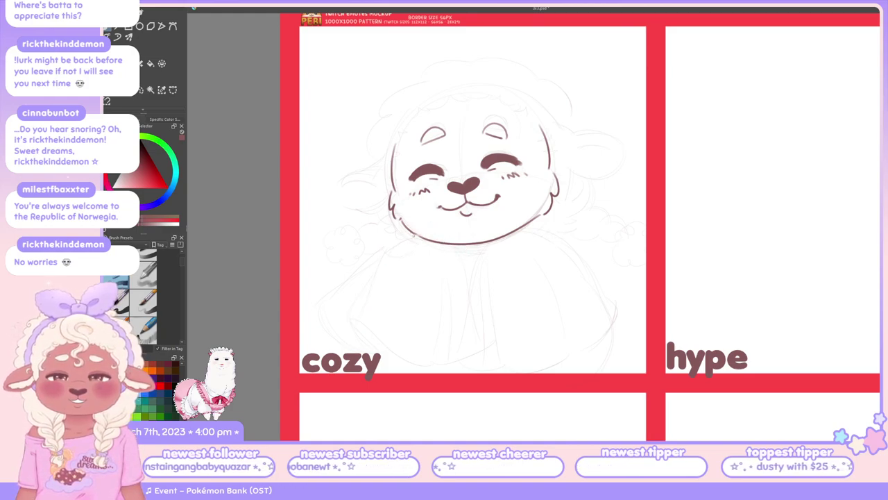
pyautogui.moveTo(407, 232)
pyautogui.mouseDown()
pyautogui.moveTo(465, 265)
pyautogui.moveTo(566, 228)
pyautogui.mouseUp()
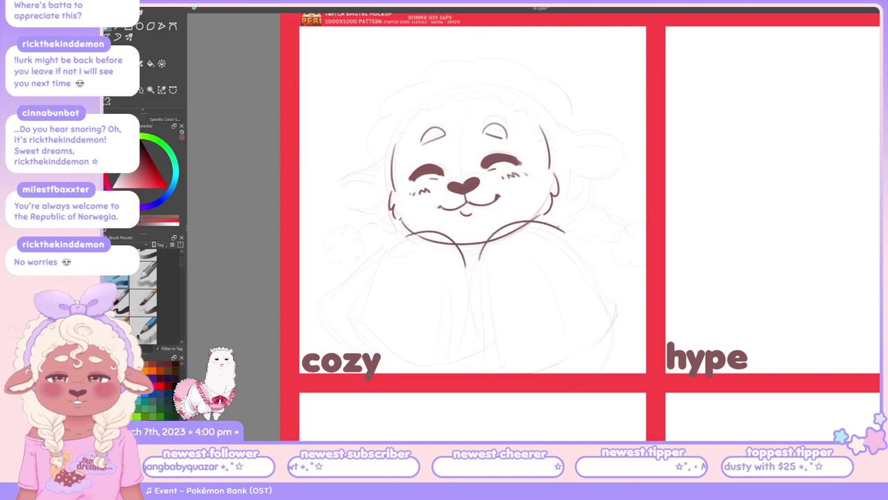
# Ink the left cape panel's sloping outer edge from the shoulder and the wavy hem beneath it
pyautogui.moveTo(408, 235); pyautogui.dragTo(337, 292)
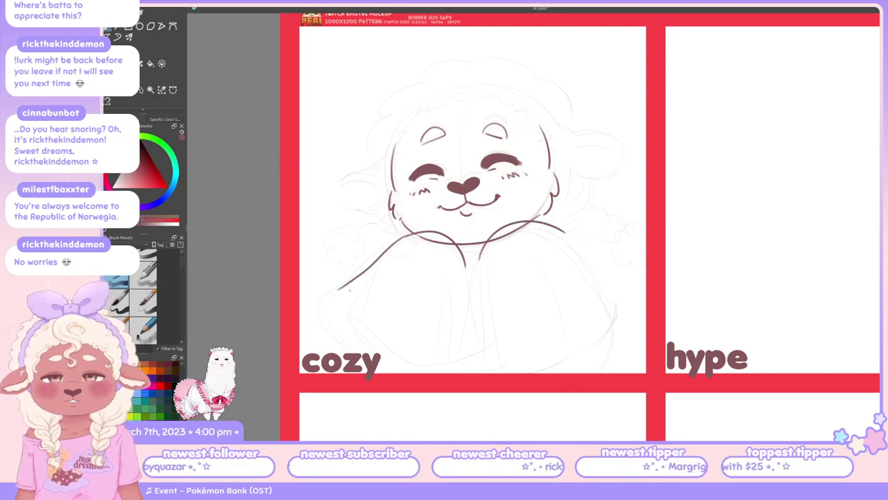
pyautogui.hotkey('ctrl', 'z')
pyautogui.moveTo(405, 237)
pyautogui.mouseDown()
pyautogui.moveTo(346, 290)
pyautogui.moveTo(381, 323)
pyautogui.moveTo(436, 339)
pyautogui.mouseUp()
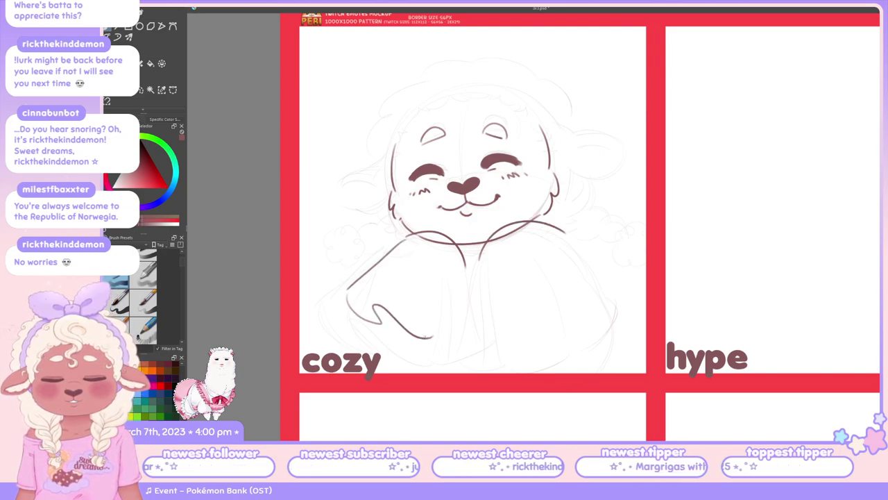
pyautogui.hotkey('ctrl', 'z')
pyautogui.moveTo(340, 295)
pyautogui.mouseDown()
pyautogui.moveTo(444, 343)
pyautogui.moveTo(483, 329)
pyautogui.mouseUp()
pyautogui.hotkey('ctrl', 'z')
pyautogui.hotkey('ctrl', 'z')
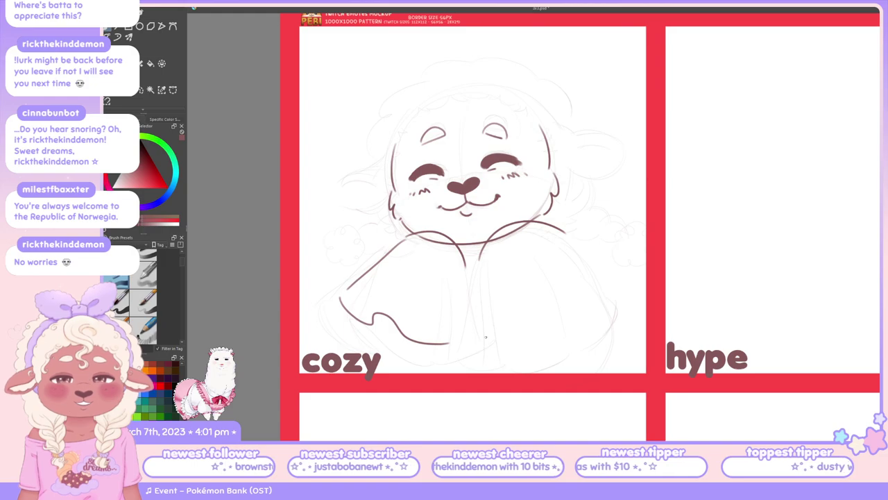
# Ink the left cape panel's front edge down from the collar arc and close its bottom corner with the hem
pyautogui.moveTo(450, 343)
pyautogui.mouseDown()
pyautogui.moveTo(468, 345)
pyautogui.moveTo(475, 316)
pyautogui.mouseUp()
pyautogui.hotkey('ctrl', 'z')
pyautogui.hotkey('ctrl', 'z')
pyautogui.hotkey('ctrl', 'z')
pyautogui.moveTo(465, 267)
pyautogui.mouseDown()
pyautogui.moveTo(480, 331)
pyautogui.moveTo(473, 337)
pyautogui.moveTo(487, 345)
pyautogui.moveTo(468, 354)
pyautogui.moveTo(445, 347)
pyautogui.moveTo(478, 339)
pyautogui.mouseUp()
pyautogui.hotkey('ctrl', 'z')
pyautogui.hotkey('ctrl', 'z')
pyautogui.hotkey('ctrl', 'z')
pyautogui.hotkey('ctrl', 'z')
pyautogui.hotkey('ctrl', 'z')
pyautogui.hotkey('ctrl', 'z')
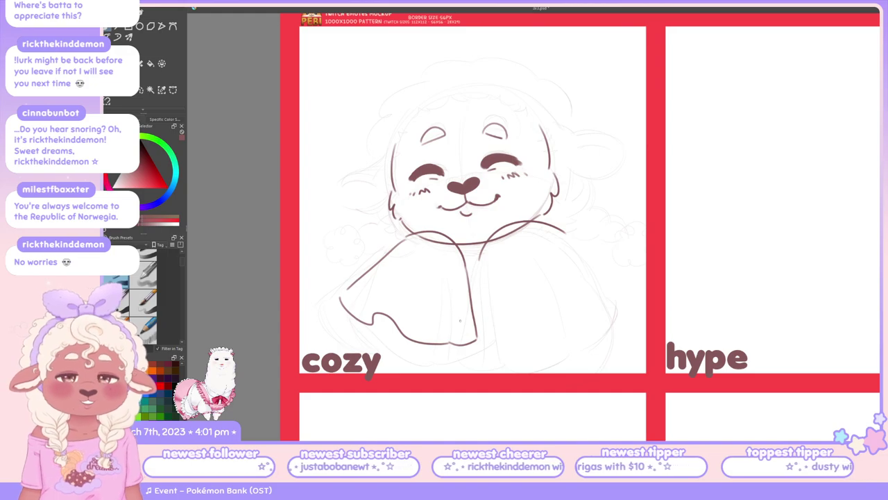
# Ink a long vertical fold line inside the left cape panel, near its front edge, ending at the hem
pyautogui.moveTo(448, 264); pyautogui.dragTo(453, 338)
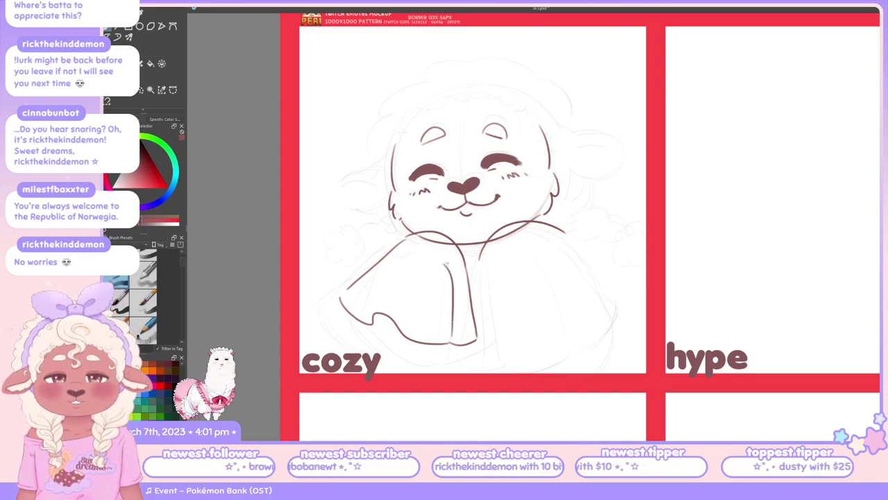
pyautogui.hotkey('ctrl', 'z')
pyautogui.moveTo(448, 261); pyautogui.dragTo(451, 336)
pyautogui.hotkey('ctrl', 'z')
pyautogui.moveTo(447, 274); pyautogui.dragTo(449, 347)
pyautogui.hotkey('ctrl', 'z')
pyautogui.hotkey('ctrl', 'z')
pyautogui.hotkey('ctrl', 'z')
pyautogui.moveTo(451, 288); pyautogui.dragTo(449, 345)
pyautogui.hotkey('ctrl', 'z')
pyautogui.moveTo(449, 274); pyautogui.dragTo(451, 346)
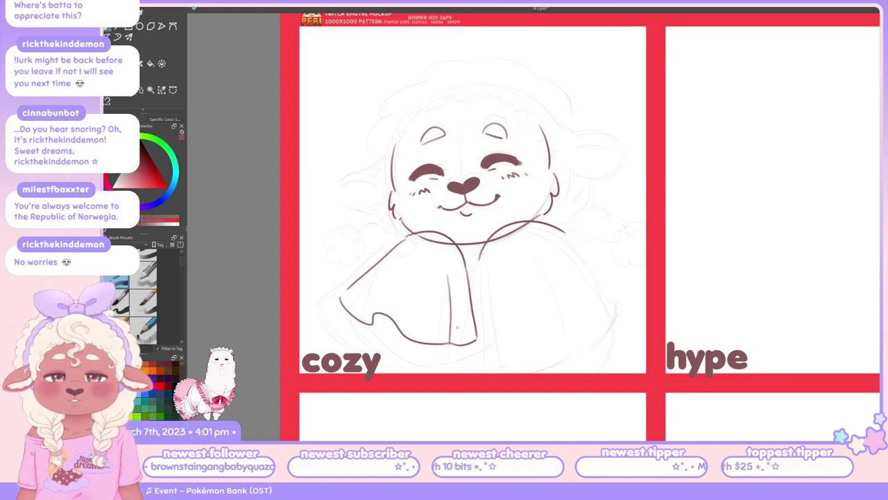
pyautogui.hotkey('ctrl', 'z')
pyautogui.moveTo(448, 272); pyautogui.dragTo(450, 344)
pyautogui.hotkey('ctrl', 'z')
pyautogui.moveTo(447, 283); pyautogui.dragTo(448, 340)
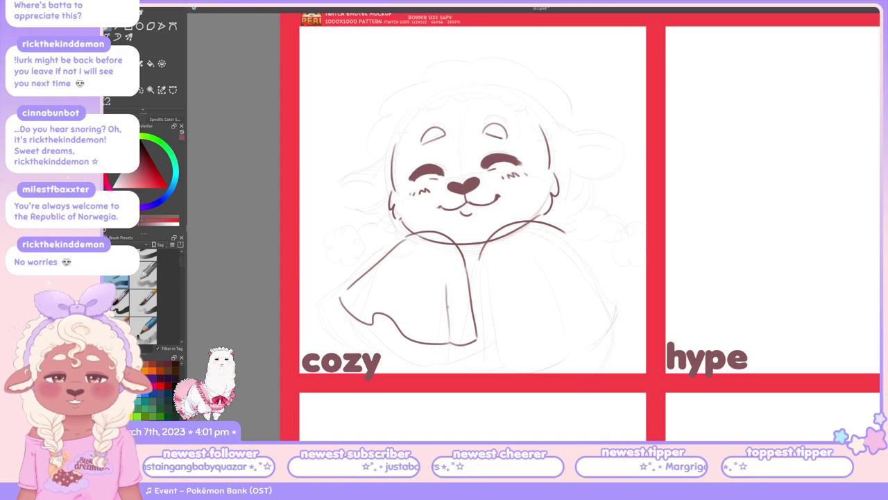
pyautogui.hotkey('ctrl', 'z')
pyautogui.moveTo(448, 276); pyautogui.dragTo(451, 343)
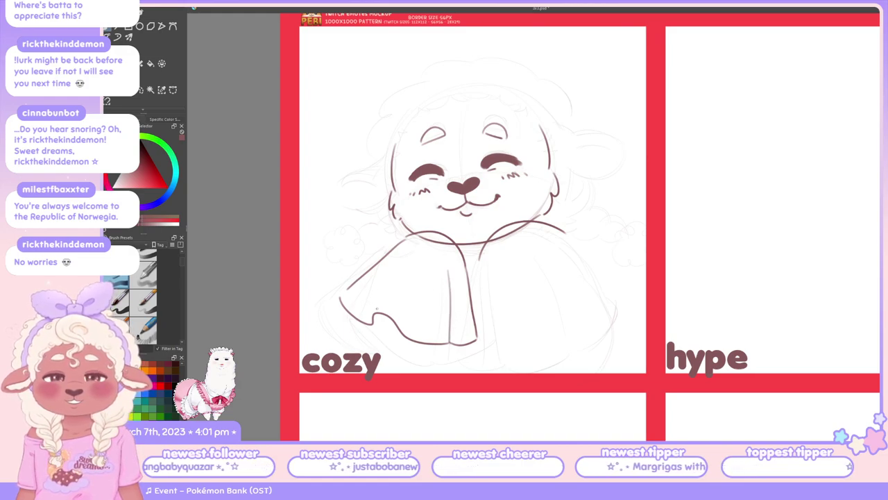
# Ink a slanted fold line rising from the hem's wave near the left cape panel's outer edge
pyautogui.moveTo(377, 309); pyautogui.dragTo(401, 266)
pyautogui.hotkey('ctrl', 'z')
pyautogui.moveTo(370, 316); pyautogui.dragTo(401, 261)
pyautogui.hotkey('ctrl', 'z')
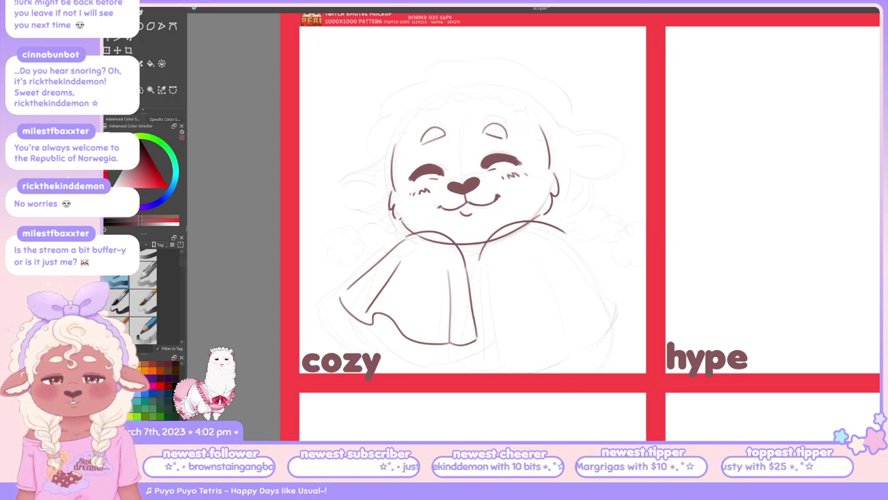
# Ink the right cape panel's front edge from its collar arc down to the bottom corner beside the left panel
pyautogui.moveTo(480, 258); pyautogui.dragTo(477, 336)
pyautogui.hotkey('ctrl', 'z')
pyautogui.hotkey('ctrl', 'z')
pyautogui.moveTo(479, 258); pyautogui.dragTo(478, 336)
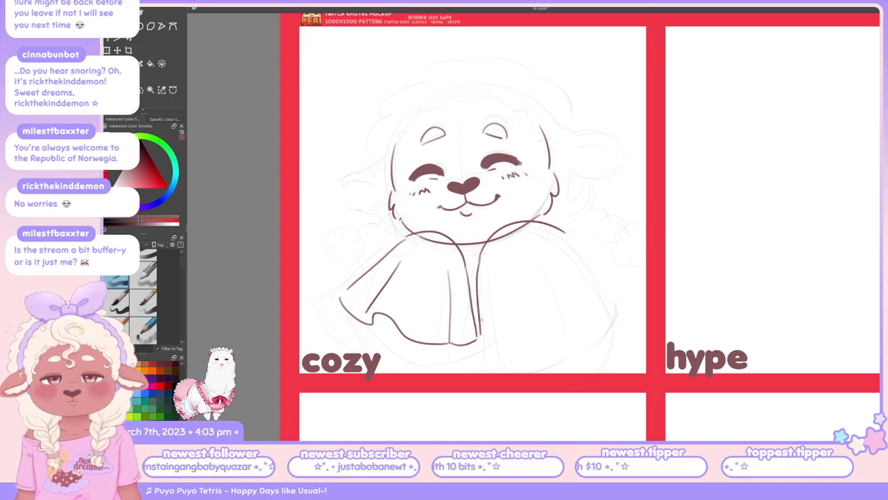
pyautogui.hotkey('ctrl', 'z')
pyautogui.moveTo(478, 258)
pyautogui.mouseDown()
pyautogui.moveTo(476, 337)
pyautogui.moveTo(566, 302)
pyautogui.mouseUp()
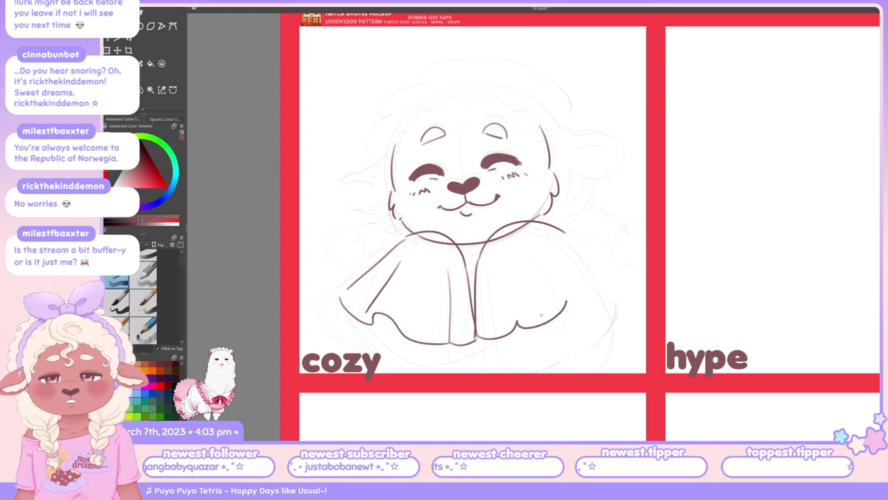
# Redraw the right cape panel's hem with a small fold notch and a curve rising toward the outer side
pyautogui.hotkey('ctrl', 'z')
pyautogui.moveTo(477, 340)
pyautogui.mouseDown()
pyautogui.moveTo(568, 334)
pyautogui.moveTo(601, 312)
pyautogui.mouseUp()
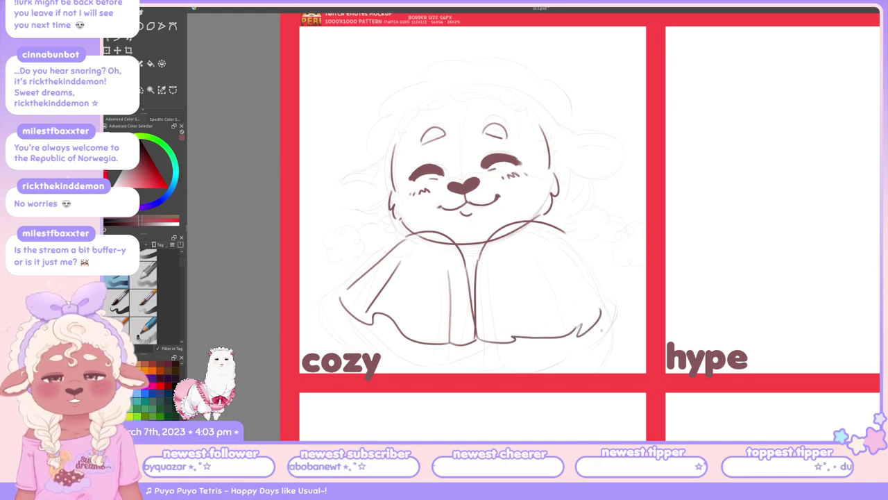
pyautogui.hotkey('ctrl', 'z')
pyautogui.hotkey('ctrl', 'z')
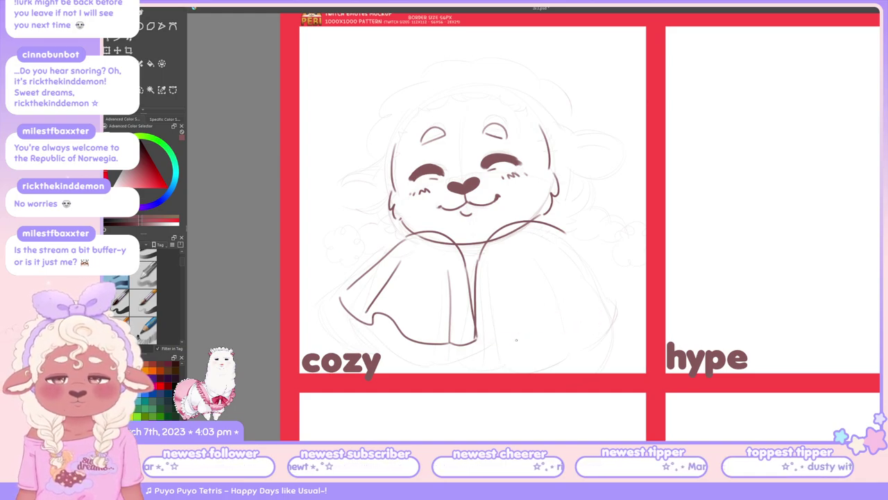
pyautogui.moveTo(479, 342); pyautogui.dragTo(578, 318)
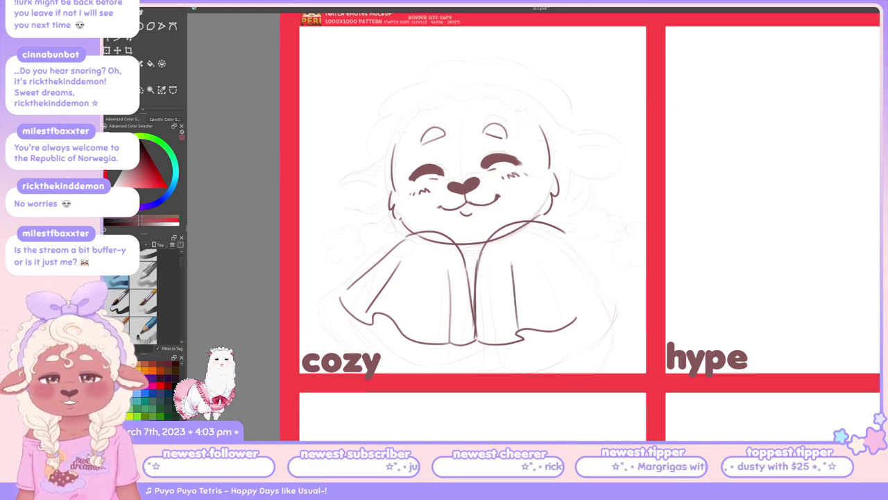
# Ink a long vertical fold line inside the right cape panel, running down toward the hem's notch
pyautogui.moveTo(505, 258)
pyautogui.mouseDown()
pyautogui.moveTo(514, 338)
pyautogui.moveTo(514, 316)
pyautogui.moveTo(516, 331)
pyautogui.moveTo(509, 326)
pyautogui.mouseUp()
pyautogui.hotkey('ctrl', 'z')
pyautogui.hotkey('ctrl', 'z')
pyautogui.hotkey('ctrl', 'z')
pyautogui.moveTo(502, 250); pyautogui.dragTo(515, 332)
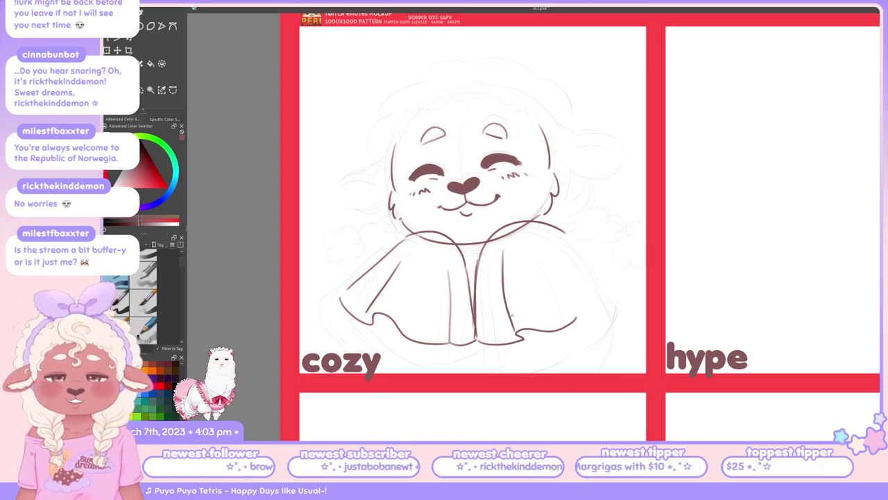
pyautogui.hotkey('ctrl', 'z')
pyautogui.moveTo(504, 250); pyautogui.dragTo(507, 329)
pyautogui.hotkey('ctrl', 'z')
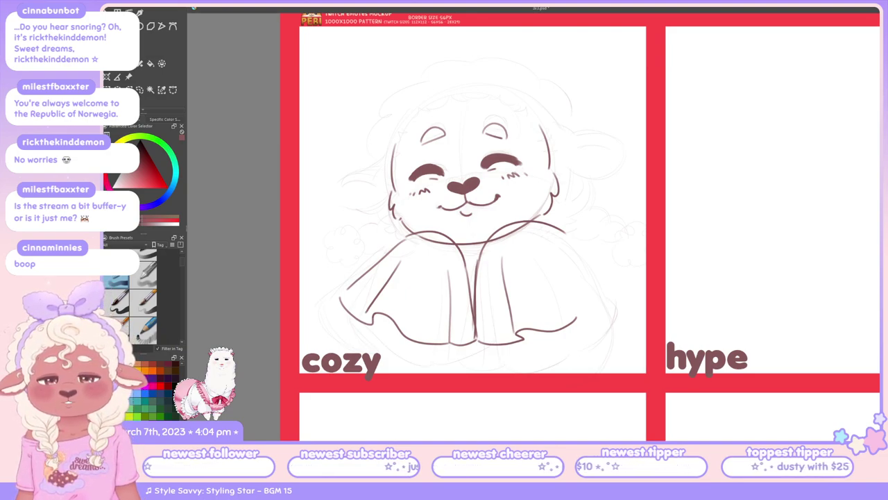
# Ink the right cape panel's outer edge down from the shoulder and curve its lower corner back to the hem
pyautogui.moveTo(555, 231)
pyautogui.mouseDown()
pyautogui.moveTo(602, 289)
pyautogui.moveTo(606, 277)
pyautogui.moveTo(582, 311)
pyautogui.mouseUp()
pyautogui.hotkey('ctrl', 'z')
pyautogui.hotkey('ctrl', 'z')
pyautogui.moveTo(599, 274); pyautogui.dragTo(580, 316)
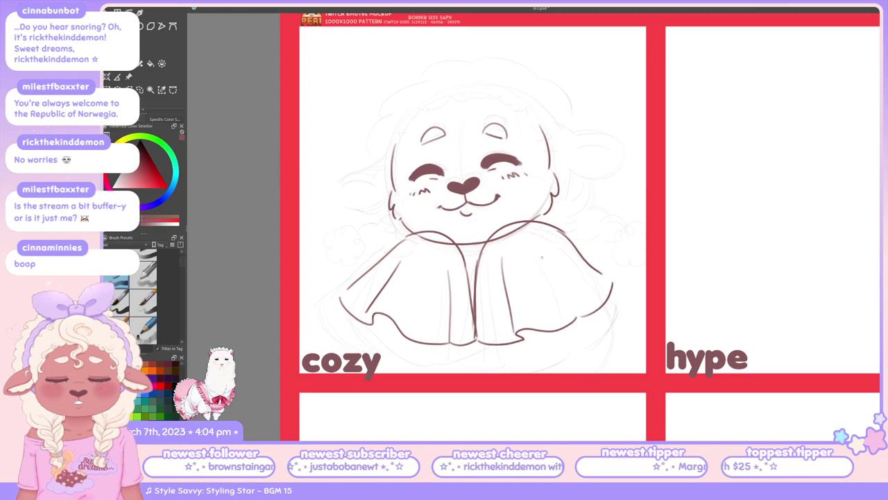
pyautogui.hotkey('ctrl', 'z')
# Ink a slanted fold inside the right cape panel near its outer edge, running down to the hem
pyautogui.moveTo(544, 257)
pyautogui.mouseDown()
pyautogui.moveTo(577, 323)
pyautogui.moveTo(601, 308)
pyautogui.moveTo(612, 283)
pyautogui.mouseUp()
pyautogui.hotkey('ctrl', 'z')
pyautogui.hotkey('ctrl', 'z')
pyautogui.hotkey('ctrl', 'z')
pyautogui.hotkey('ctrl', 'z')
pyautogui.hotkey('ctrl', 'z')
pyautogui.hotkey('ctrl', 'z')
pyautogui.hotkey('ctrl', 'z')
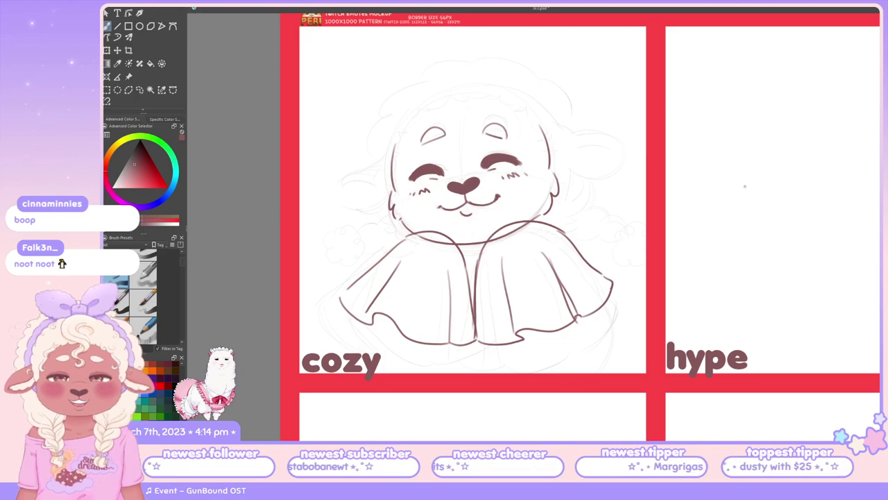
pyautogui.hotkey('ctrl', 't')
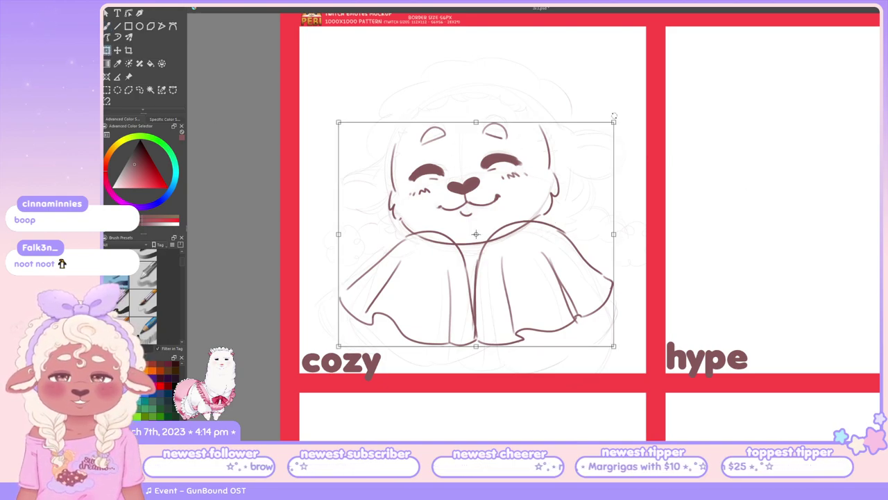
pyautogui.moveTo(612, 122)
pyautogui.mouseDown()
pyautogui.moveTo(638, 109)
pyautogui.moveTo(614, 122)
pyautogui.mouseUp()
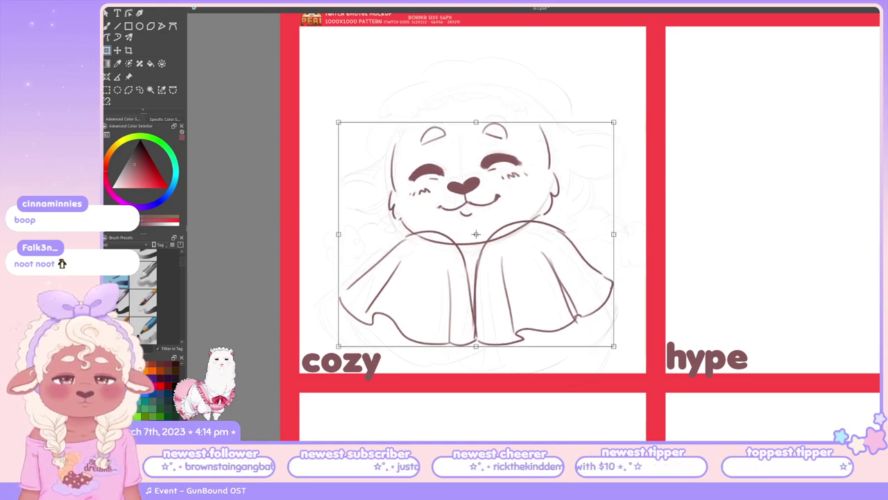
pyautogui.press('Return')
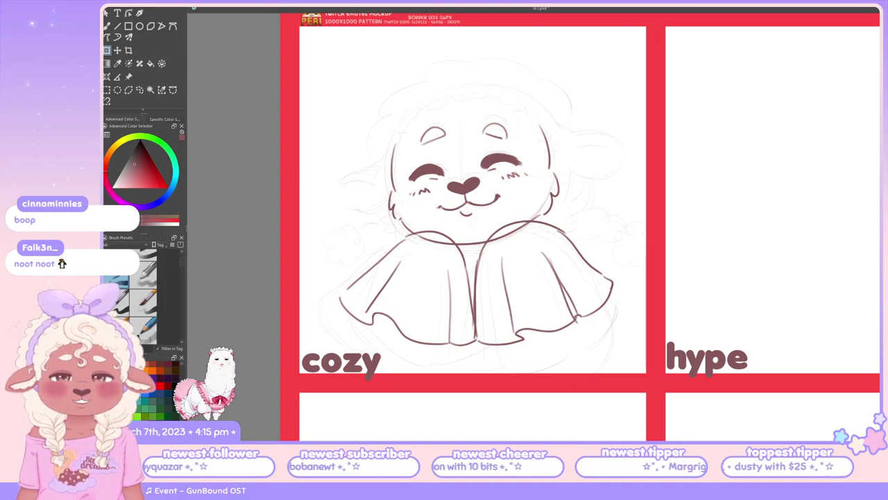
# Enlarge the sketch and line art together to fill more of the "cozy" cell, nudging them right and down to center them
pyautogui.click(106, 50)
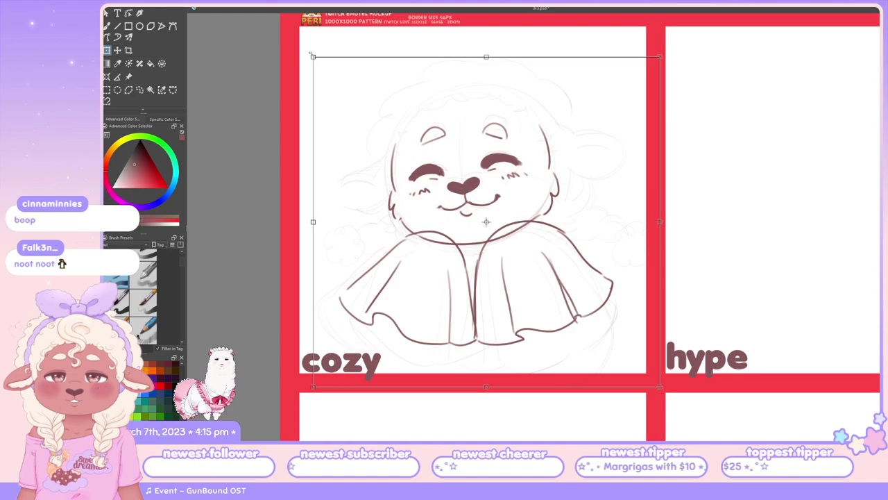
pyautogui.moveTo(313, 57); pyautogui.dragTo(291, 23)
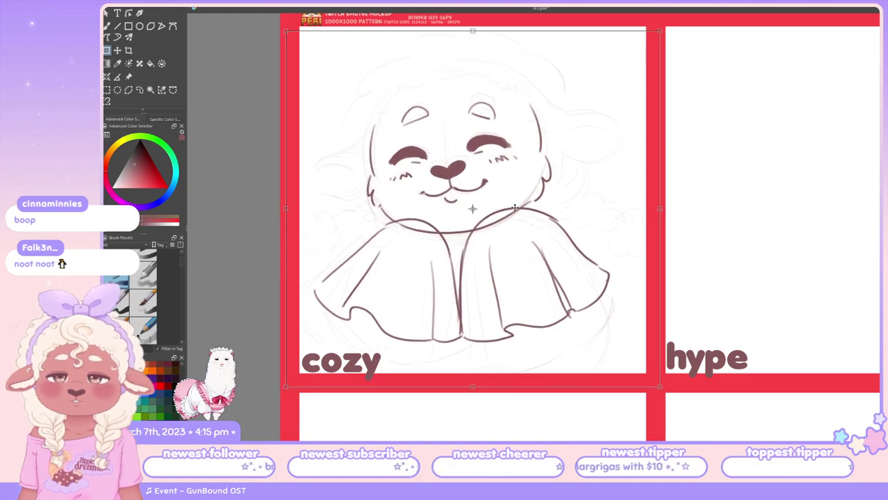
pyautogui.press('Right')
pyautogui.press('Down')
pyautogui.press('Right')
pyautogui.press('Down')
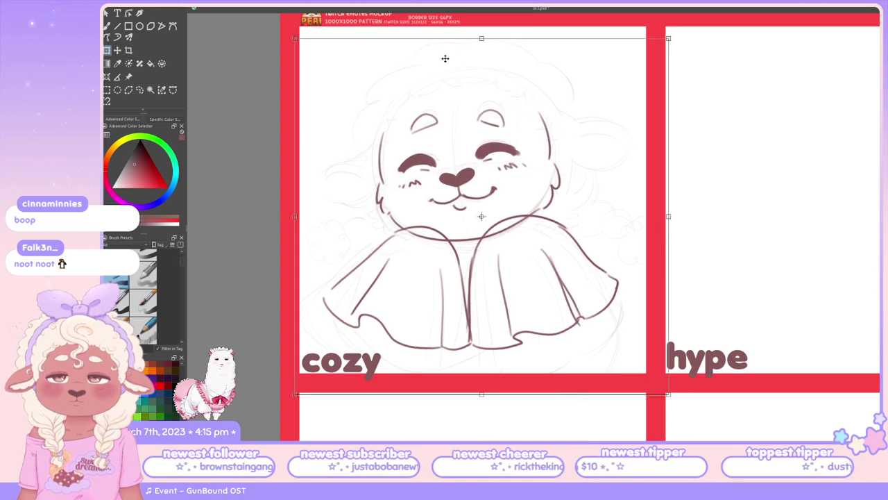
pyautogui.press('b')
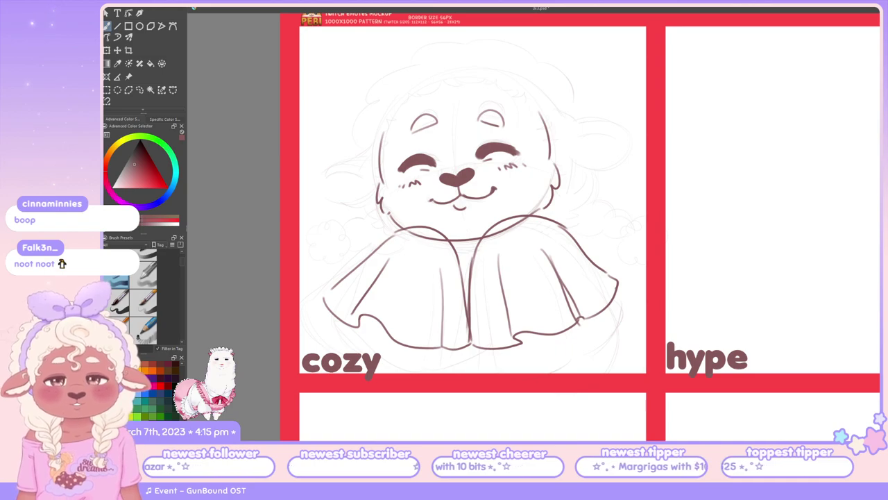
# Ink the large rounded top arc of the forelock, sweeping from the crown down to the forehead
pyautogui.moveTo(470, 65)
pyautogui.mouseDown()
pyautogui.moveTo(449, 93)
pyautogui.moveTo(436, 128)
pyautogui.mouseUp()
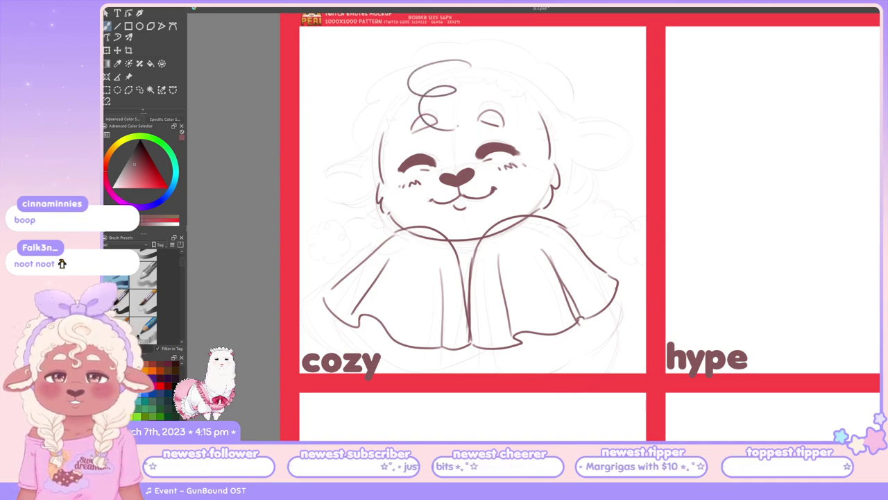
pyautogui.hotkey('ctrl', 'z')
pyautogui.hotkey('ctrl', 'z')
pyautogui.moveTo(475, 52)
pyautogui.mouseDown()
pyautogui.moveTo(436, 93)
pyautogui.moveTo(483, 69)
pyautogui.moveTo(448, 102)
pyautogui.moveTo(480, 64)
pyautogui.moveTo(465, 98)
pyautogui.moveTo(447, 106)
pyautogui.moveTo(451, 136)
pyautogui.mouseUp()
pyautogui.hotkey('ctrl', 'z')
pyautogui.hotkey('ctrl', 'z')
pyautogui.hotkey('ctrl', 'z')
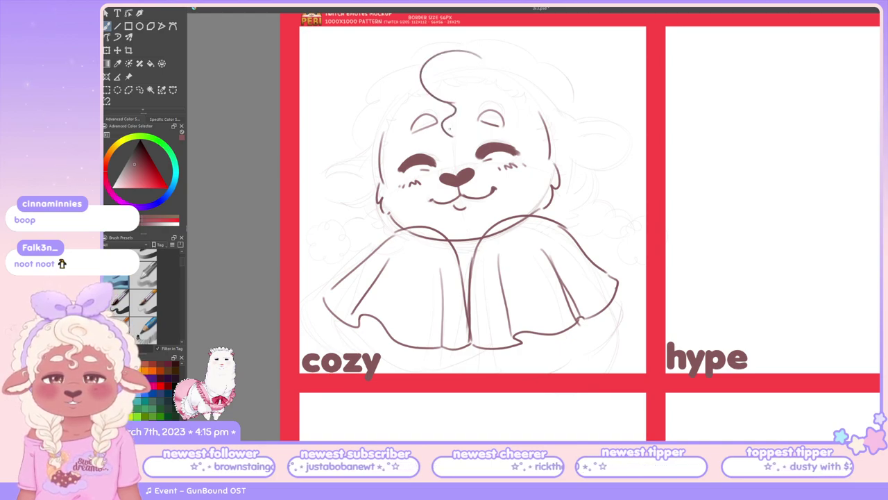
pyautogui.hotkey('ctrl', 'z')
# Ink the forelock's wavy tail from the top arc down to a small hook between the brows
pyautogui.moveTo(455, 103); pyautogui.dragTo(450, 137)
pyautogui.hotkey('ctrl', 'z')
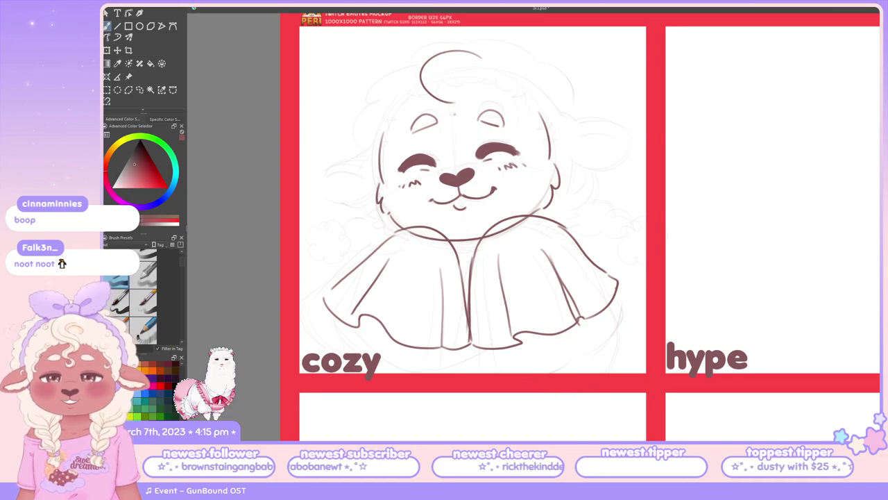
pyautogui.moveTo(452, 105)
pyautogui.mouseDown()
pyautogui.moveTo(441, 115)
pyautogui.moveTo(444, 136)
pyautogui.mouseUp()
pyautogui.hotkey('ctrl', 'z')
pyautogui.moveTo(454, 102)
pyautogui.mouseDown()
pyautogui.moveTo(441, 114)
pyautogui.moveTo(449, 150)
pyautogui.moveTo(442, 149)
pyautogui.moveTo(464, 138)
pyautogui.mouseUp()
pyautogui.hotkey('ctrl', 'z')
pyautogui.hotkey('ctrl', 'z')
pyautogui.hotkey('ctrl', 'z')
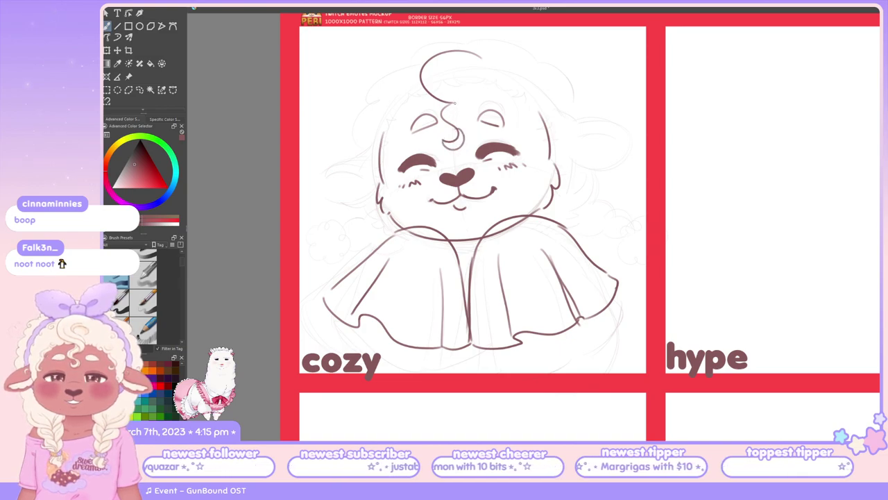
# Ink inner strand lines that follow the forelock's wavy tail and thicken its hooked tip
pyautogui.moveTo(453, 104)
pyautogui.mouseDown()
pyautogui.moveTo(438, 129)
pyautogui.moveTo(444, 106)
pyautogui.moveTo(438, 126)
pyautogui.moveTo(466, 148)
pyautogui.mouseUp()
pyautogui.hotkey('ctrl', 'z')
pyautogui.hotkey('ctrl', 'z')
pyautogui.hotkey('ctrl', 'z')
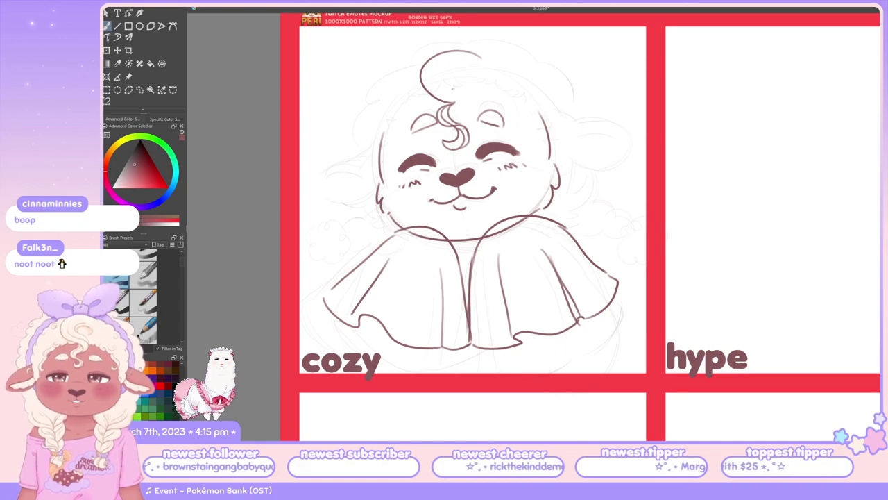
# Ink a small hooked curl beside the forelock's arc with a strand flowing down into the tail
pyautogui.moveTo(476, 81); pyautogui.dragTo(458, 88)
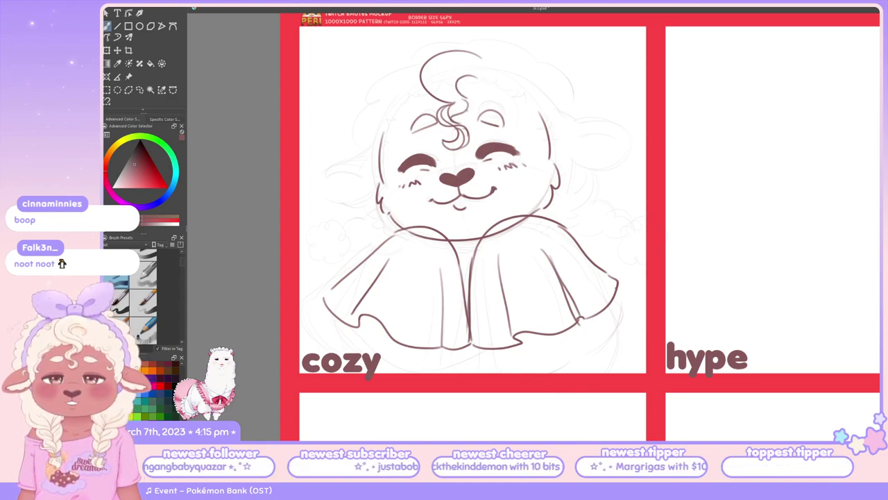
pyautogui.moveTo(469, 97); pyautogui.dragTo(448, 121)
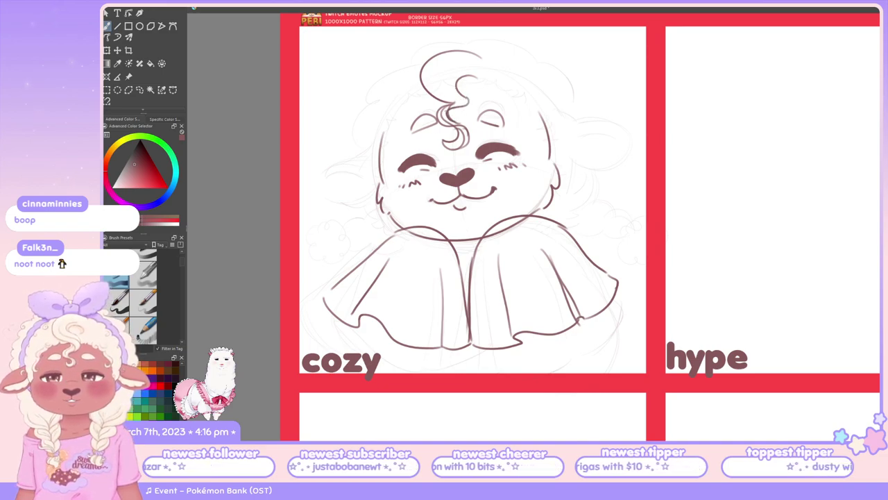
pyautogui.hotkey('ctrl', 'z')
pyautogui.moveTo(468, 93); pyautogui.dragTo(445, 123)
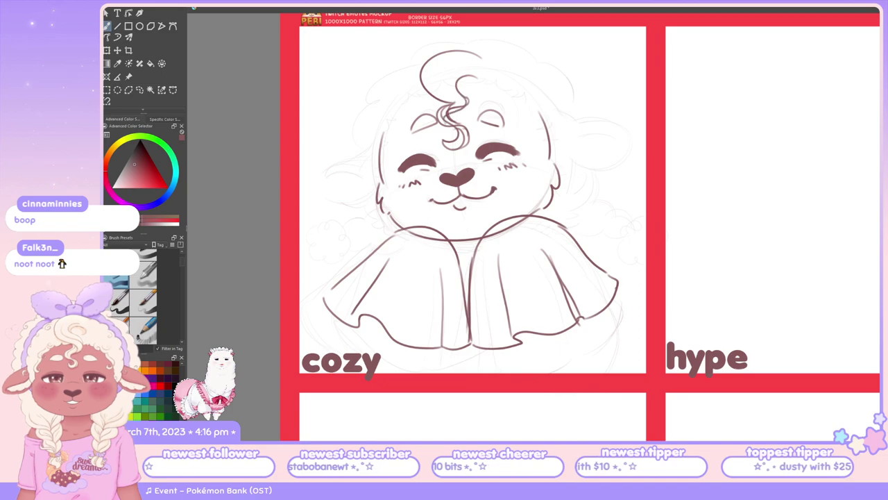
pyautogui.hotkey('ctrl', 'z')
# Ink the scalloped hairline around the forehead on both sides of the forelock, ending in a small curl at the right temple
pyautogui.moveTo(467, 92)
pyautogui.mouseDown()
pyautogui.moveTo(448, 111)
pyautogui.moveTo(455, 115)
pyautogui.moveTo(458, 104)
pyautogui.moveTo(413, 104)
pyautogui.moveTo(397, 118)
pyautogui.moveTo(393, 110)
pyautogui.moveTo(385, 132)
pyautogui.moveTo(404, 99)
pyautogui.moveTo(422, 89)
pyautogui.moveTo(493, 86)
pyautogui.moveTo(532, 105)
pyautogui.moveTo(540, 123)
pyautogui.moveTo(533, 138)
pyautogui.mouseUp()
pyautogui.hotkey('ctrl', 'z')
pyautogui.hotkey('ctrl', 'z')
pyautogui.hotkey('ctrl', 'z')
pyautogui.hotkey('ctrl', 'z')
pyautogui.hotkey('ctrl', 'z')
pyautogui.hotkey('ctrl', 'z')
pyautogui.hotkey('ctrl', 'z')
pyautogui.hotkey('ctrl', 'z')
pyautogui.hotkey('ctrl', 'z')
pyautogui.hotkey('ctrl', 'z')
pyautogui.hotkey('ctrl', 'z')
pyautogui.hotkey('ctrl', 'z')
pyautogui.hotkey('ctrl', 'z')
pyautogui.hotkey('ctrl', 'z')
pyautogui.hotkey('ctrl', 'z')
pyautogui.hotkey('ctrl', 'z')
pyautogui.hotkey('ctrl', 'z')
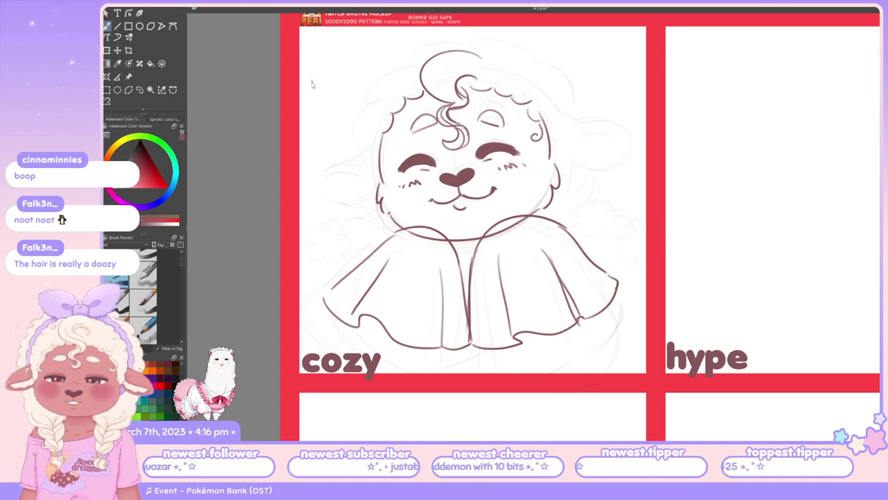
# Check the hair in the full-body "cinnaminnie's" reference drawing, returning to the emote sheet when finished
pyautogui.hotkey('ctrl', 'Tab')
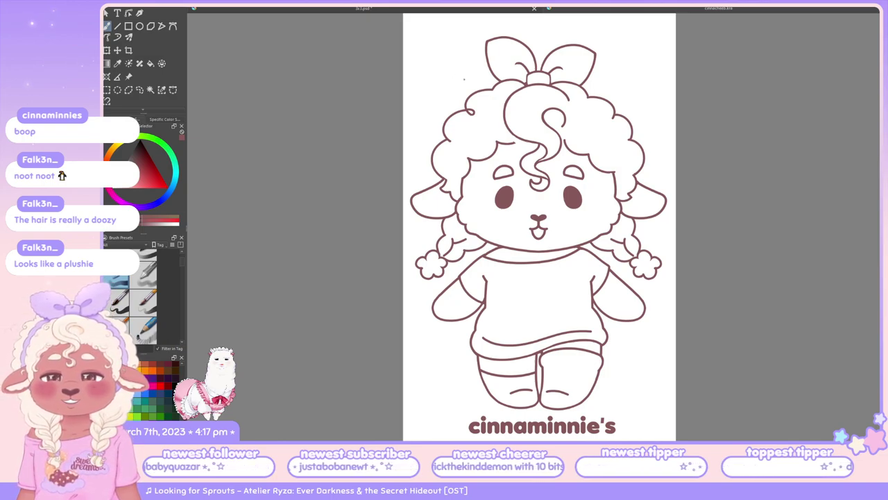
pyautogui.click(384, 9)
pyautogui.click(650, 10)
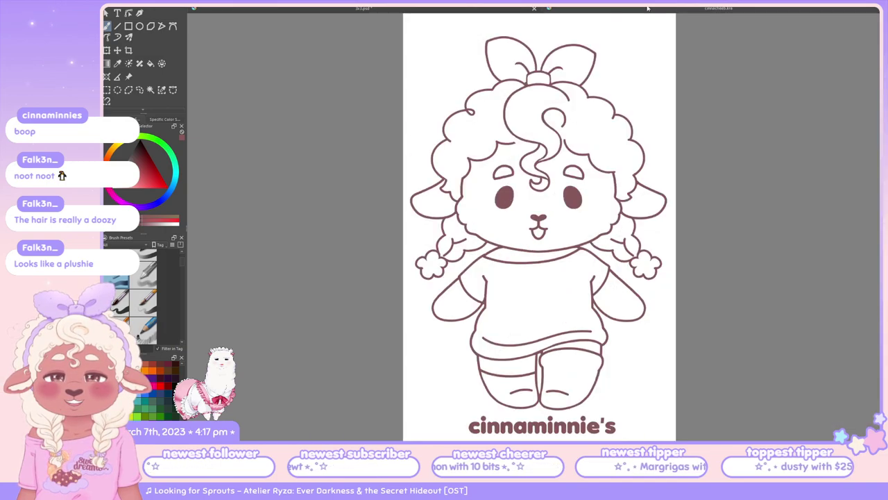
pyautogui.click(425, 8)
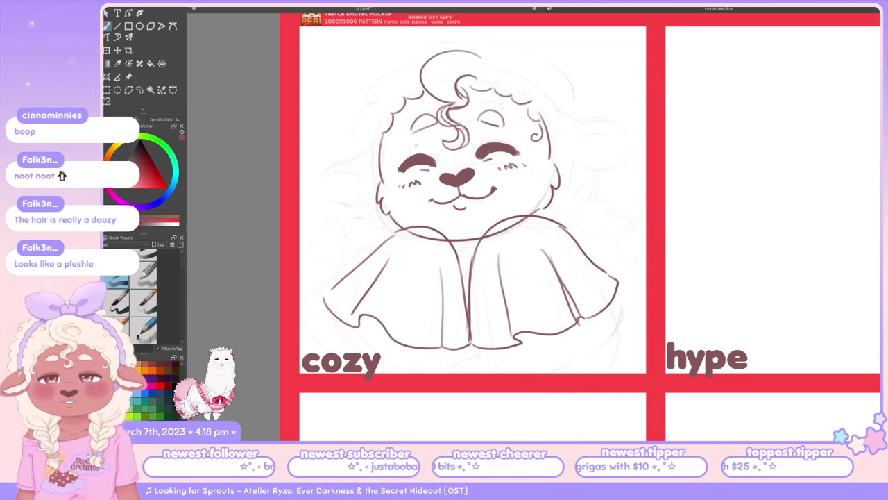
# Ink the wavy inner hair edge along both sides of the face, from the temples toward the cheeks
pyautogui.moveTo(389, 133); pyautogui.dragTo(376, 170)
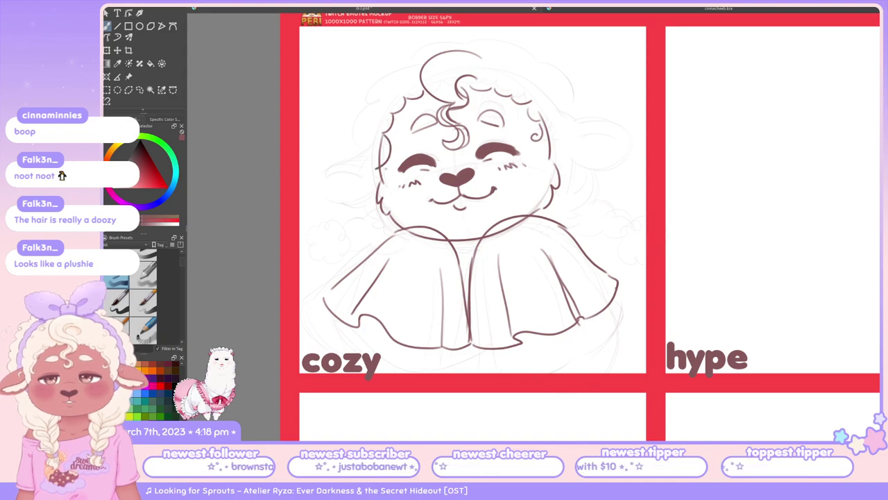
pyautogui.hotkey('ctrl', 'z')
pyautogui.moveTo(389, 135)
pyautogui.mouseDown()
pyautogui.moveTo(376, 163)
pyautogui.moveTo(379, 183)
pyautogui.mouseUp()
pyautogui.hotkey('ctrl', 'z')
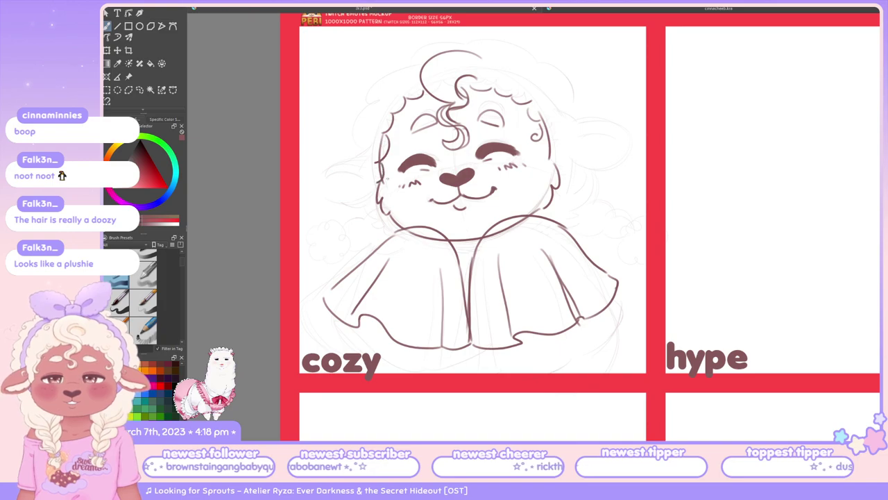
pyautogui.moveTo(548, 137)
pyautogui.mouseDown()
pyautogui.moveTo(542, 155)
pyautogui.moveTo(555, 159)
pyautogui.mouseUp()
pyautogui.hotkey('ctrl', 'z')
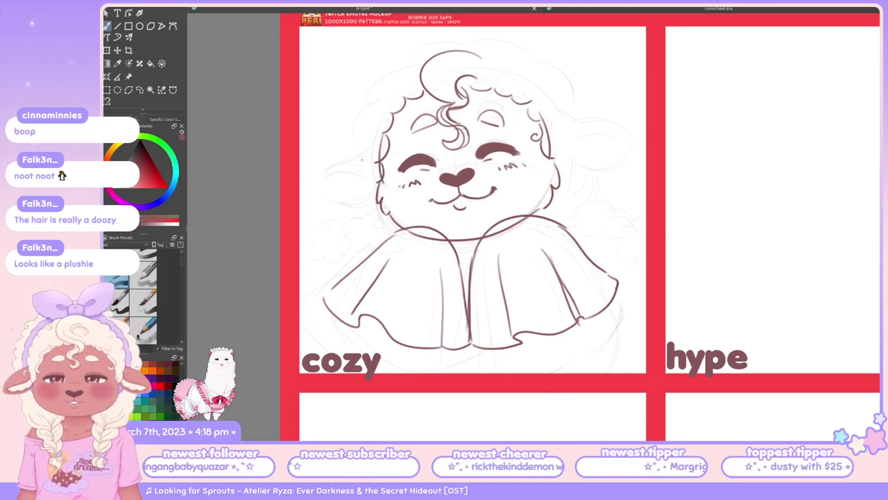
# Ink two rounded fluffy lobes for the hair's outer outline beside the left side of the face
pyautogui.moveTo(363, 160)
pyautogui.mouseDown()
pyautogui.moveTo(359, 186)
pyautogui.moveTo(368, 189)
pyautogui.moveTo(361, 185)
pyautogui.mouseUp()
pyautogui.hotkey('ctrl', 'z')
pyautogui.hotkey('ctrl', 'z')
pyautogui.hotkey('ctrl', 'z')
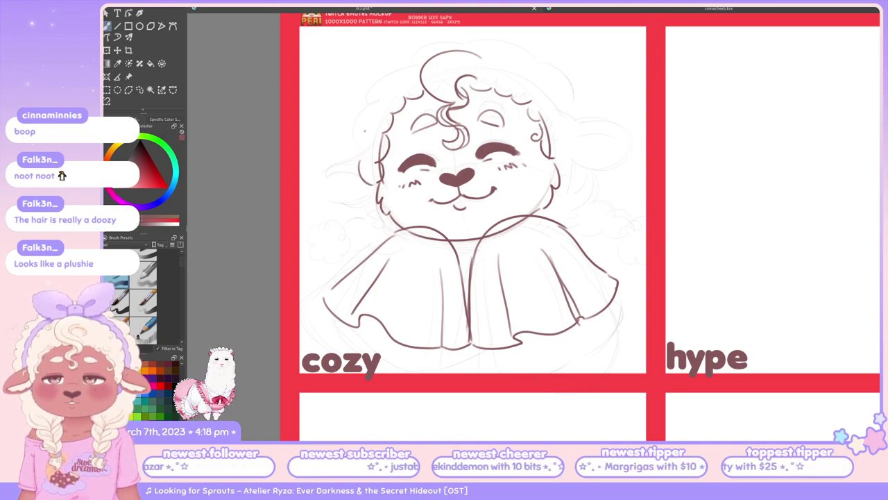
pyautogui.moveTo(364, 130); pyautogui.dragTo(357, 158)
pyautogui.hotkey('ctrl', 'z')
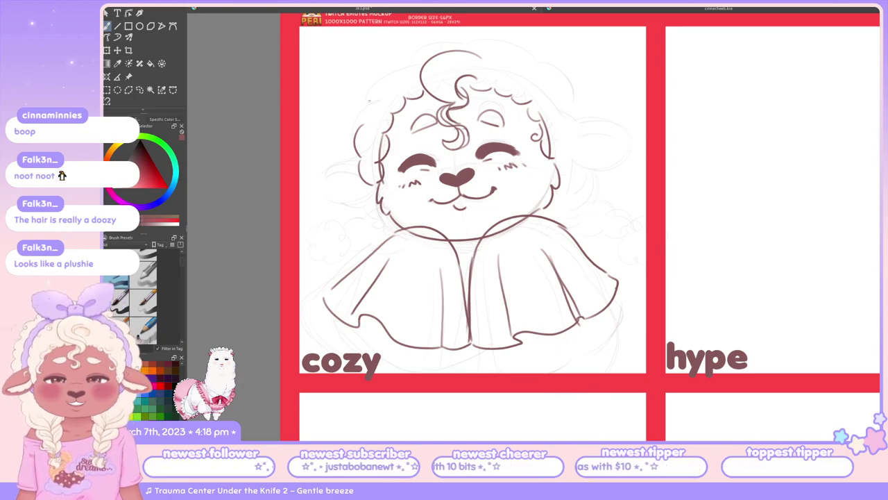
# Ink the upper-left hair outline with puffy lobes and a small inward curl, rising toward the forelock
pyautogui.moveTo(375, 93)
pyautogui.mouseDown()
pyautogui.moveTo(363, 120)
pyautogui.moveTo(370, 99)
pyautogui.mouseUp()
pyautogui.hotkey('ctrl', 'z')
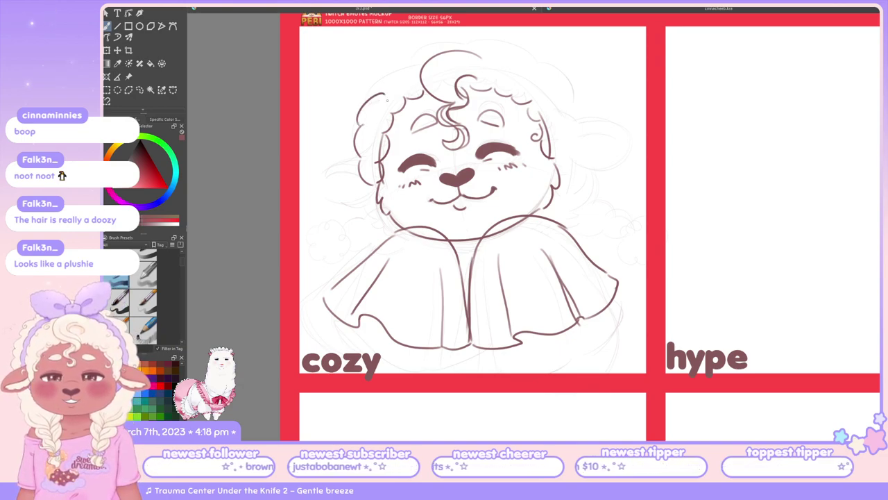
pyautogui.hotkey('ctrl', 'z')
pyautogui.moveTo(428, 46)
pyautogui.mouseDown()
pyautogui.moveTo(372, 69)
pyautogui.moveTo(358, 104)
pyautogui.moveTo(357, 125)
pyautogui.mouseUp()
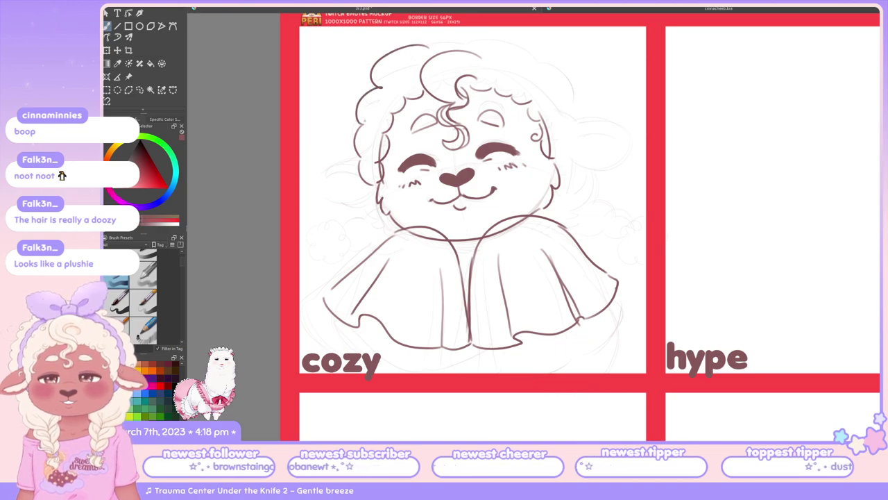
pyautogui.hotkey('ctrl', 'z')
pyautogui.hotkey('ctrl', 'z')
pyautogui.moveTo(393, 85)
pyautogui.mouseDown()
pyautogui.moveTo(356, 127)
pyautogui.moveTo(417, 61)
pyautogui.mouseUp()
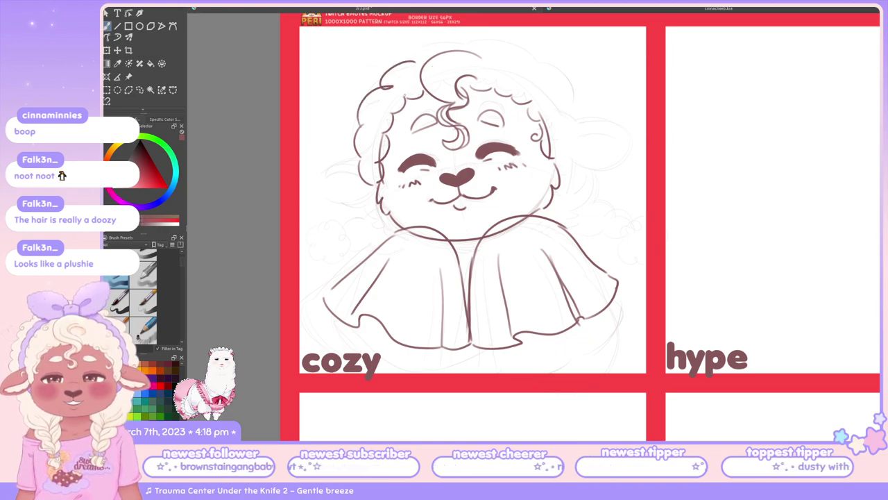
# Ink the right side of the outer hair outline as puffy lobes from the forelock down beside the face
pyautogui.moveTo(485, 56)
pyautogui.mouseDown()
pyautogui.moveTo(546, 73)
pyautogui.moveTo(574, 128)
pyautogui.mouseUp()
pyautogui.hotkey('ctrl', 'z')
pyautogui.hotkey('ctrl', 'z')
pyautogui.hotkey('ctrl', 'z')
pyautogui.moveTo(492, 54); pyautogui.dragTo(547, 69)
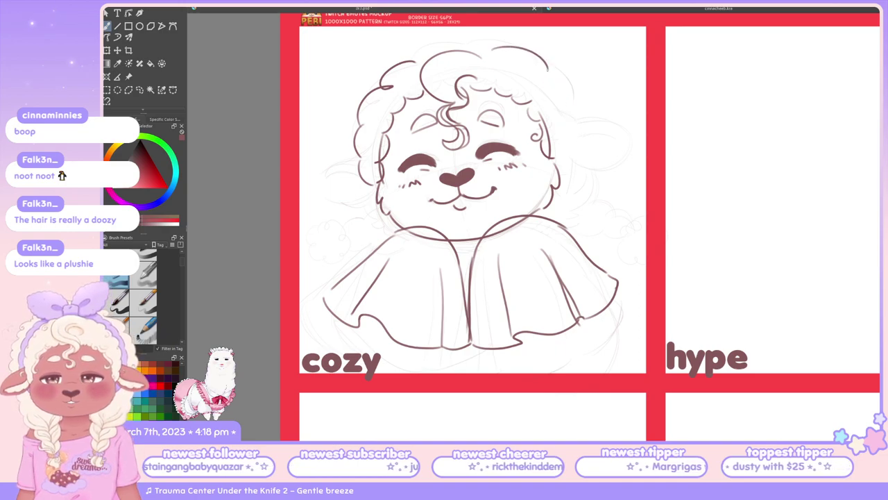
pyautogui.hotkey('ctrl', 'z')
pyautogui.moveTo(492, 53)
pyautogui.mouseDown()
pyautogui.moveTo(572, 97)
pyautogui.moveTo(564, 111)
pyautogui.moveTo(570, 142)
pyautogui.mouseUp()
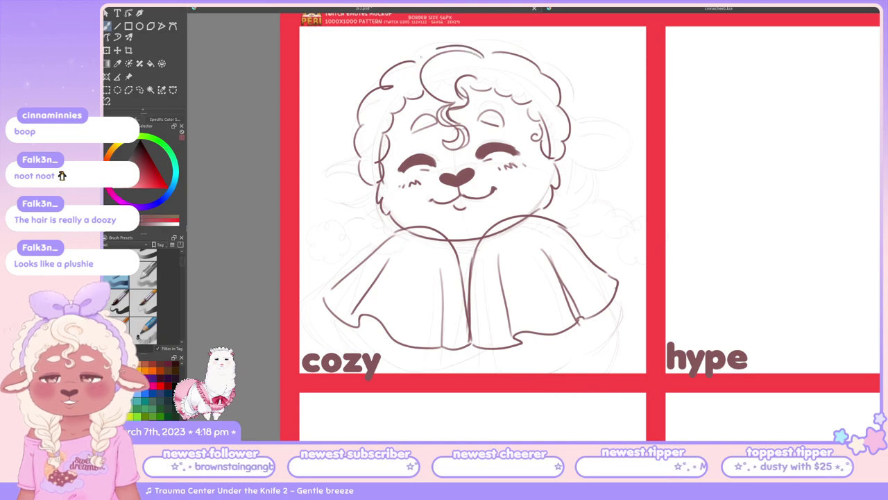
# Ink another arc around the forelock's top curl and erase the forelock's wavy lower strands
pyautogui.moveTo(419, 84); pyautogui.dragTo(486, 69)
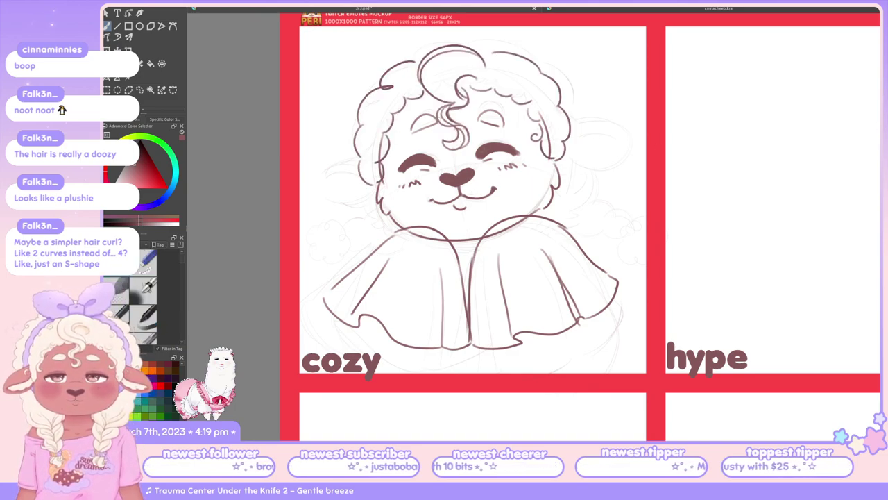
pyautogui.moveTo(440, 110)
pyautogui.mouseDown()
pyautogui.moveTo(438, 124)
pyautogui.moveTo(455, 106)
pyautogui.moveTo(450, 144)
pyautogui.moveTo(449, 130)
pyautogui.mouseUp()
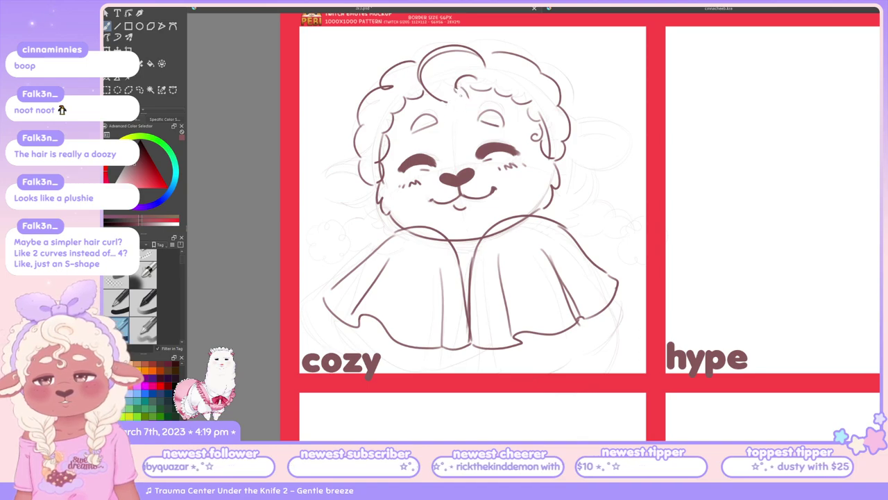
# Redraw the forelock's tail as a simpler S-curve ending in a small curl between the brows
pyautogui.moveTo(468, 97); pyautogui.dragTo(473, 122)
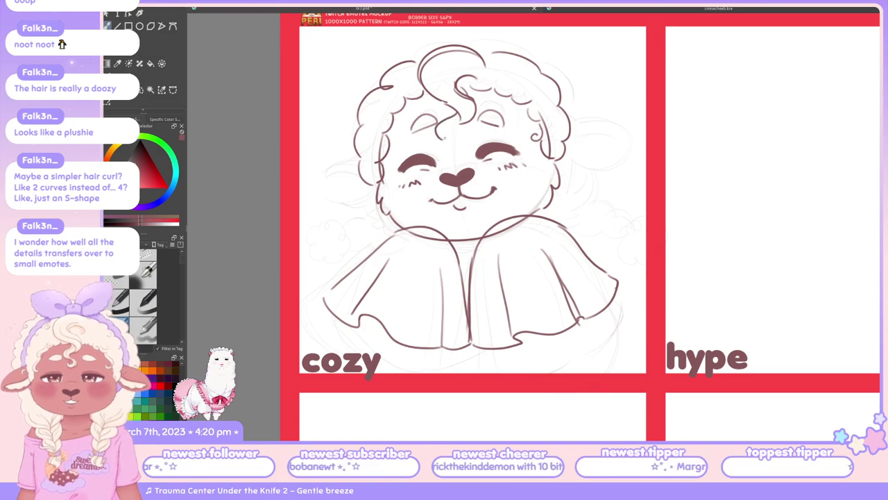
pyautogui.moveTo(459, 119); pyautogui.dragTo(451, 138)
pyautogui.hotkey('ctrl', 'z')
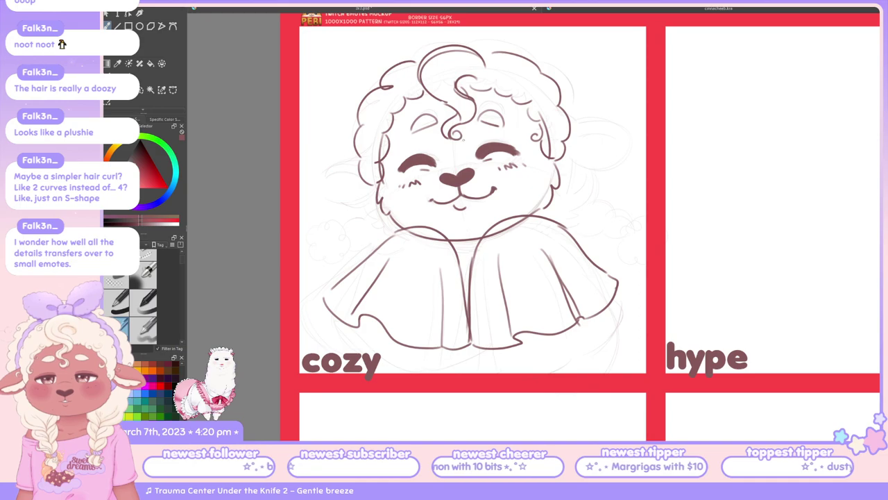
# Rework the forelock's tail with a shorter curl above the brows and a second line down its right side
pyautogui.hotkey('ctrl', 'z')
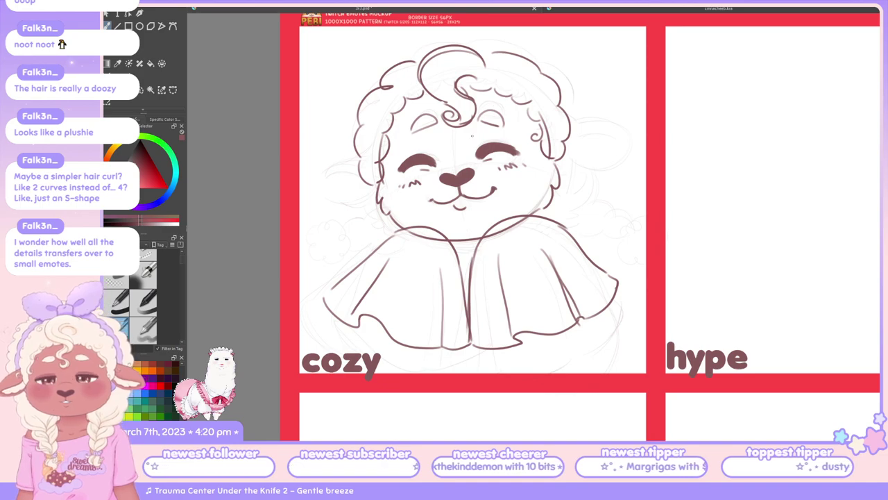
pyautogui.moveTo(460, 97); pyautogui.dragTo(474, 123)
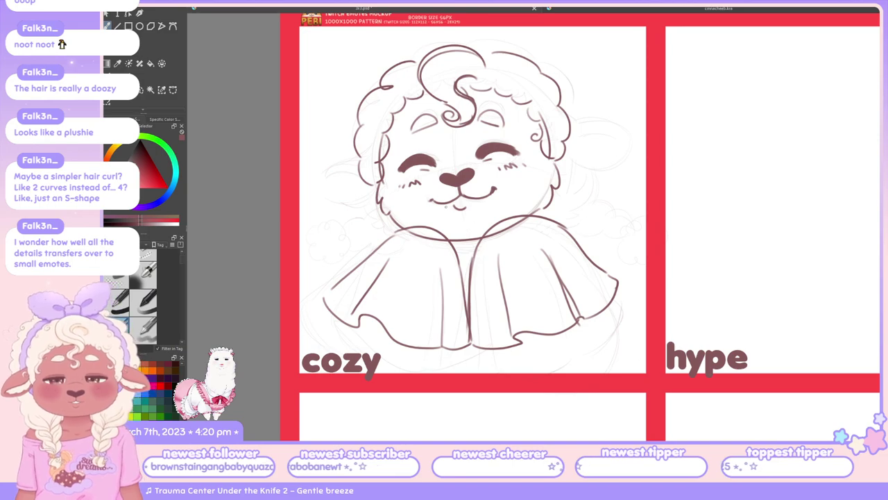
# Ink the left ear's outline as a drooping leaf shape extending from the hair beside the cheek
pyautogui.moveTo(360, 170); pyautogui.dragTo(330, 195)
pyautogui.hotkey('ctrl', 'z')
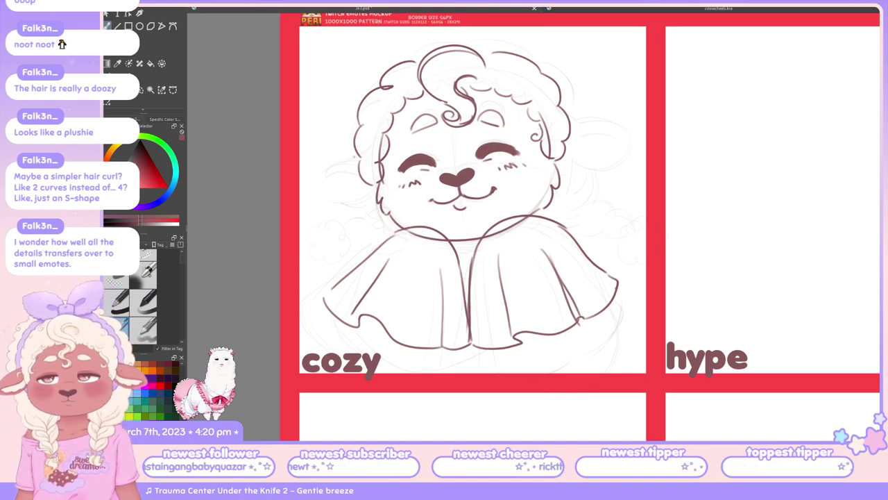
pyautogui.moveTo(357, 164)
pyautogui.mouseDown()
pyautogui.moveTo(313, 174)
pyautogui.moveTo(361, 200)
pyautogui.mouseUp()
pyautogui.hotkey('ctrl', 'z')
pyautogui.hotkey('ctrl', 'z')
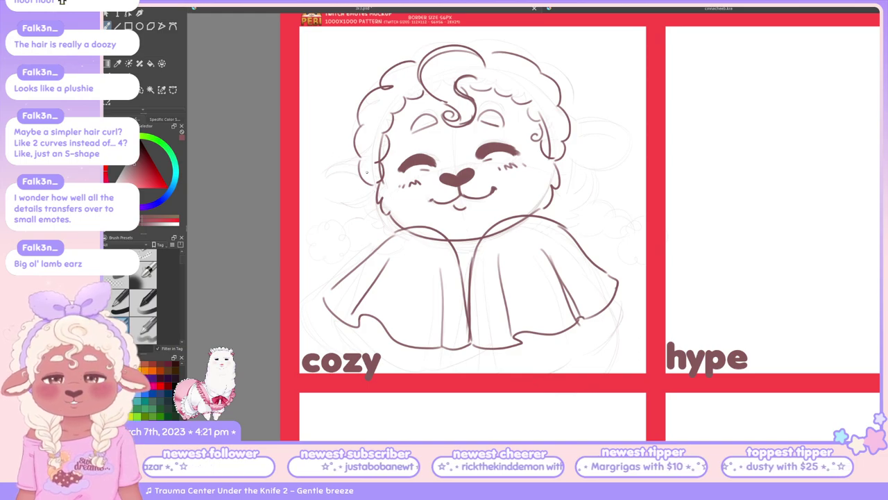
pyautogui.moveTo(365, 154); pyautogui.dragTo(324, 182)
pyautogui.hotkey('ctrl', 'z')
pyautogui.moveTo(361, 157); pyautogui.dragTo(314, 177)
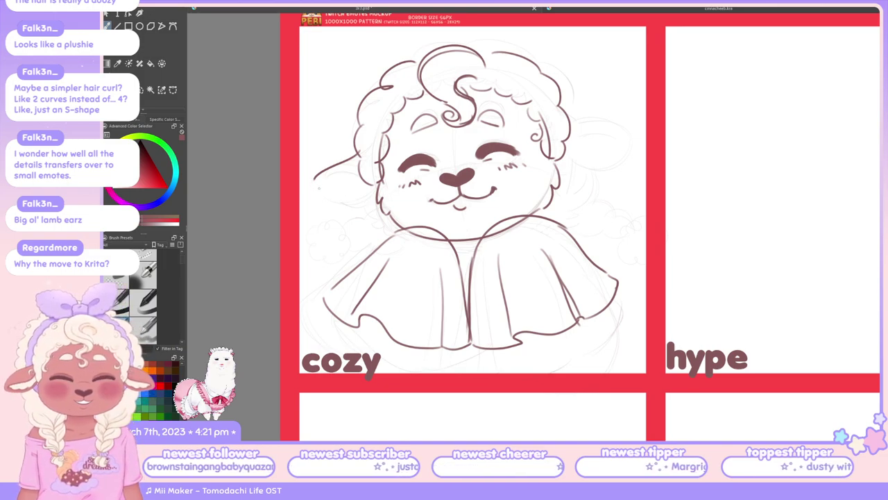
pyautogui.moveTo(314, 179); pyautogui.dragTo(375, 199)
pyautogui.hotkey('ctrl', 'z')
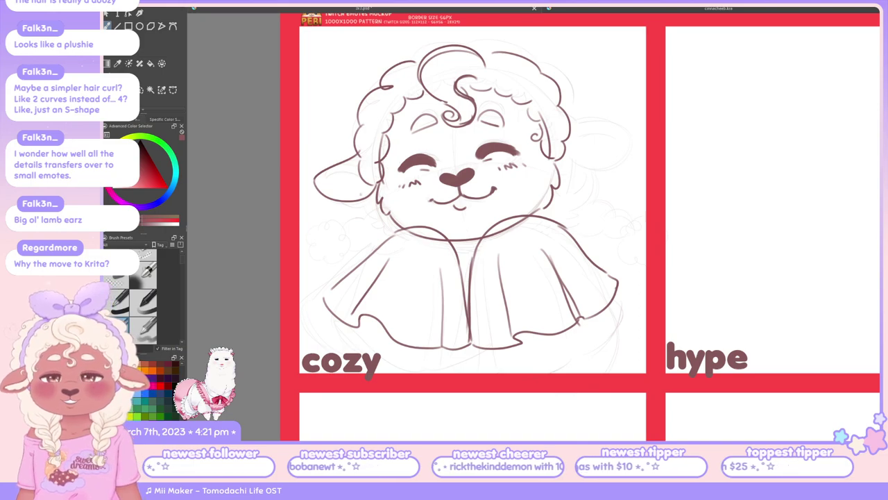
# Ink a curved inner fold line across the left ear from near its tip to the hair
pyautogui.moveTo(326, 184); pyautogui.dragTo(373, 177)
pyautogui.hotkey('ctrl', 'z')
pyautogui.moveTo(321, 186); pyautogui.dragTo(373, 176)
pyautogui.hotkey('ctrl', 'z')
pyautogui.hotkey('ctrl', 'z')
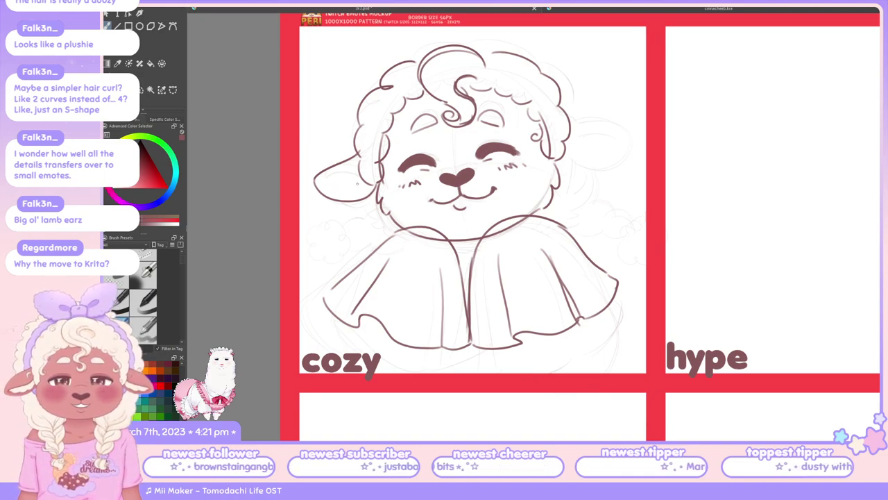
pyautogui.moveTo(321, 183); pyautogui.dragTo(375, 178)
pyautogui.hotkey('ctrl', 'z')
pyautogui.moveTo(321, 185); pyautogui.dragTo(377, 178)
pyautogui.hotkey('ctrl', 'z')
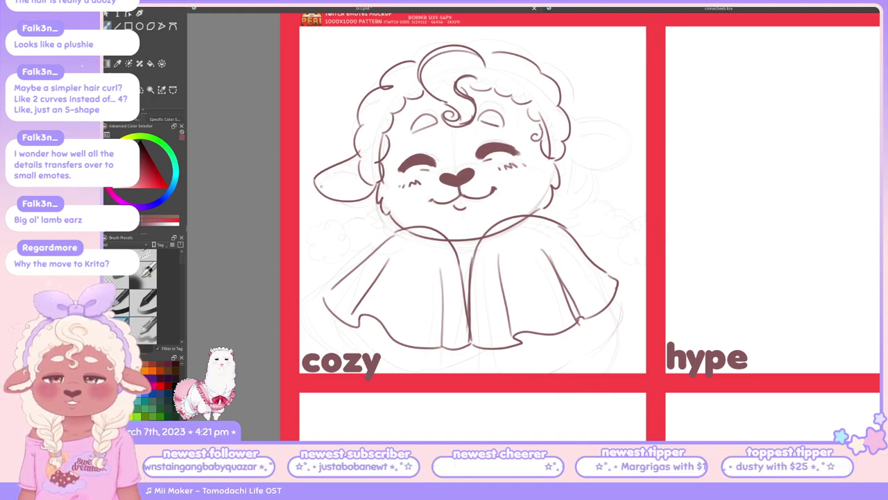
pyautogui.moveTo(319, 188)
pyautogui.mouseDown()
pyautogui.moveTo(369, 184)
pyautogui.moveTo(383, 169)
pyautogui.mouseUp()
pyautogui.hotkey('ctrl', 'z')
pyautogui.moveTo(317, 186); pyautogui.dragTo(375, 176)
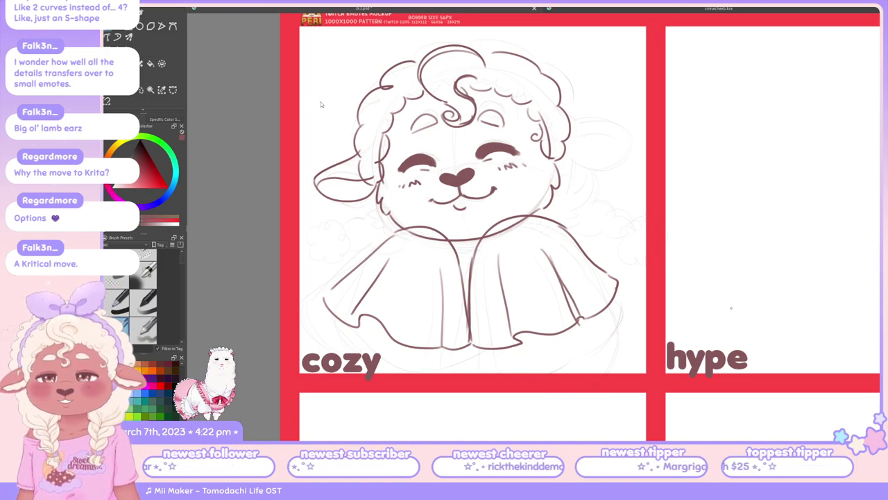
# Examine the maid alpaca painting up close, from the ruffled headband and face to the bow, plate and apron
pyautogui.click(304, 10)
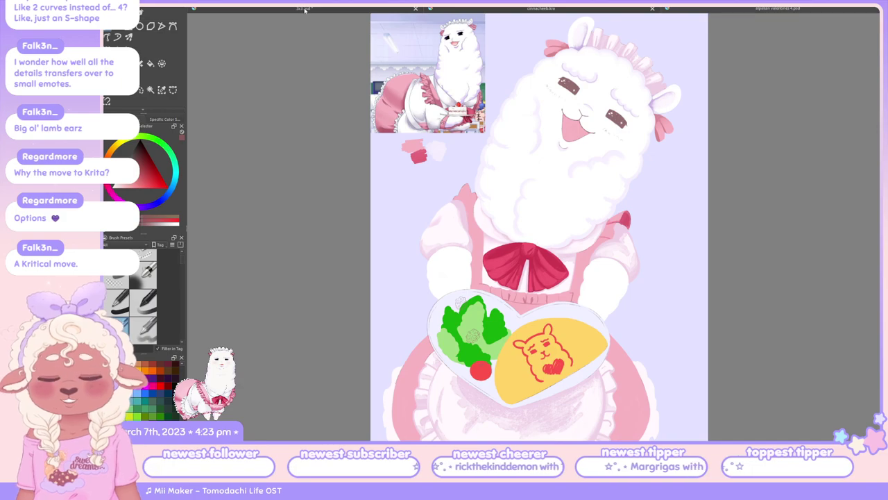
pyautogui.click(304, 9)
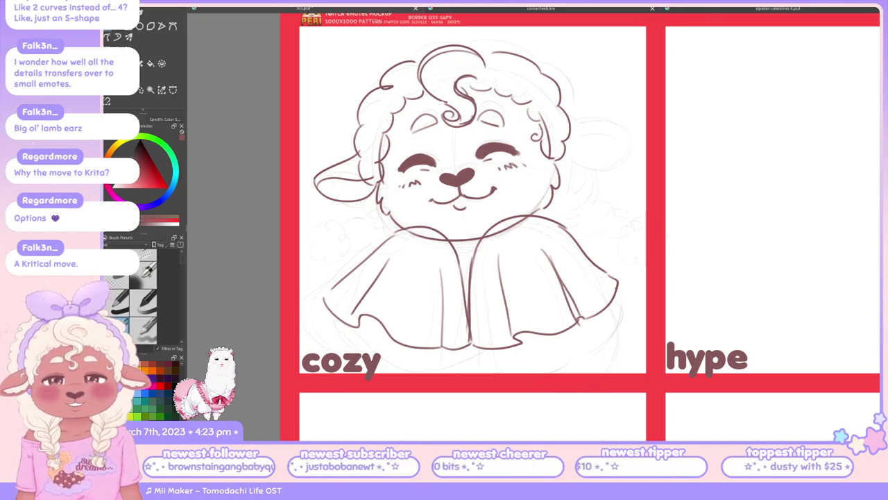
pyautogui.click(780, 9)
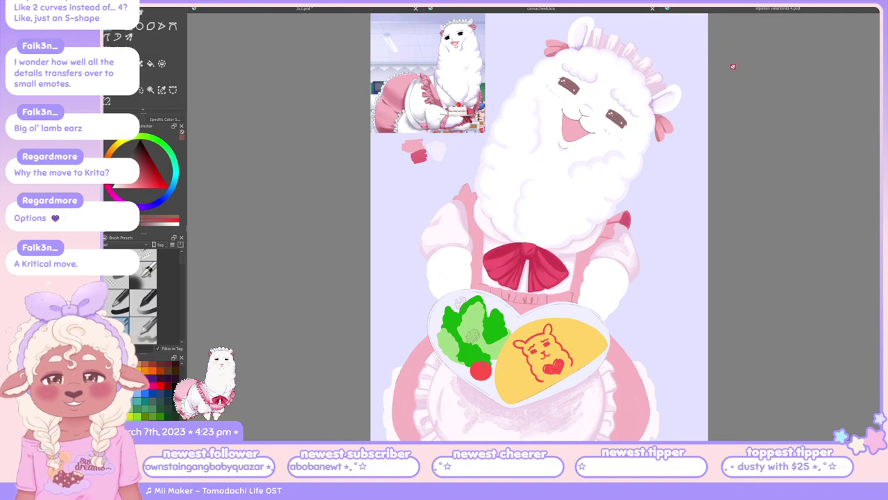
pyautogui.scroll(8, 611, 167)
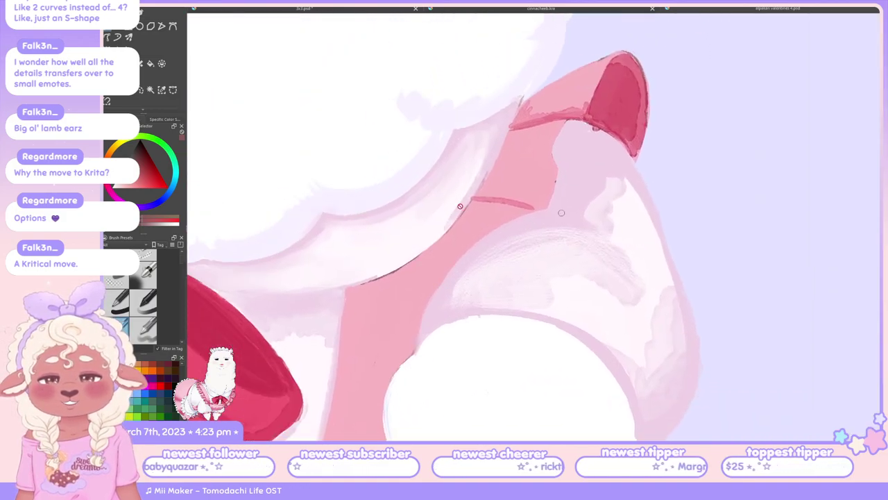
pyautogui.scroll(-5, 460, 200)
pyautogui.scroll(-5, 636, 204)
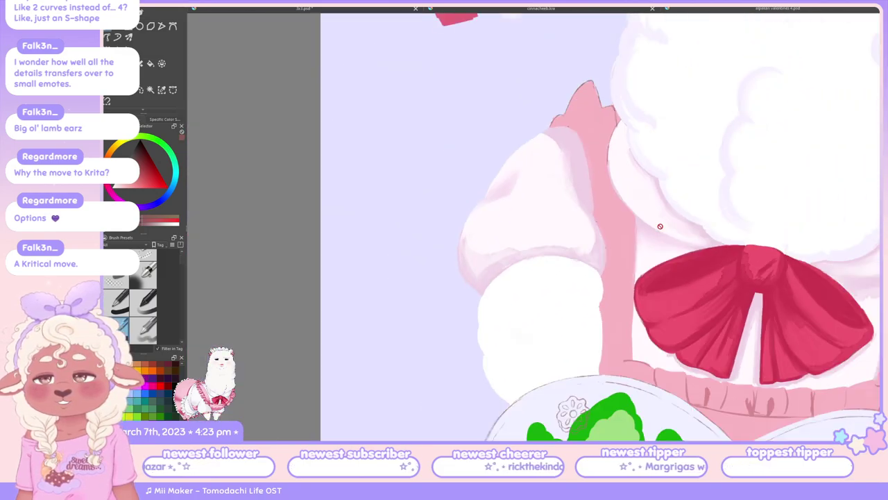
pyautogui.scroll(-4, 615, 209)
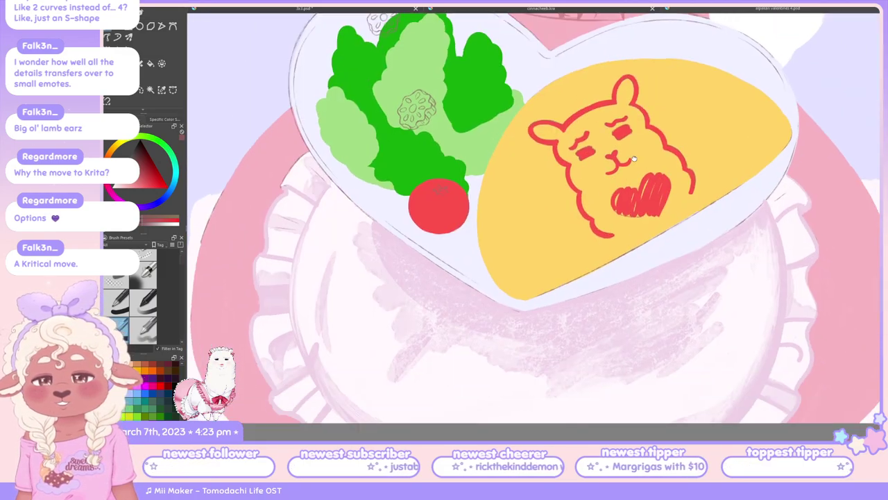
pyautogui.scroll(1, 610, 135)
pyautogui.scroll(-5, 610, 135)
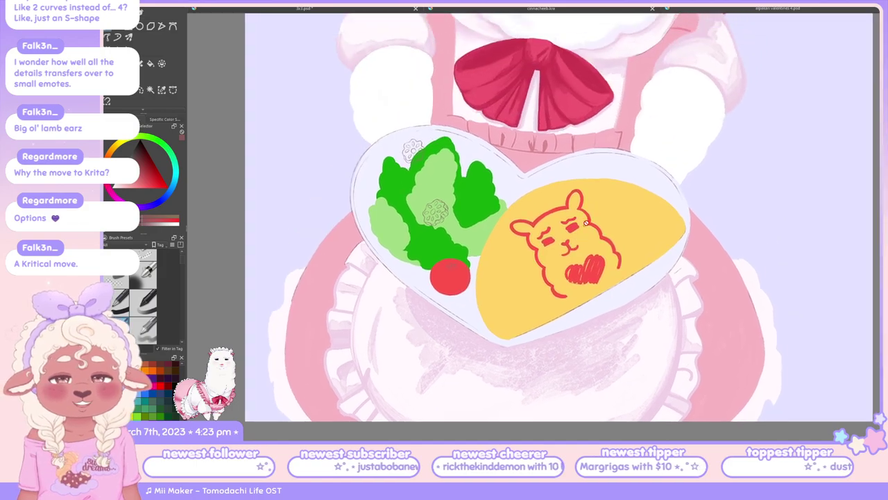
pyautogui.scroll(-2, 597, 184)
pyautogui.scroll(6, 628, 148)
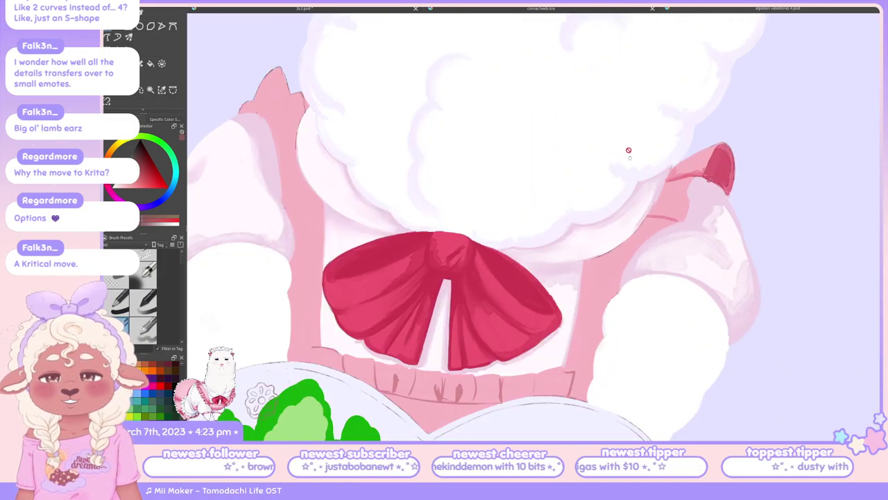
pyautogui.scroll(-2, 706, 388)
pyautogui.scroll(5, 511, 213)
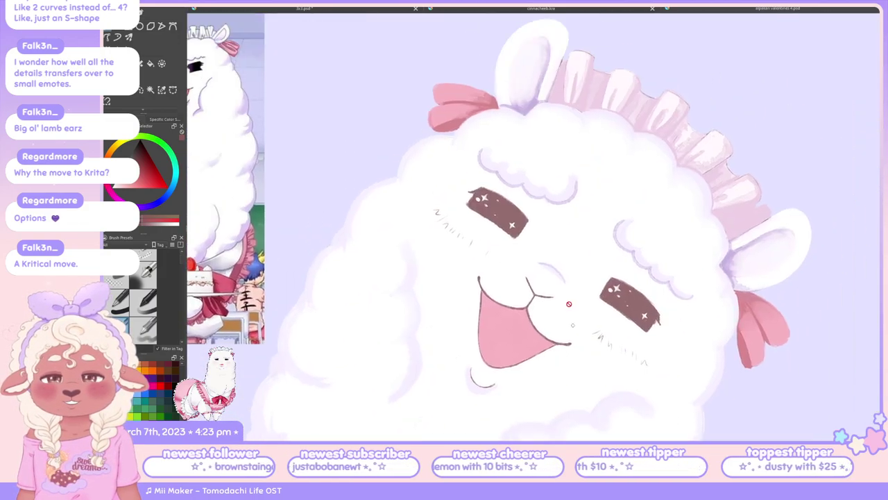
pyautogui.scroll(-1, 659, 231)
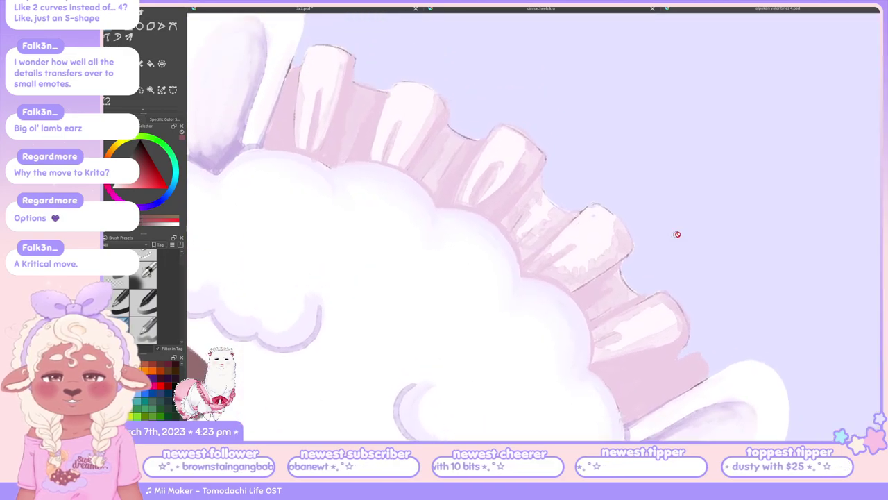
pyautogui.scroll(-2, 710, 232)
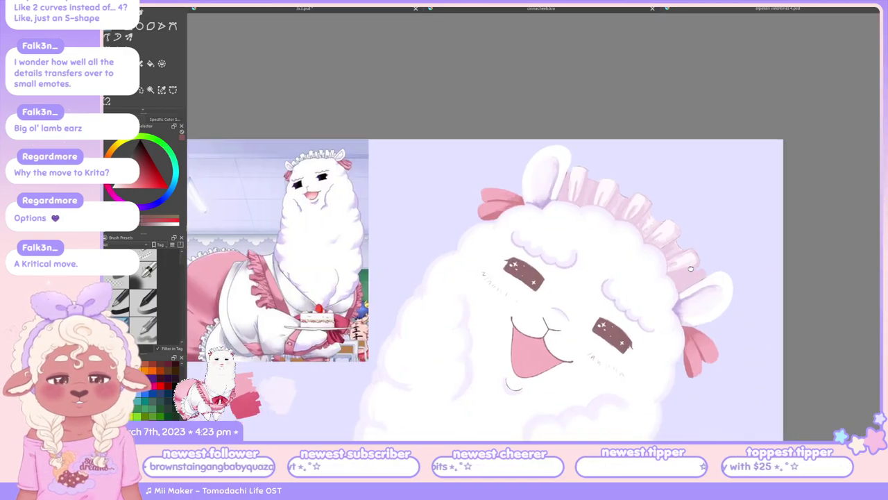
pyautogui.scroll(2, 700, 243)
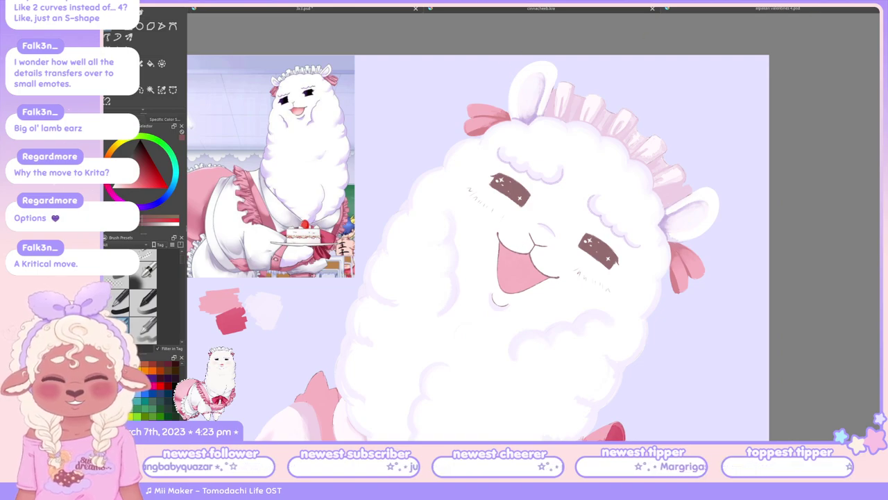
pyautogui.hotkey('ctrl', 'Tab')
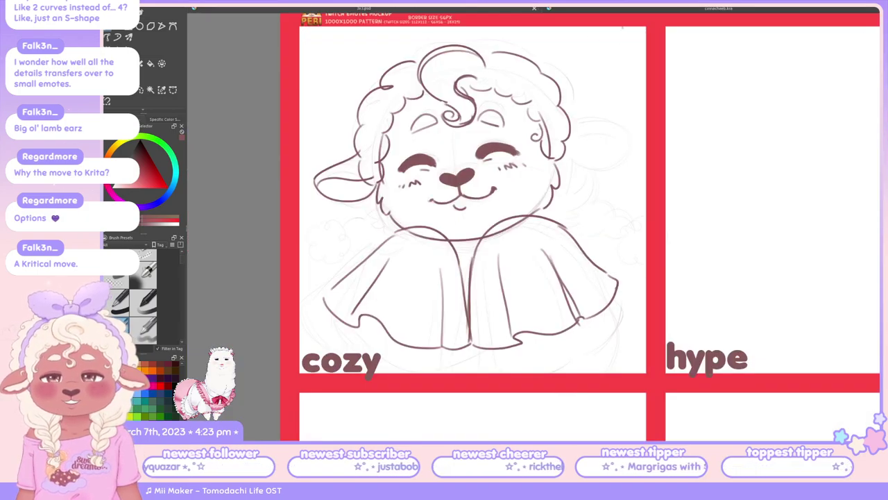
# Try a small handwritten scribble beside the feet in the full-body cinnaminnie's line art
pyautogui.click(611, 11)
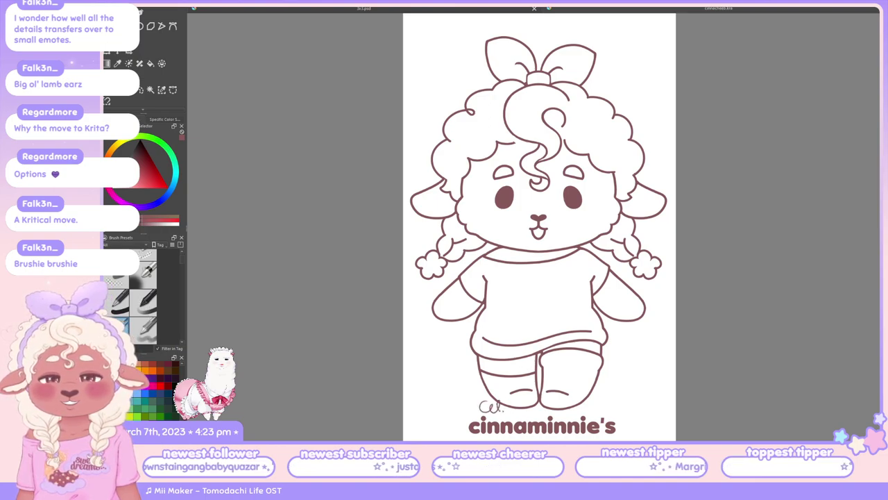
pyautogui.moveTo(438, 376)
pyautogui.mouseDown()
pyautogui.moveTo(440, 402)
pyautogui.moveTo(447, 399)
pyautogui.mouseUp()
pyautogui.hotkey('ctrl', 'z')
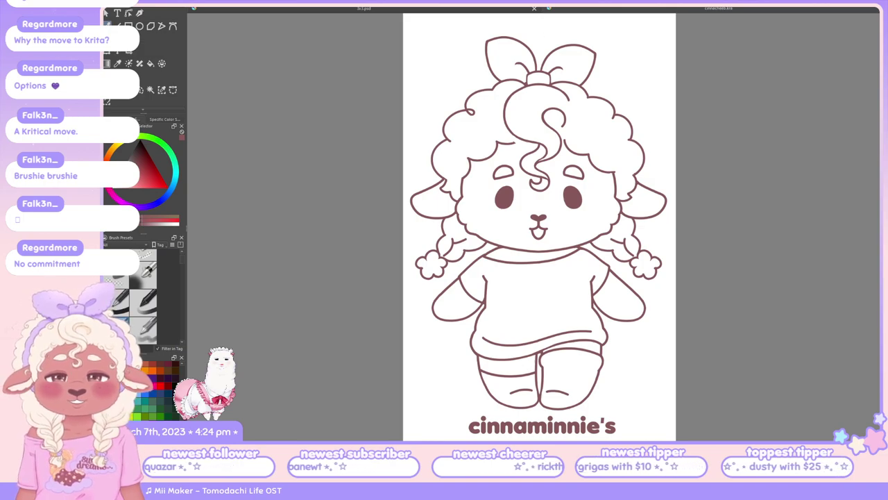
pyautogui.hotkey('ctrl', 'Tab')
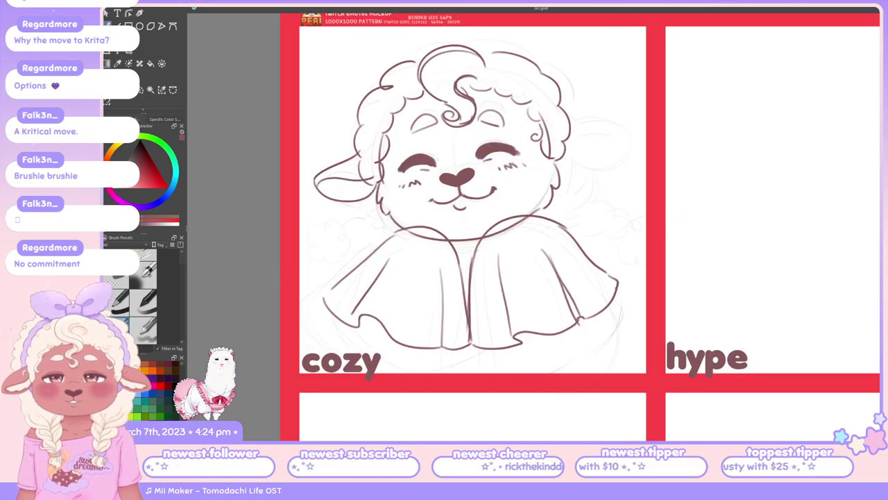
# Ink curly wool fluff inside the left ear of the cozy emote, below its fold line
pyautogui.moveTo(322, 185)
pyautogui.mouseDown()
pyautogui.moveTo(336, 194)
pyautogui.moveTo(372, 182)
pyautogui.moveTo(326, 186)
pyautogui.moveTo(374, 178)
pyautogui.moveTo(340, 192)
pyautogui.moveTo(373, 178)
pyautogui.mouseUp()
pyautogui.hotkey('ctrl', 'z')
pyautogui.hotkey('ctrl', 'z')
pyautogui.hotkey('ctrl', 'z')
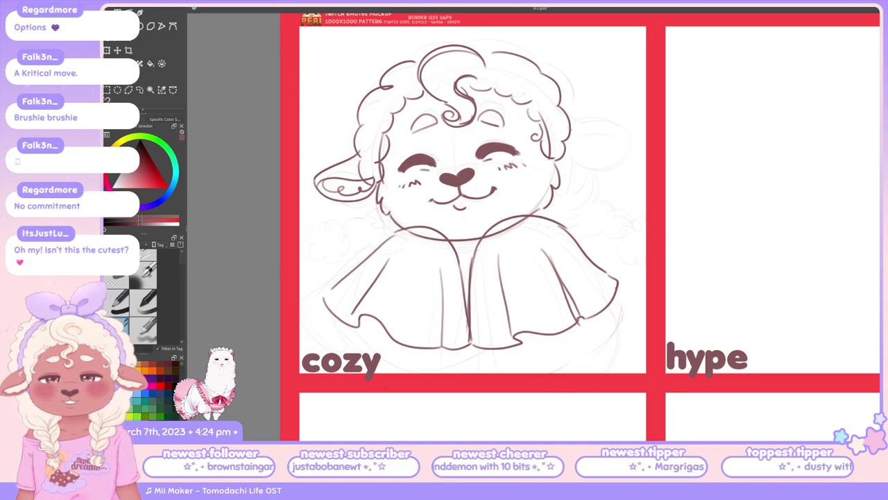
# Ink the right ear's upper edge outward from the hair, and its rounded lower edge back toward the cheek
pyautogui.moveTo(566, 123); pyautogui.dragTo(621, 138)
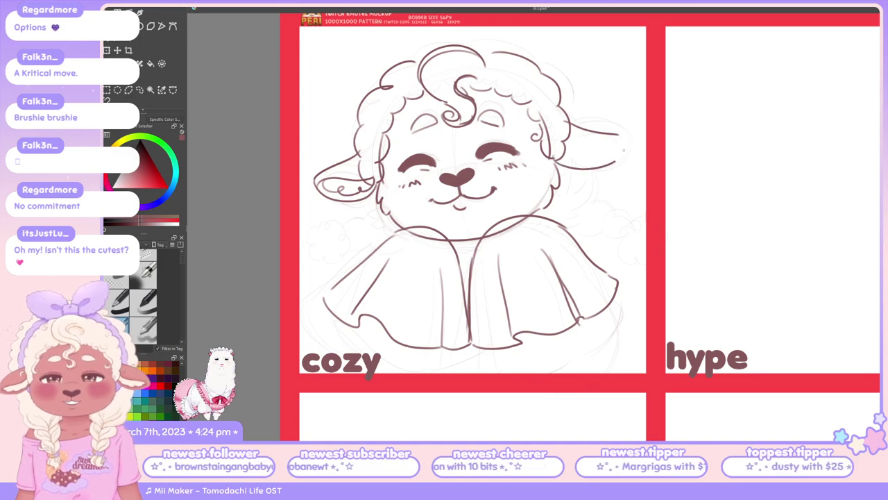
pyautogui.moveTo(555, 172); pyautogui.dragTo(598, 166)
pyautogui.hotkey('ctrl', 'z')
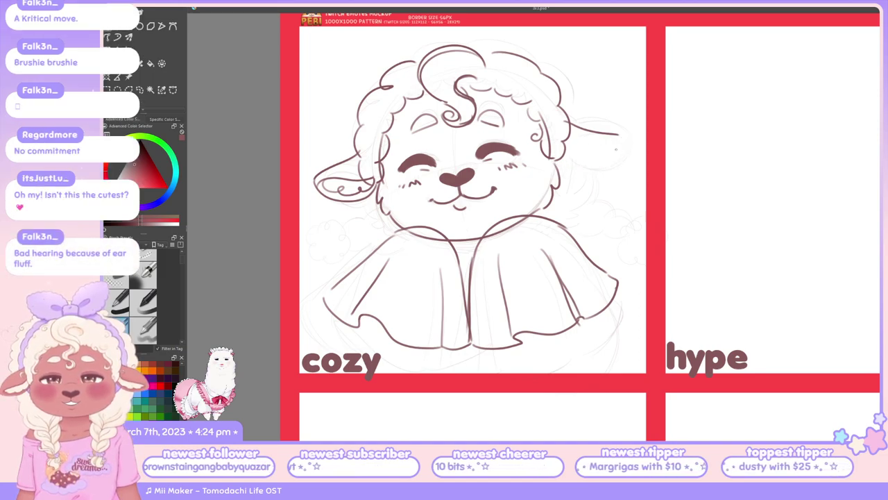
pyautogui.moveTo(617, 136)
pyautogui.mouseDown()
pyautogui.moveTo(614, 161)
pyautogui.moveTo(576, 167)
pyautogui.mouseUp()
pyautogui.hotkey('ctrl', 'z')
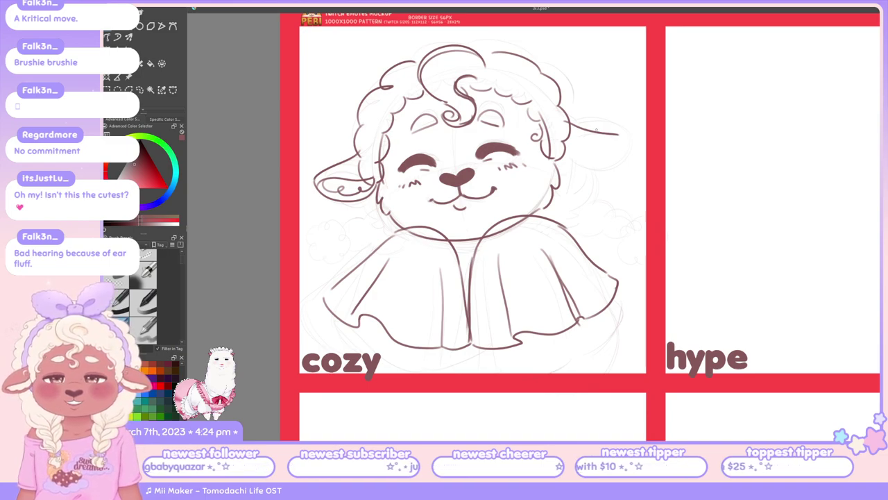
pyautogui.moveTo(619, 136)
pyautogui.mouseDown()
pyautogui.moveTo(606, 162)
pyautogui.moveTo(563, 171)
pyautogui.mouseUp()
pyautogui.hotkey('ctrl', 'z')
pyautogui.hotkey('ctrl', 'z')
pyautogui.hotkey('ctrl', 'z')
pyautogui.moveTo(619, 137); pyautogui.dragTo(578, 166)
pyautogui.hotkey('ctrl', 'z')
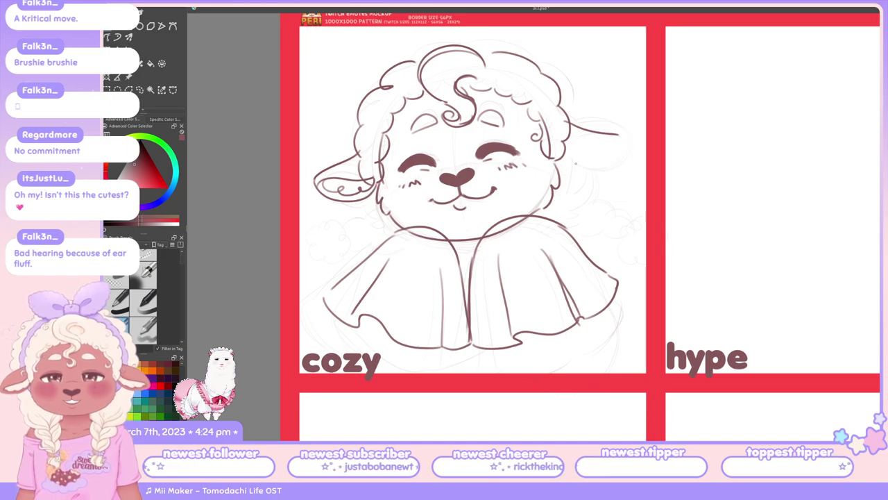
pyautogui.moveTo(620, 137); pyautogui.dragTo(576, 168)
pyautogui.hotkey('ctrl', 'z')
pyautogui.moveTo(623, 142); pyautogui.dragTo(559, 172)
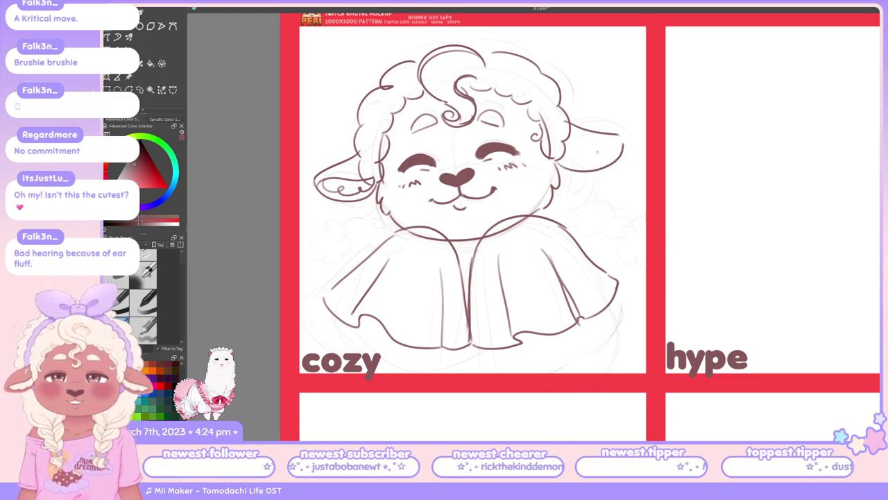
# Close the gap at the right ear's tip so its upper and lower edges join in a rounded end
pyautogui.hotkey('ctrl', 'z')
pyautogui.moveTo(622, 134)
pyautogui.mouseDown()
pyautogui.moveTo(615, 161)
pyautogui.moveTo(618, 150)
pyautogui.mouseUp()
pyautogui.hotkey('ctrl', 'z')
pyautogui.hotkey('ctrl', 'z')
pyautogui.hotkey('ctrl', 'z')
pyautogui.hotkey('ctrl', 'z')
# Ink a curved inner fold line through the right ear from the hair to near its tip
pyautogui.moveTo(560, 147); pyautogui.dragTo(616, 160)
pyautogui.hotkey('ctrl', 'z')
pyautogui.hotkey('ctrl', 'z')
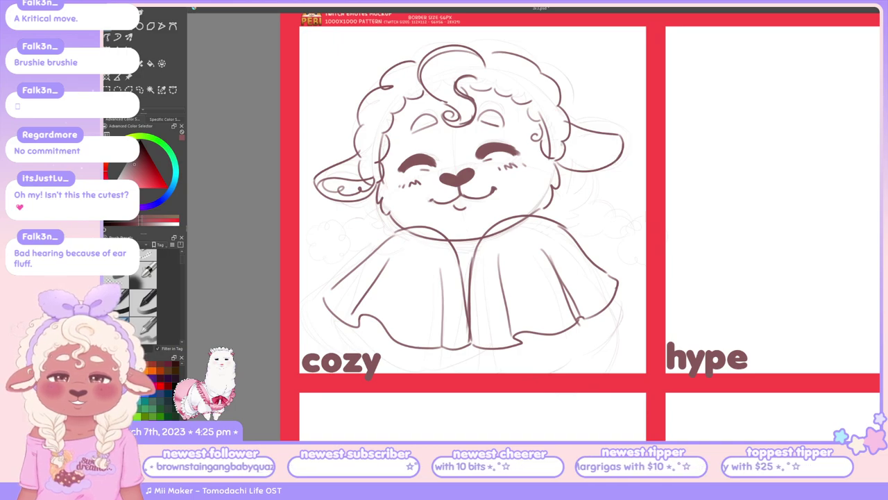
pyautogui.hotkey('ctrl', 'z')
pyautogui.moveTo(561, 147); pyautogui.dragTo(617, 154)
pyautogui.hotkey('ctrl', 'z')
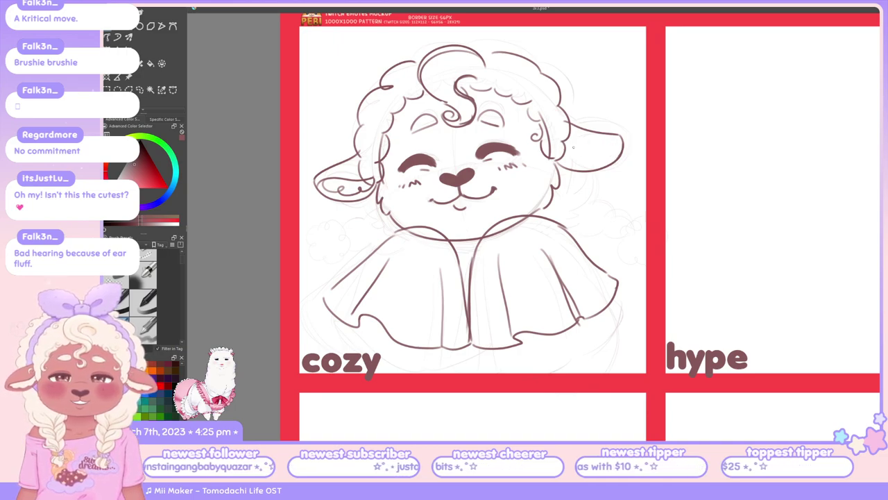
pyautogui.moveTo(561, 148); pyautogui.dragTo(617, 147)
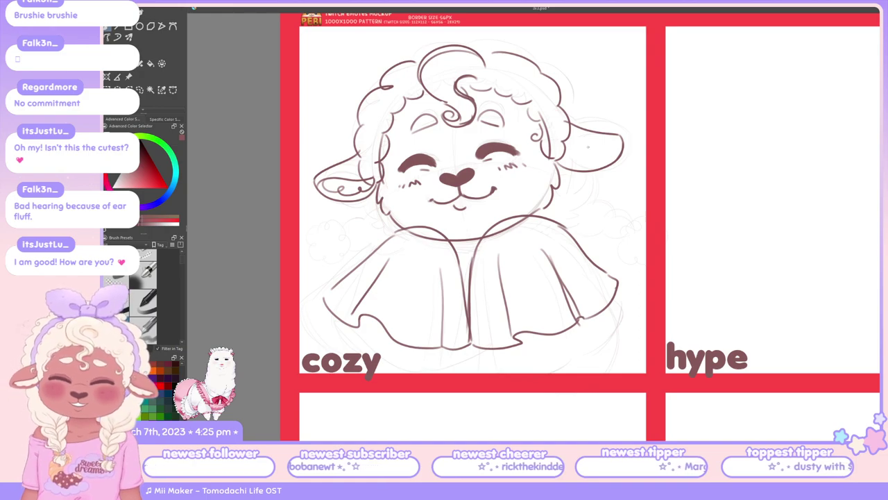
pyautogui.moveTo(545, 157); pyautogui.dragTo(619, 145)
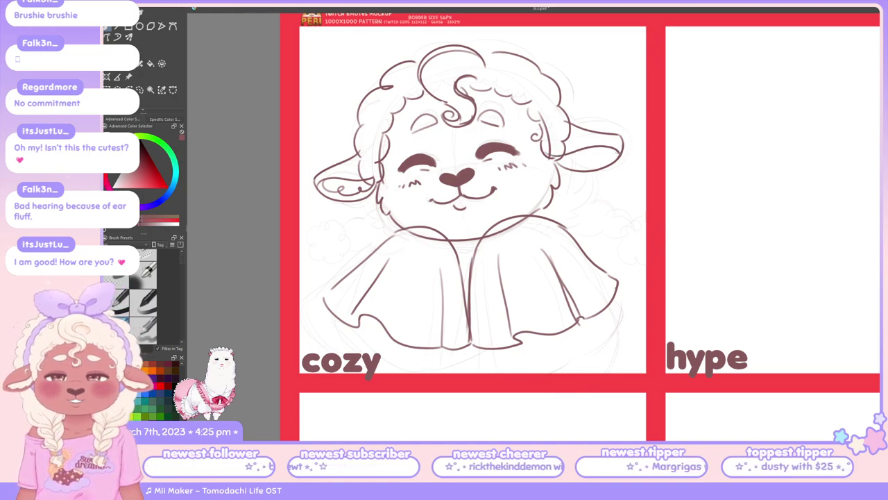
# Redo the inner fold line of the cozy emote's right ear and ink curly wool fluff below it, working on the mirrored canvas
pyautogui.hotkey('ctrl', 'z')
pyautogui.moveTo(558, 156); pyautogui.dragTo(621, 143)
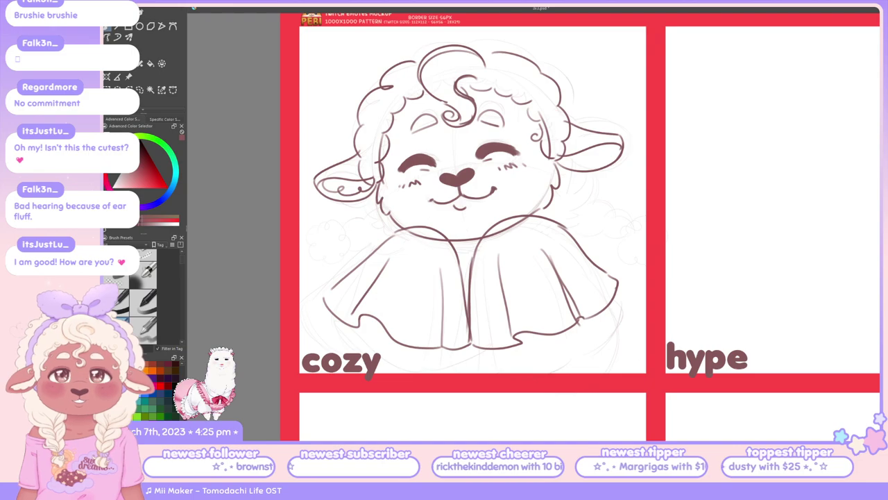
pyautogui.press('m')
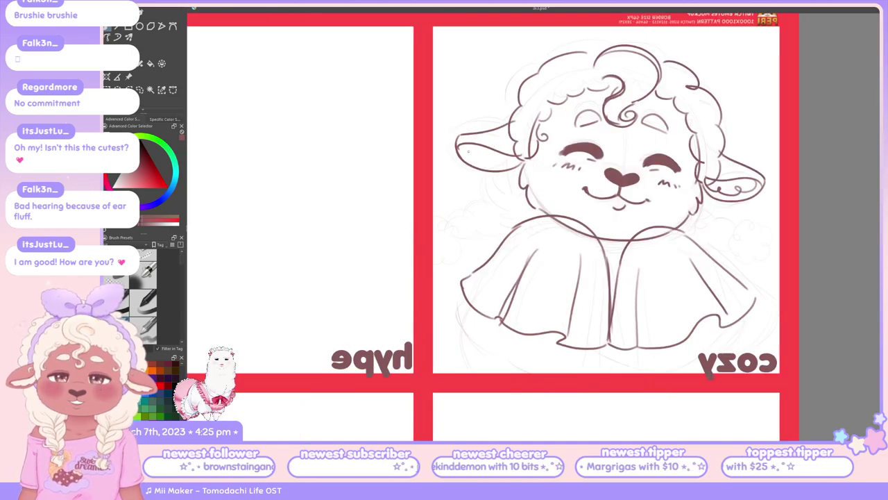
pyautogui.moveTo(463, 147)
pyautogui.mouseDown()
pyautogui.moveTo(484, 164)
pyautogui.moveTo(517, 161)
pyautogui.moveTo(475, 158)
pyautogui.moveTo(519, 161)
pyautogui.mouseUp()
pyautogui.hotkey('ctrl', 'z')
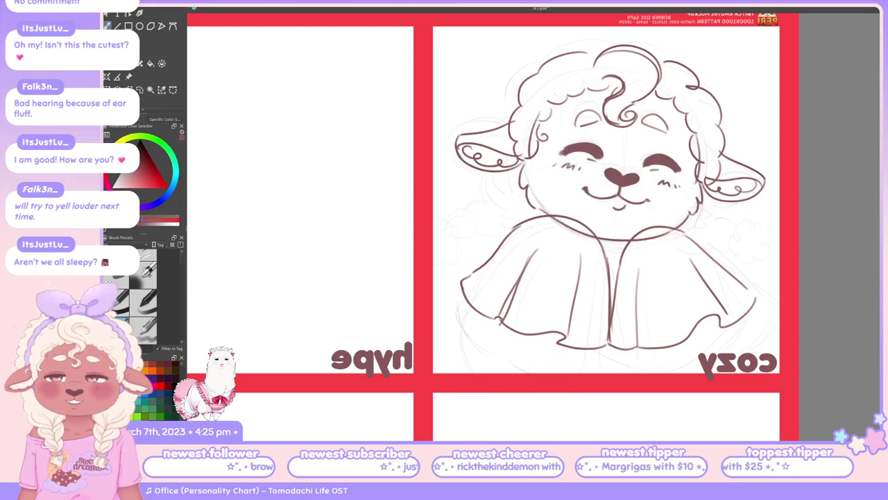
# Select the right eye with its blush marks on the mirrored canvas and rotate them slightly so the inner corner sits lower
pyautogui.click(140, 90)
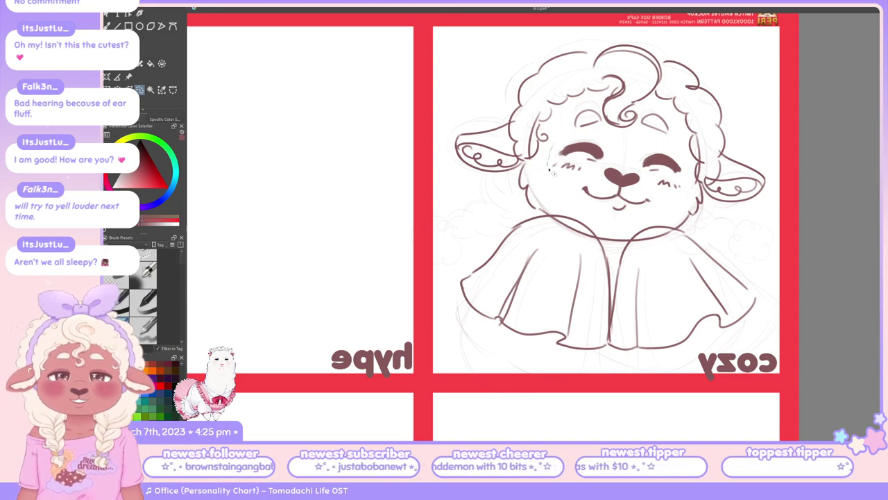
pyautogui.moveTo(549, 168)
pyautogui.mouseDown()
pyautogui.moveTo(593, 181)
pyautogui.moveTo(610, 163)
pyautogui.moveTo(601, 141)
pyautogui.moveTo(563, 138)
pyautogui.mouseUp()
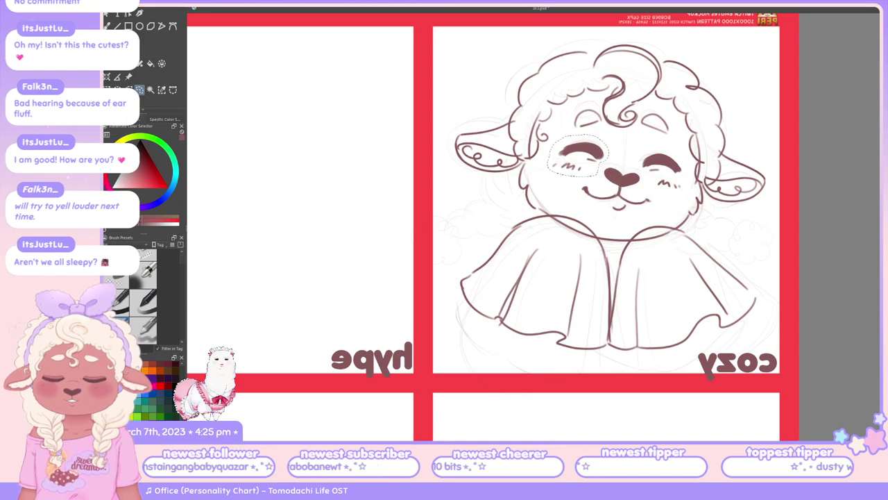
pyautogui.hotkey('ctrl', 't')
pyautogui.moveTo(634, 156); pyautogui.dragTo(606, 152)
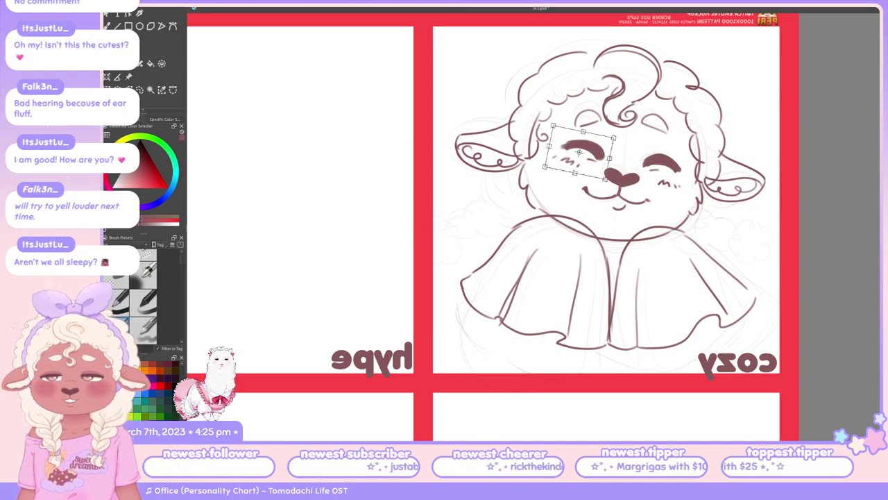
pyautogui.press('Return')
pyautogui.hotkey('ctrl', 'shift', 'a')
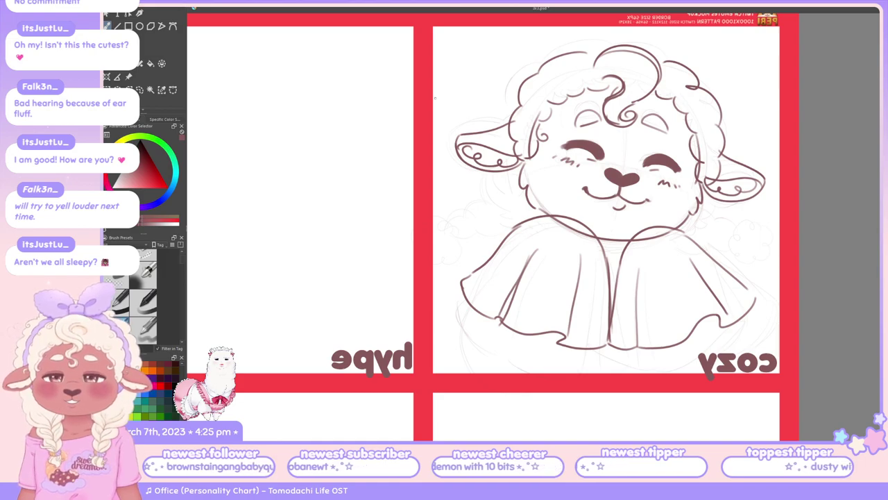
# Touch up the upper edge of the rotated right eye, and return the canvas to its unmirrored view
pyautogui.press('/')
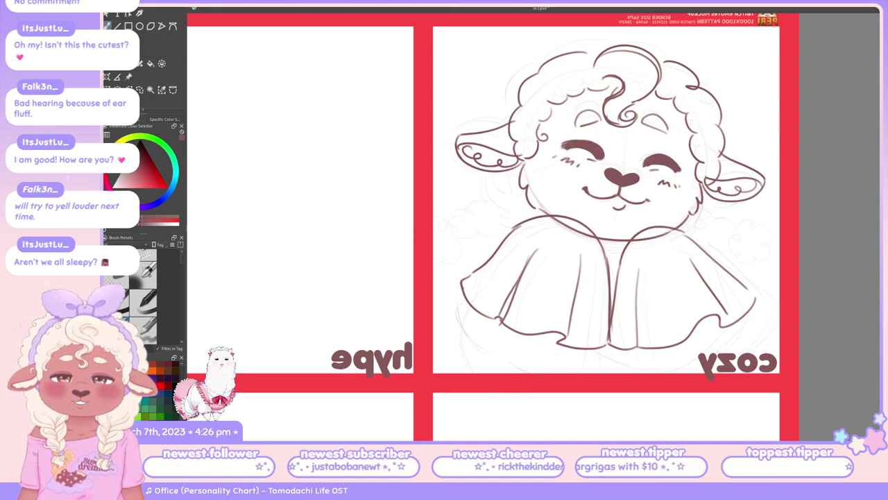
pyautogui.moveTo(565, 140); pyautogui.dragTo(584, 139)
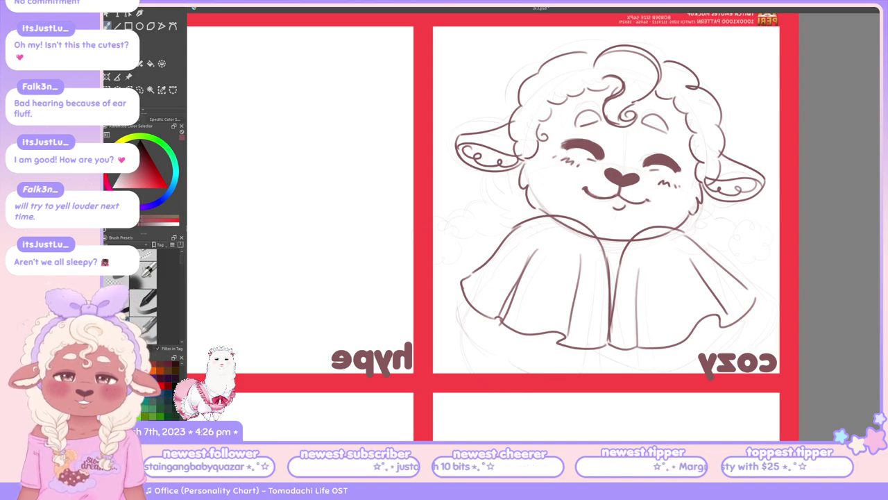
pyautogui.press('m')
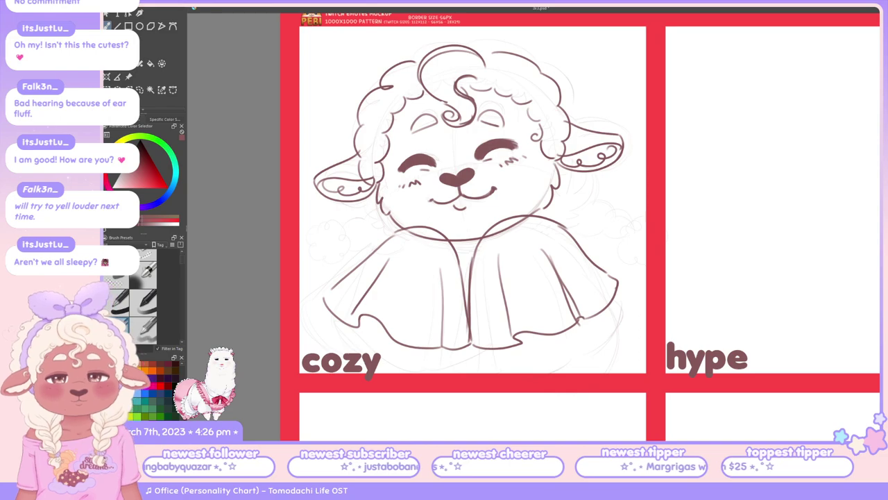
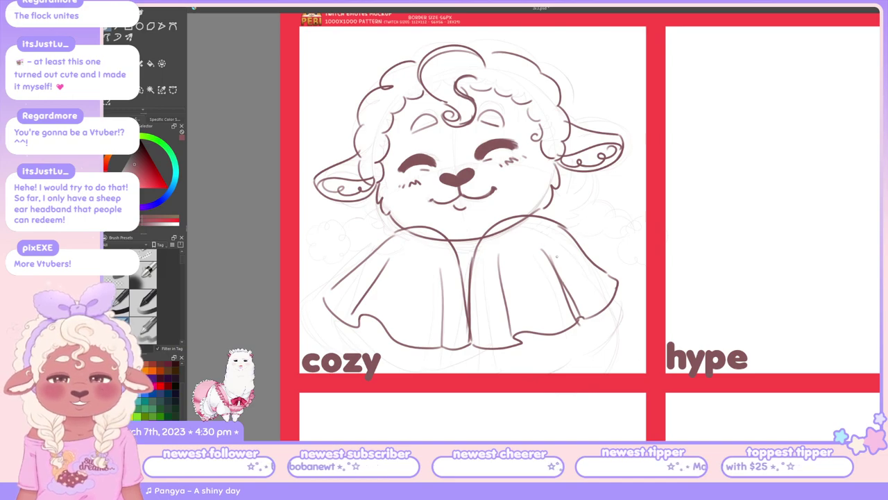
# Thicken the outer edge of the cape's right half from the shoulder down toward its outer corner
pyautogui.moveTo(558, 226); pyautogui.dragTo(620, 290)
pyautogui.hotkey('ctrl', 'z')
pyautogui.hotkey('ctrl', 'z')
pyautogui.hotkey('ctrl', 'z')
pyautogui.hotkey('ctrl', 'z')
pyautogui.moveTo(573, 243); pyautogui.dragTo(621, 280)
pyautogui.hotkey('ctrl', 'z')
pyautogui.hotkey('ctrl', 'z')
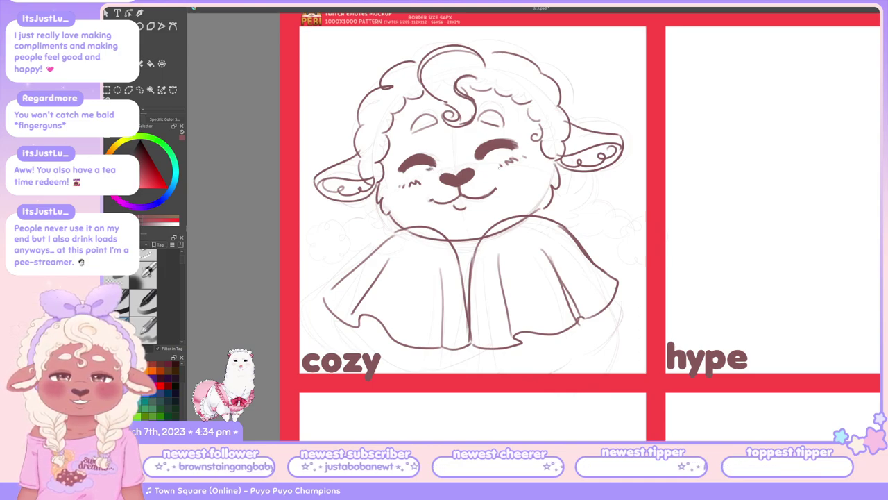
# Touch up the inner end of the right eye and thicken the lines along the cape's centre opening
pyautogui.moveTo(489, 157); pyautogui.dragTo(486, 158)
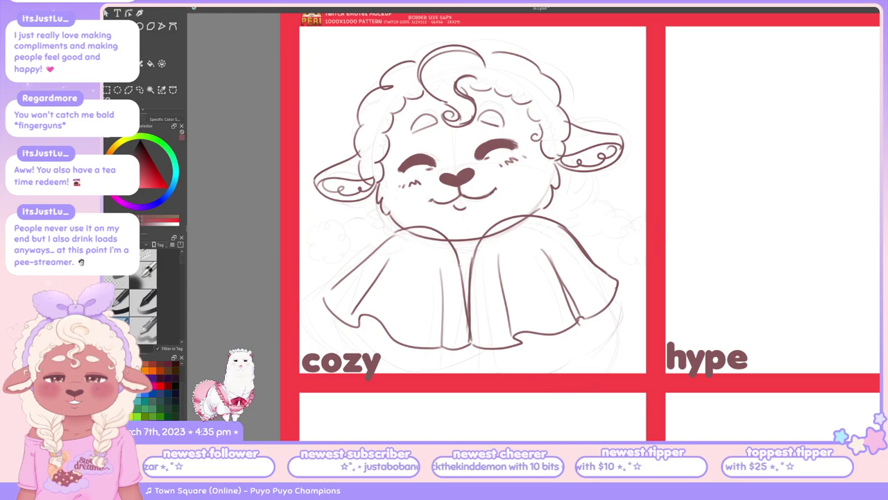
pyautogui.moveTo(469, 271)
pyautogui.mouseDown()
pyautogui.moveTo(465, 346)
pyautogui.moveTo(481, 347)
pyautogui.mouseUp()
pyautogui.hotkey('ctrl', 'z')
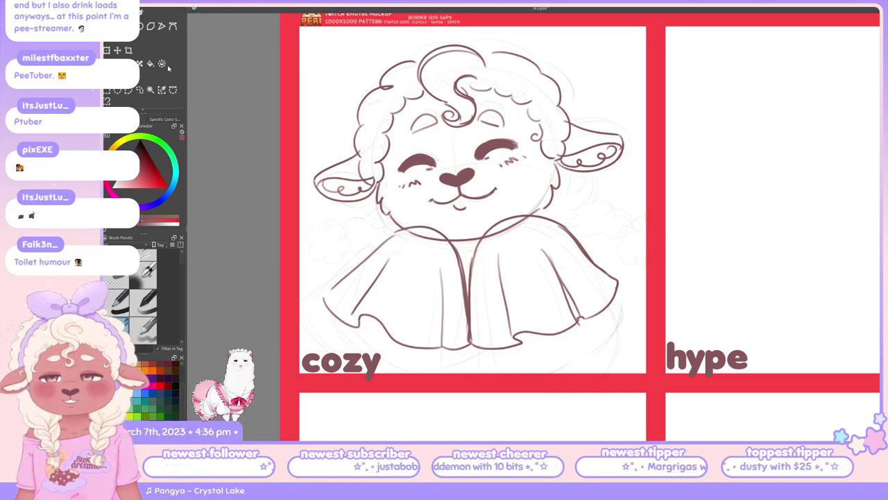
# Move the whole sheep drawing slightly down within the cozy frame to make room above the head
pyautogui.press('t')
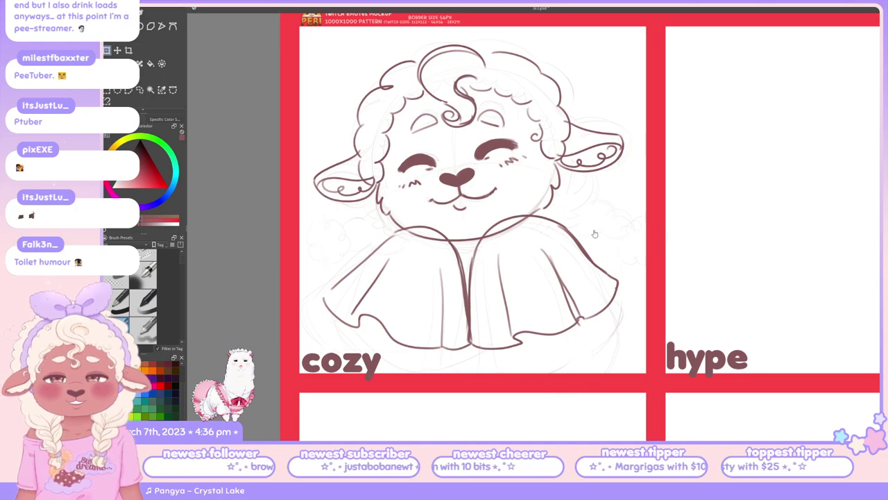
pyautogui.moveTo(586, 236); pyautogui.dragTo(591, 250)
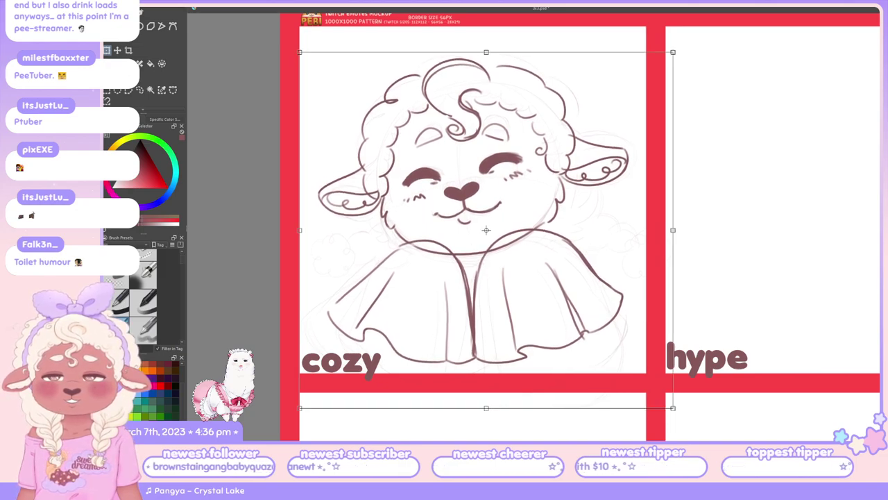
pyautogui.press('Return')
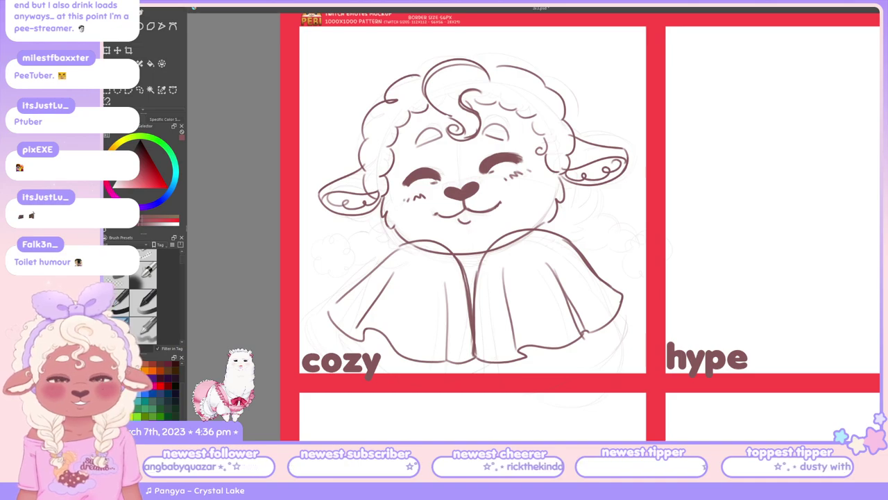
pyautogui.moveTo(450, 59)
pyautogui.mouseDown()
pyautogui.moveTo(361, 40)
pyautogui.moveTo(388, 76)
pyautogui.moveTo(453, 70)
pyautogui.moveTo(417, 32)
pyautogui.moveTo(381, 40)
pyautogui.moveTo(443, 73)
pyautogui.moveTo(428, 42)
pyautogui.moveTo(371, 53)
pyautogui.moveTo(392, 74)
pyautogui.moveTo(448, 78)
pyautogui.mouseUp()
pyautogui.hotkey('ctrl', 'z')
pyautogui.hotkey('ctrl', 'z')
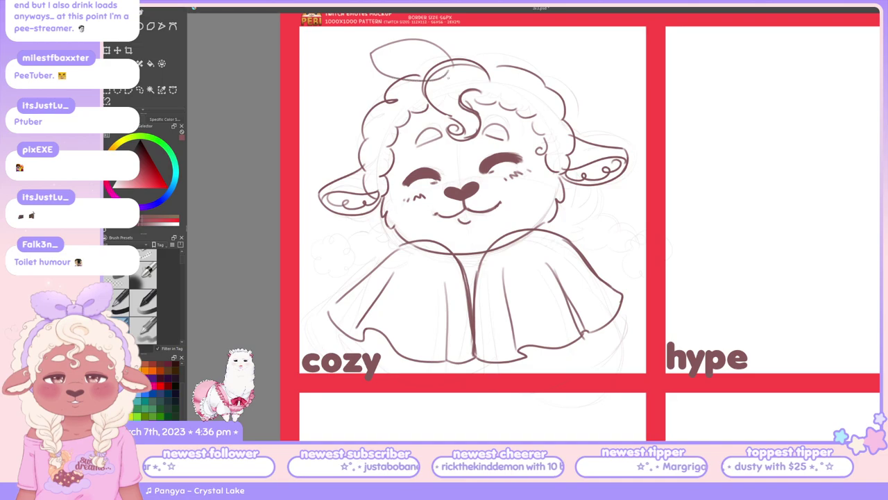
pyautogui.hotkey('ctrl', 'z')
pyautogui.moveTo(451, 46)
pyautogui.mouseDown()
pyautogui.moveTo(365, 73)
pyautogui.moveTo(437, 95)
pyautogui.mouseUp()
pyautogui.hotkey('ctrl', 'z')
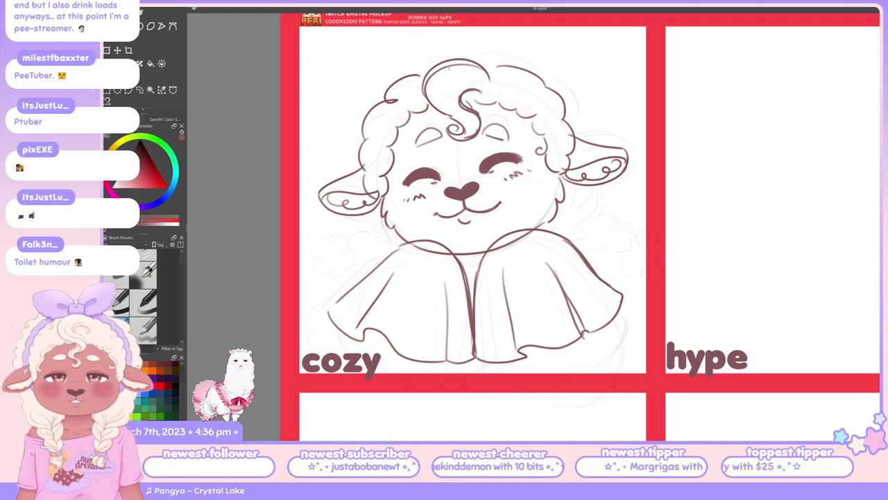
pyautogui.moveTo(458, 68)
pyautogui.mouseDown()
pyautogui.moveTo(384, 43)
pyautogui.moveTo(434, 81)
pyautogui.moveTo(386, 32)
pyautogui.moveTo(461, 76)
pyautogui.moveTo(372, 39)
pyautogui.moveTo(453, 88)
pyautogui.moveTo(359, 42)
pyautogui.moveTo(444, 82)
pyautogui.moveTo(446, 50)
pyautogui.moveTo(469, 31)
pyautogui.moveTo(442, 59)
pyautogui.mouseUp()
pyautogui.hotkey('ctrl', 'z')
pyautogui.hotkey('ctrl', 'z')
pyautogui.hotkey('ctrl', 'z')
pyautogui.hotkey('ctrl', 'z')
pyautogui.hotkey('ctrl', 'z')
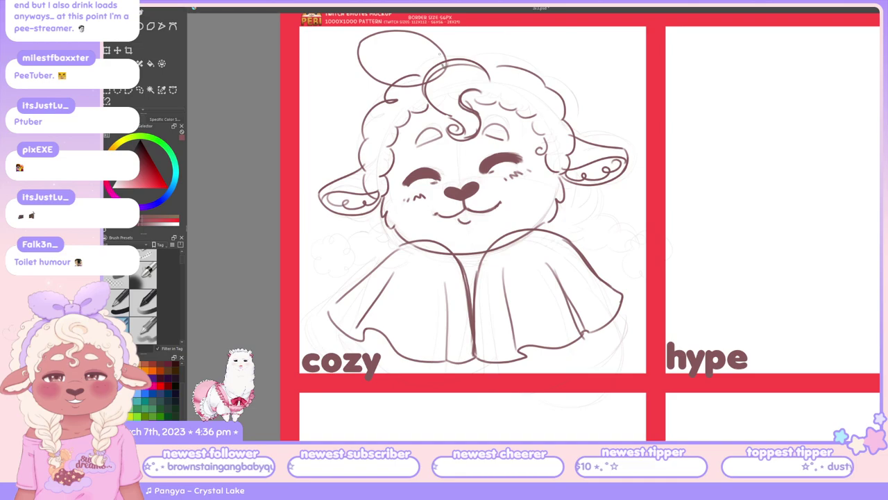
pyautogui.moveTo(444, 27); pyautogui.dragTo(445, 74)
pyautogui.hotkey('ctrl', 'z')
pyautogui.hotkey('ctrl', 'z')
pyautogui.hotkey('ctrl', 'z')
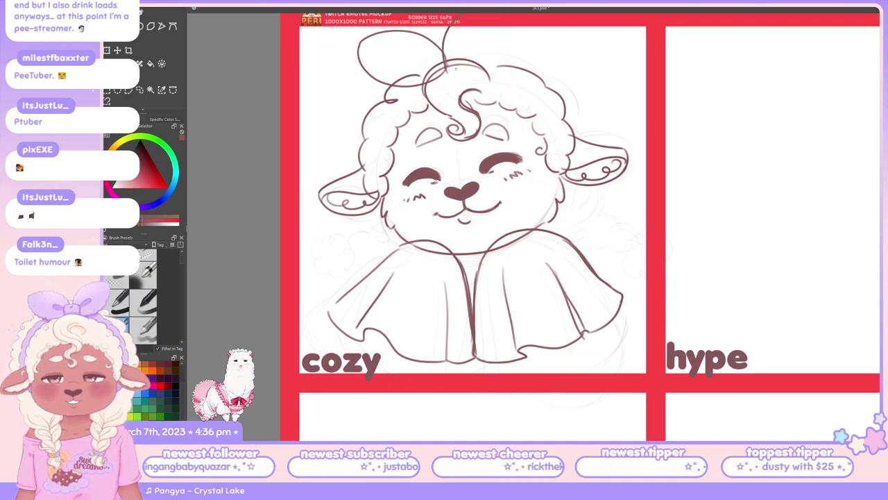
pyautogui.moveTo(514, 29); pyautogui.dragTo(458, 73)
pyautogui.hotkey('ctrl', 'z')
pyautogui.moveTo(510, 30); pyautogui.dragTo(451, 79)
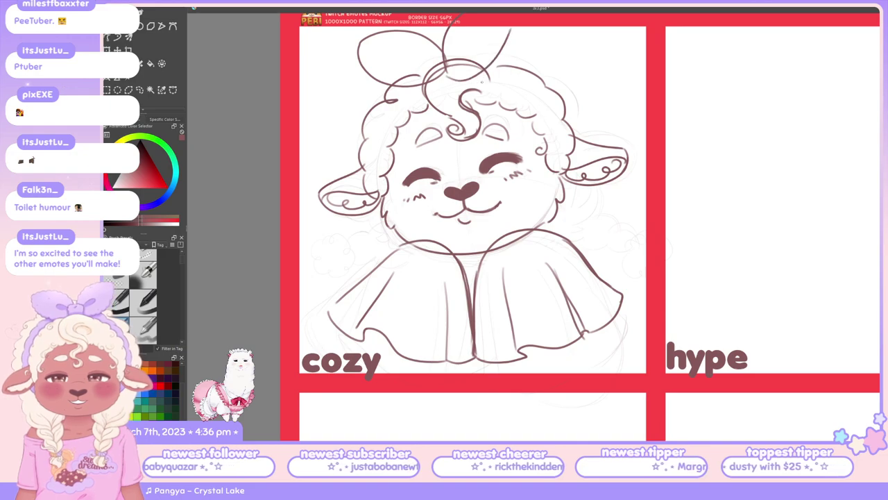
pyautogui.hotkey('ctrl', 'z')
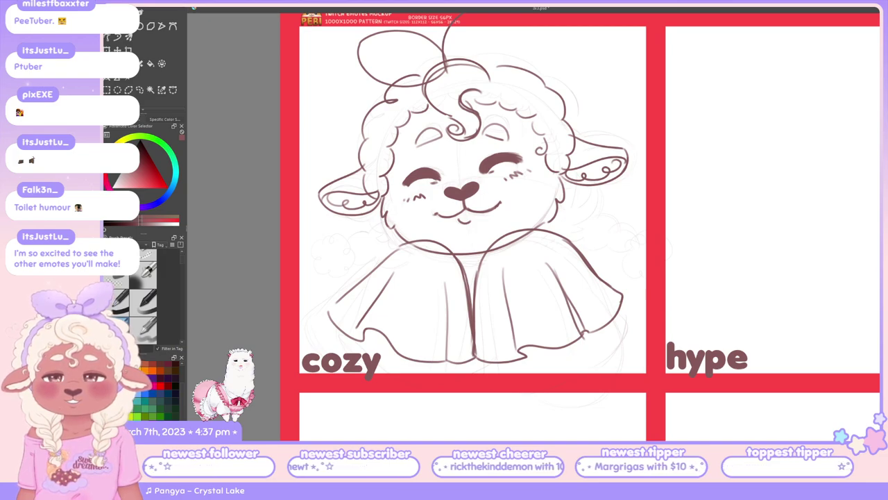
pyautogui.moveTo(445, 75)
pyautogui.mouseDown()
pyautogui.moveTo(490, 70)
pyautogui.moveTo(473, 55)
pyautogui.moveTo(493, 69)
pyautogui.moveTo(460, 72)
pyautogui.moveTo(484, 61)
pyautogui.moveTo(490, 70)
pyautogui.moveTo(495, 28)
pyautogui.mouseUp()
pyautogui.hotkey('ctrl', 'z')
pyautogui.hotkey('ctrl', 'z')
pyautogui.hotkey('ctrl', 'z')
pyautogui.hotkey('ctrl', 'z')
pyautogui.hotkey('ctrl', 'z')
pyautogui.hotkey('ctrl', 'z')
pyautogui.hotkey('ctrl', 'z')
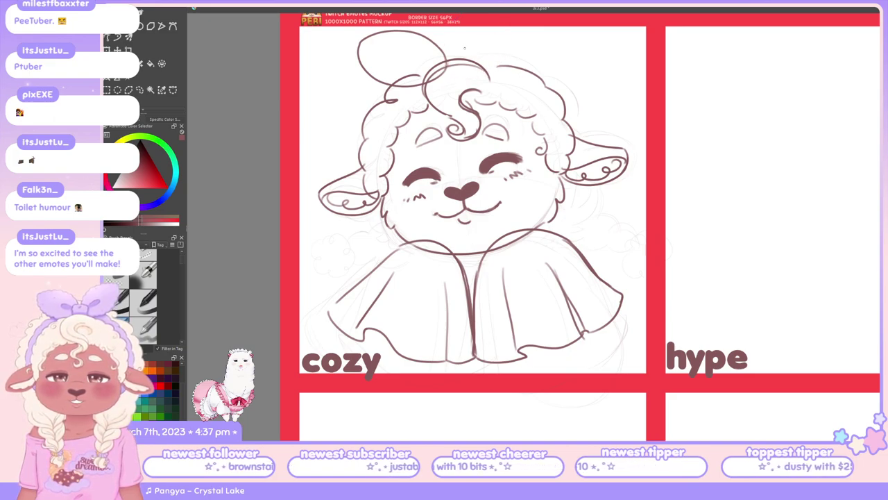
pyautogui.moveTo(444, 72)
pyautogui.mouseDown()
pyautogui.moveTo(445, 52)
pyautogui.moveTo(461, 49)
pyautogui.moveTo(465, 62)
pyautogui.moveTo(464, 26)
pyautogui.moveTo(447, 21)
pyautogui.moveTo(490, 67)
pyautogui.moveTo(451, 25)
pyautogui.mouseUp()
pyautogui.hotkey('ctrl', 'z')
pyautogui.hotkey('ctrl', 'z')
pyautogui.hotkey('ctrl', 'z')
pyautogui.hotkey('ctrl', 'z')
pyautogui.hotkey('ctrl', 'z')
pyautogui.hotkey('ctrl', 'z')
pyautogui.hotkey('ctrl', 'z')
pyautogui.hotkey('ctrl', 'z')
pyautogui.hotkey('ctrl', 'z')
pyautogui.hotkey('ctrl', 'z')
pyautogui.moveTo(455, 57)
pyautogui.mouseDown()
pyautogui.moveTo(454, 25)
pyautogui.moveTo(529, 35)
pyautogui.moveTo(485, 71)
pyautogui.moveTo(460, 63)
pyautogui.moveTo(395, 113)
pyautogui.mouseUp()
pyautogui.hotkey('ctrl', 'z')
pyautogui.hotkey('ctrl', 'z')
pyautogui.hotkey('ctrl', 'z')
pyautogui.hotkey('ctrl', 'z')
pyautogui.hotkey('ctrl', 'z')
pyautogui.moveTo(428, 67)
pyautogui.mouseDown()
pyautogui.moveTo(399, 111)
pyautogui.moveTo(347, 43)
pyautogui.moveTo(424, 77)
pyautogui.moveTo(422, 46)
pyautogui.moveTo(406, 70)
pyautogui.moveTo(407, 169)
pyautogui.moveTo(441, 60)
pyautogui.moveTo(487, 31)
pyautogui.moveTo(427, 133)
pyautogui.moveTo(474, 68)
pyautogui.mouseUp()
pyautogui.hotkey('ctrl', 'z')
pyautogui.hotkey('ctrl', 'z')
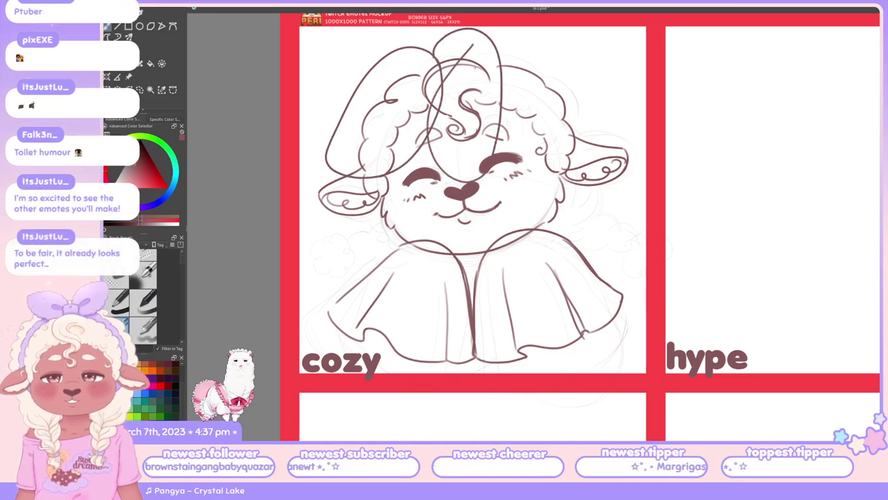
pyautogui.hotkey('ctrl', 'z')
pyautogui.hotkey('ctrl', 'z')
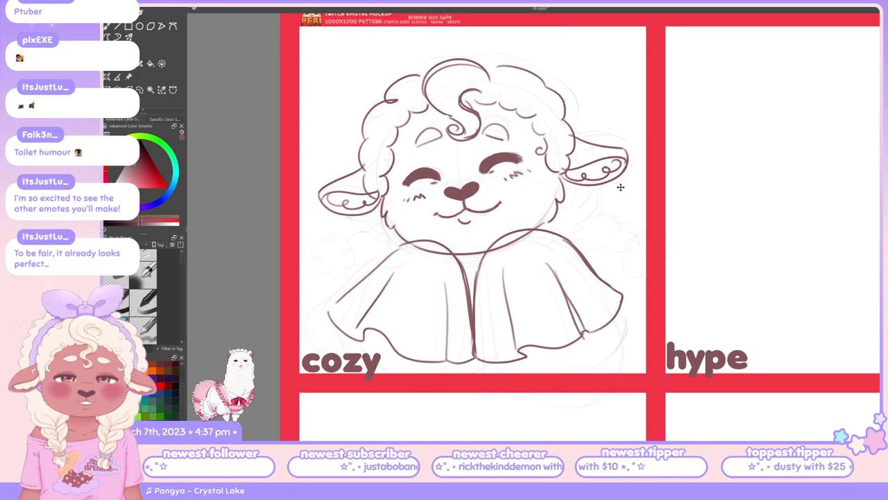
# Move the whole sheep drawing further down until the cape's hem meets the bottom edge of the cozy frame
pyautogui.hotkey('ctrl', 't')
pyautogui.moveTo(621, 187); pyautogui.dragTo(621, 201)
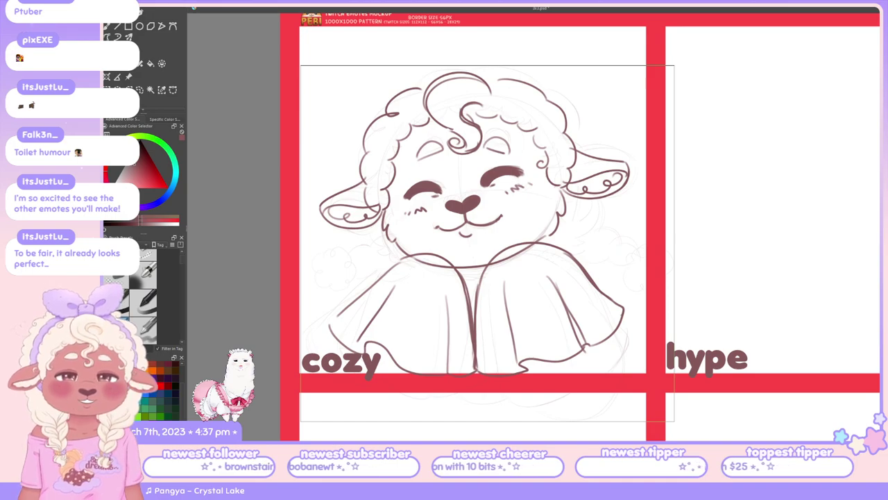
pyautogui.press('Return')
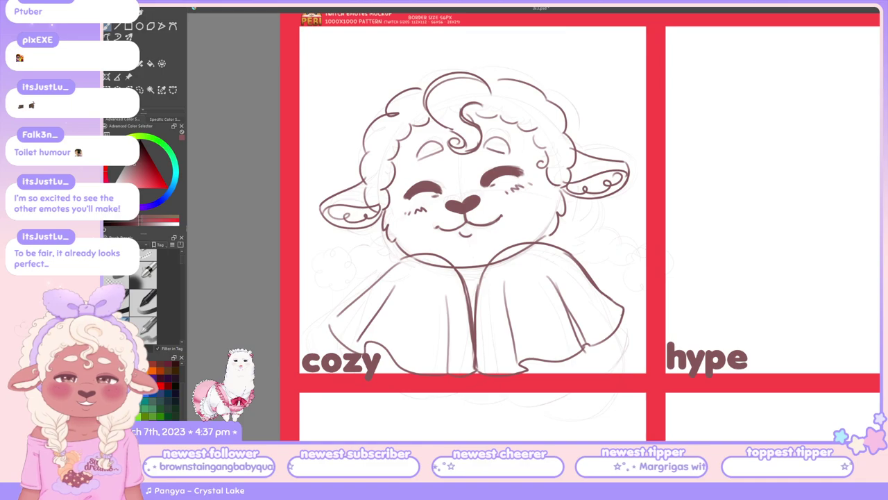
# Ink a bow's small centre knot on top of the forelock and its rounded left loop
pyautogui.moveTo(445, 79)
pyautogui.mouseDown()
pyautogui.moveTo(444, 65)
pyautogui.moveTo(354, 77)
pyautogui.moveTo(431, 93)
pyautogui.moveTo(379, 43)
pyautogui.moveTo(450, 82)
pyautogui.moveTo(378, 42)
pyautogui.mouseUp()
pyautogui.hotkey('ctrl', 'z')
pyautogui.hotkey('ctrl', 'z')
pyautogui.hotkey('ctrl', 'z')
pyautogui.hotkey('ctrl', 'z')
pyautogui.hotkey('ctrl', 'z')
pyautogui.moveTo(375, 46)
pyautogui.mouseDown()
pyautogui.moveTo(450, 82)
pyautogui.moveTo(380, 39)
pyautogui.moveTo(449, 82)
pyautogui.moveTo(445, 47)
pyautogui.moveTo(379, 40)
pyautogui.mouseUp()
pyautogui.hotkey('ctrl', 'z')
pyautogui.hotkey('ctrl', 'z')
pyautogui.hotkey('ctrl', 'z')
pyautogui.hotkey('ctrl', 'z')
pyautogui.moveTo(379, 42)
pyautogui.mouseDown()
pyautogui.moveTo(410, 84)
pyautogui.moveTo(449, 71)
pyautogui.moveTo(455, 61)
pyautogui.moveTo(454, 70)
pyautogui.moveTo(468, 68)
pyautogui.moveTo(462, 57)
pyautogui.moveTo(486, 27)
pyautogui.mouseUp()
pyautogui.hotkey('ctrl', 'z')
pyautogui.hotkey('ctrl', 'z')
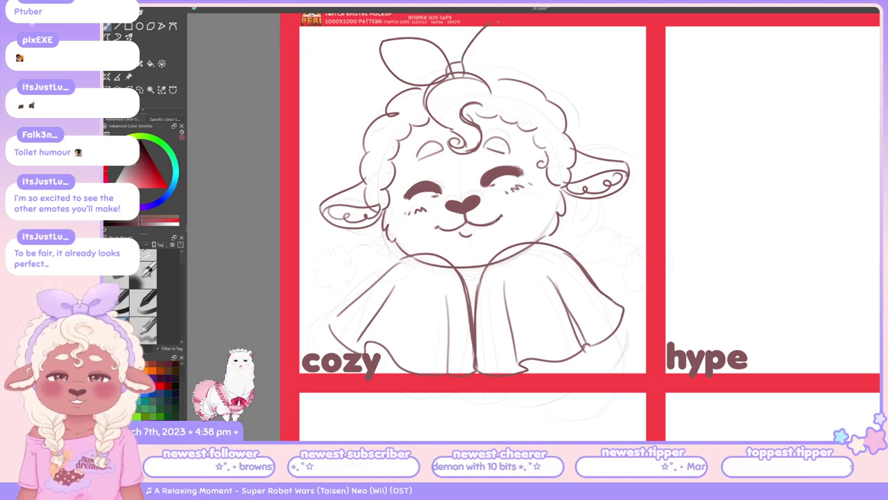
# Try to ink the upper edge of the bow's right loop as a steep curve rising from the knot
pyautogui.hotkey('ctrl', 'z')
pyautogui.moveTo(460, 63); pyautogui.dragTo(494, 22)
pyautogui.hotkey('ctrl', 'z')
pyautogui.moveTo(458, 65); pyautogui.dragTo(498, 29)
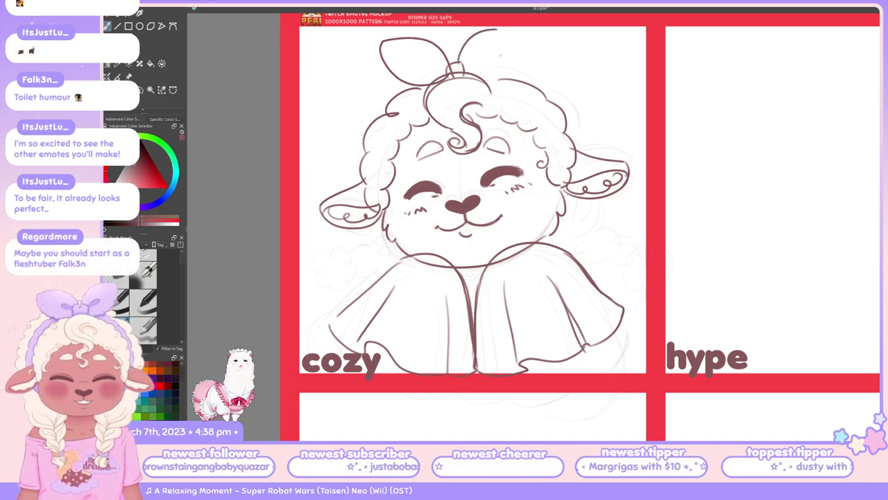
pyautogui.hotkey('ctrl', 'z')
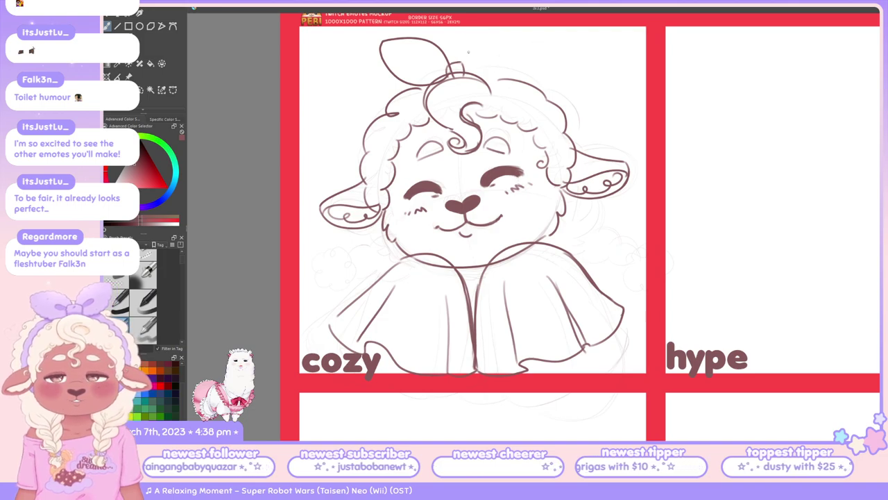
pyautogui.moveTo(458, 66); pyautogui.dragTo(486, 26)
pyautogui.hotkey('ctrl', 'z')
pyautogui.moveTo(460, 62); pyautogui.dragTo(480, 27)
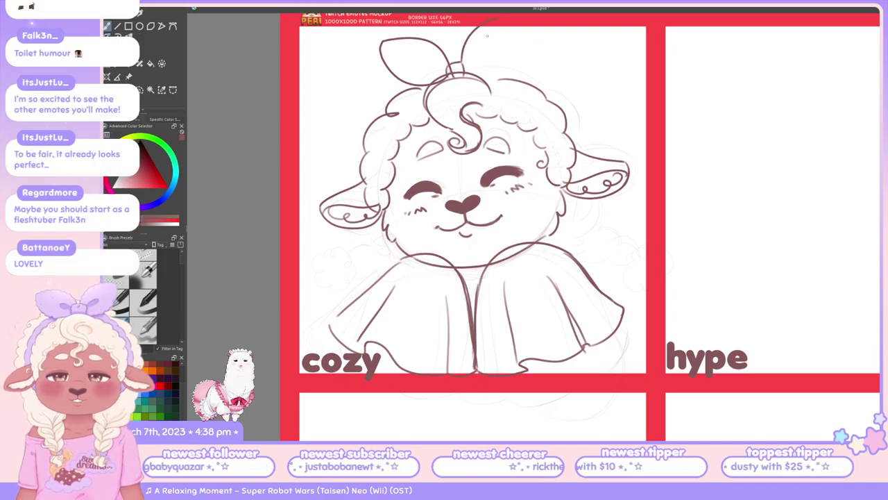
pyautogui.hotkey('ctrl', 'z')
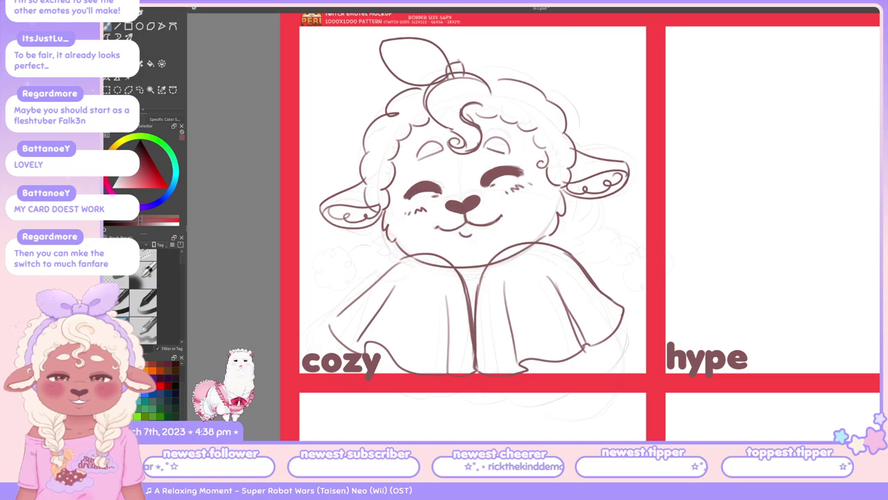
pyautogui.moveTo(460, 60); pyautogui.dragTo(475, 26)
pyautogui.moveTo(459, 56); pyautogui.dragTo(478, 25)
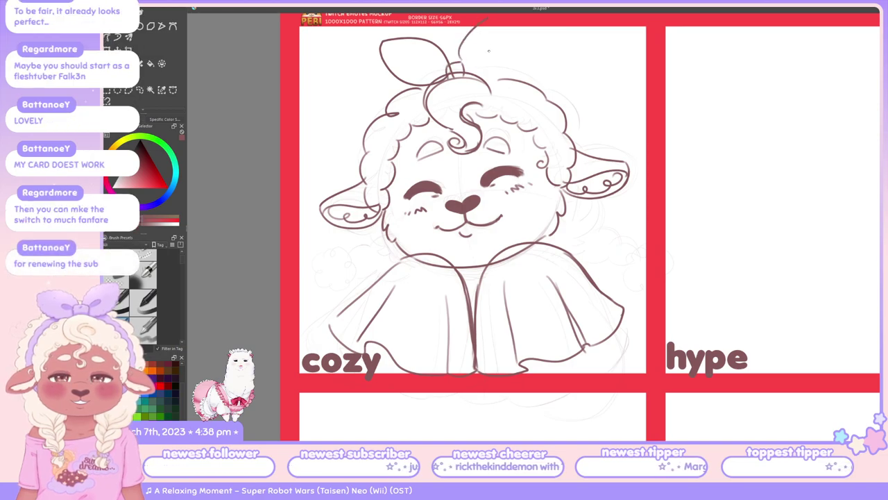
pyautogui.hotkey('ctrl', 'z')
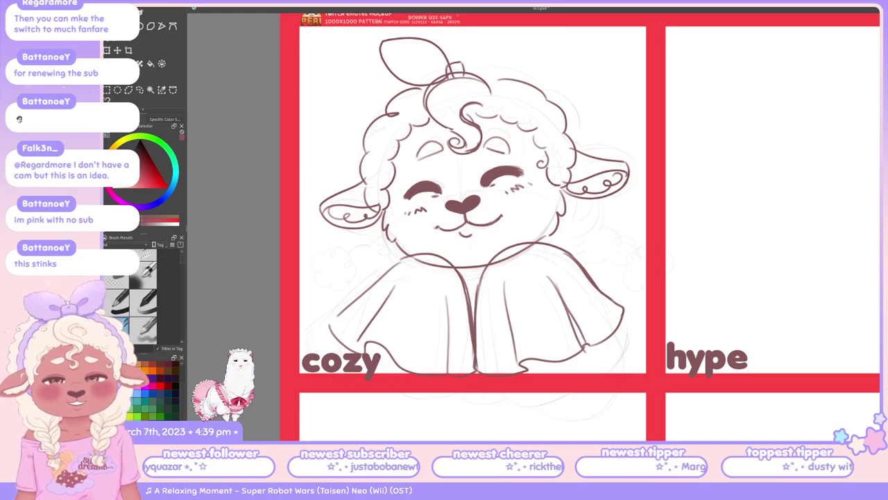
# Try different starting curves for the bow's right loop, including an outer curve sweeping up from the knot
pyautogui.moveTo(452, 28); pyautogui.dragTo(455, 62)
pyautogui.hotkey('ctrl', 'z')
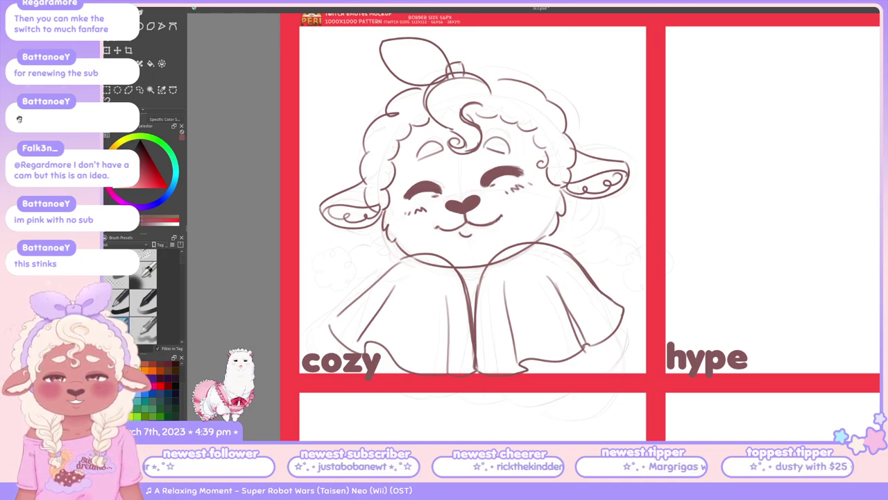
pyautogui.moveTo(451, 26); pyautogui.dragTo(455, 62)
pyautogui.hotkey('ctrl', 'z')
pyautogui.hotkey('ctrl', 'z')
pyautogui.moveTo(454, 25)
pyautogui.mouseDown()
pyautogui.moveTo(455, 62)
pyautogui.moveTo(480, 78)
pyautogui.moveTo(508, 29)
pyautogui.mouseUp()
pyautogui.hotkey('ctrl', 'z')
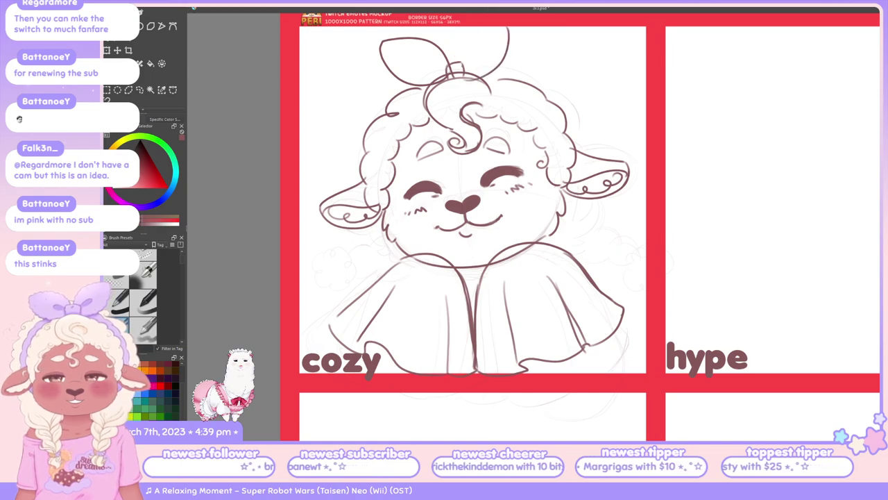
pyautogui.hotkey('ctrl', 'z')
pyautogui.hotkey('ctrl', 'z')
# Try to ink a wider, rounded right loop for the bow, with its outer edge curving back to the knot
pyautogui.moveTo(463, 82)
pyautogui.mouseDown()
pyautogui.moveTo(508, 72)
pyautogui.moveTo(525, 30)
pyautogui.mouseUp()
pyautogui.hotkey('ctrl', 'z')
pyautogui.moveTo(461, 63); pyautogui.dragTo(511, 32)
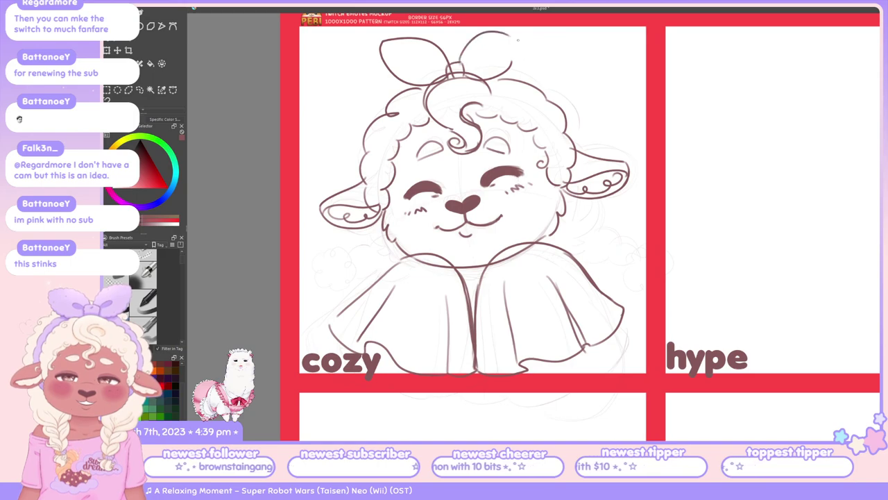
pyautogui.hotkey('ctrl', 'z')
pyautogui.moveTo(461, 63)
pyautogui.mouseDown()
pyautogui.moveTo(514, 32)
pyautogui.moveTo(522, 36)
pyautogui.moveTo(522, 54)
pyautogui.moveTo(476, 73)
pyautogui.mouseUp()
pyautogui.hotkey('ctrl', 'z')
pyautogui.moveTo(522, 49); pyautogui.dragTo(473, 79)
pyautogui.hotkey('ctrl', 'z')
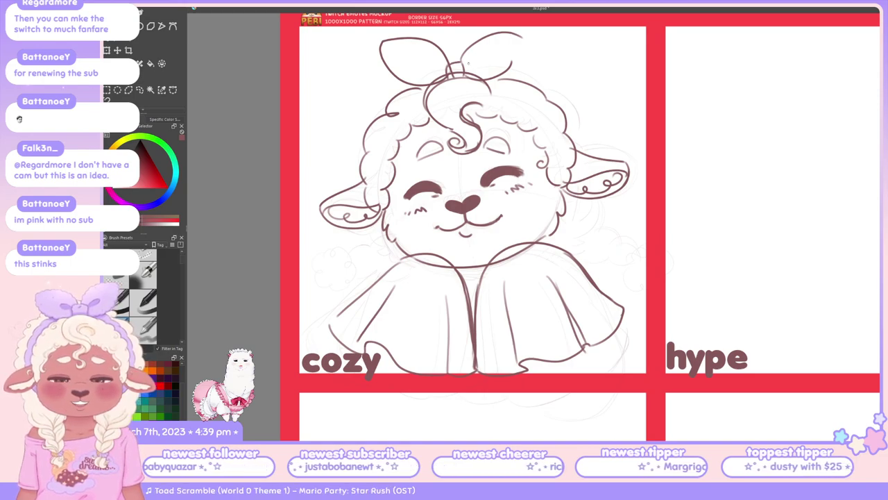
pyautogui.hotkey('ctrl', 'z')
pyautogui.hotkey('ctrl', 'z')
# Ink the bow's right loop with a long upper curve and a lower curve meeting in a raised pointed tip
pyautogui.moveTo(461, 65); pyautogui.dragTo(517, 37)
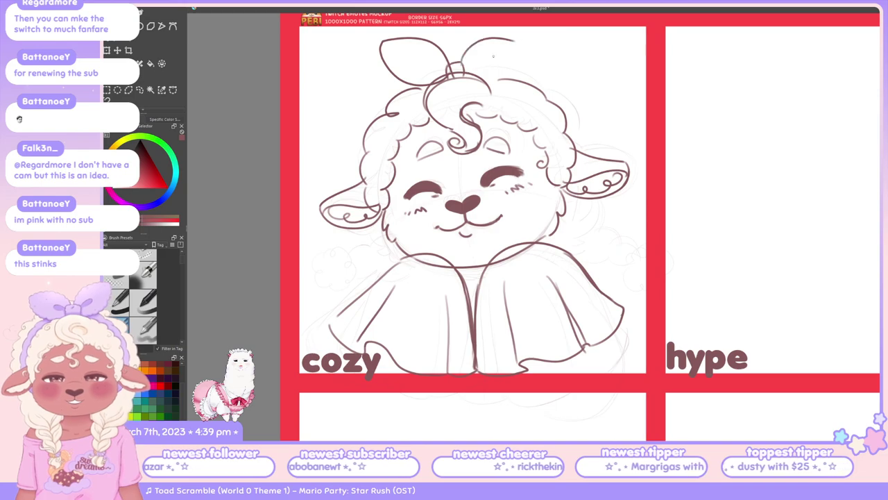
pyautogui.hotkey('ctrl', 'z')
pyautogui.moveTo(462, 64); pyautogui.dragTo(517, 33)
pyautogui.hotkey('ctrl', 'z')
pyautogui.moveTo(459, 61); pyautogui.dragTo(526, 29)
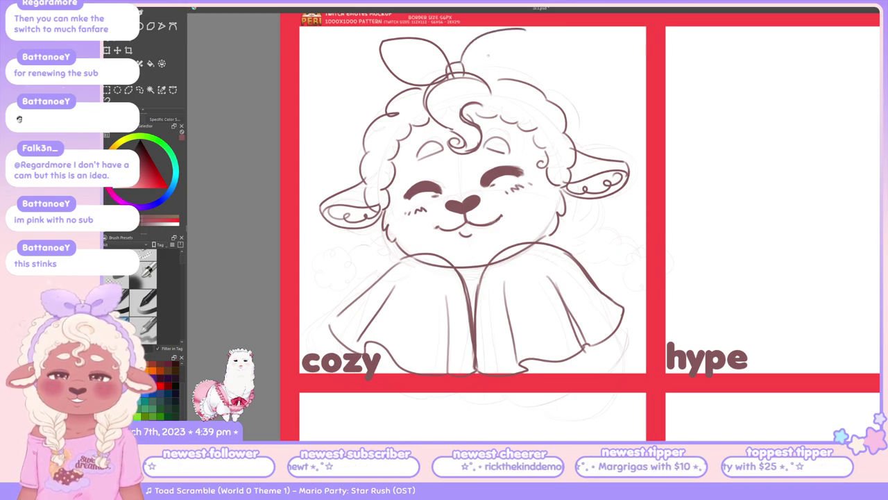
pyautogui.moveTo(462, 82); pyautogui.dragTo(533, 38)
pyautogui.hotkey('ctrl', 'z')
pyautogui.moveTo(466, 83); pyautogui.dragTo(523, 35)
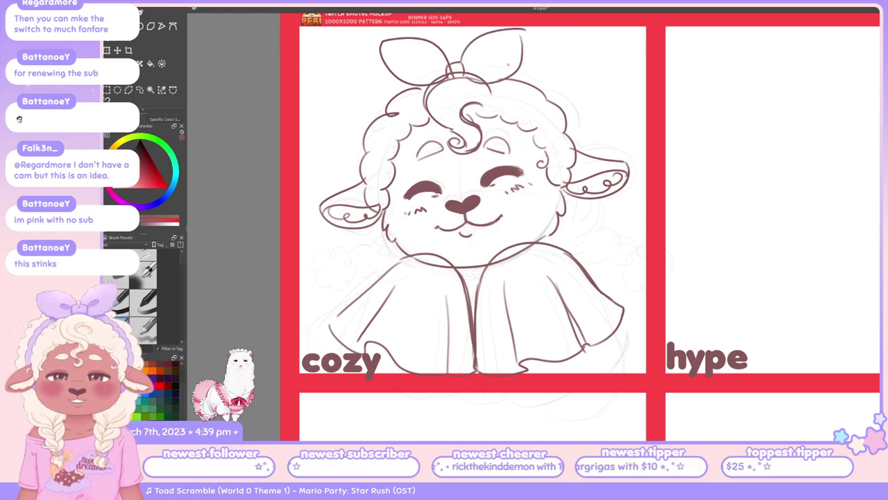
pyautogui.hotkey('ctrl', 'z')
pyautogui.moveTo(464, 79); pyautogui.dragTo(524, 35)
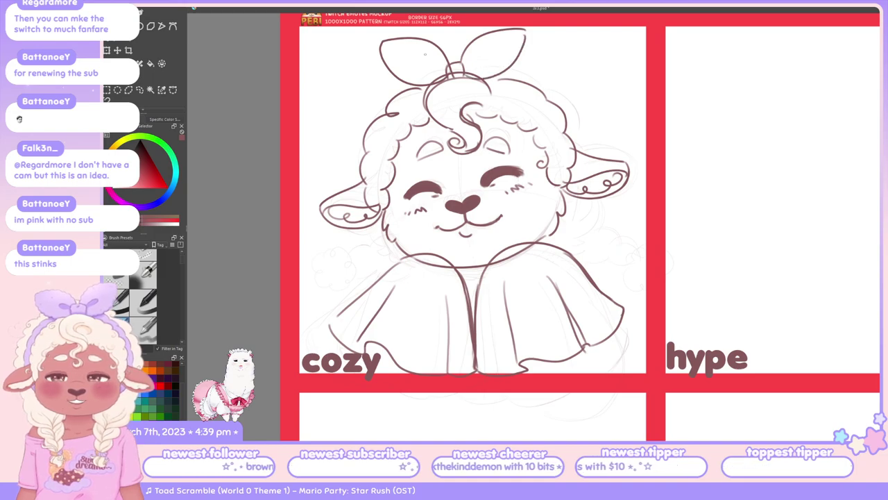
# Ink short curved crease lines inside both bow loops, running outward from the knot
pyautogui.moveTo(418, 60)
pyautogui.mouseDown()
pyautogui.moveTo(445, 70)
pyautogui.moveTo(487, 54)
pyautogui.mouseUp()
pyautogui.hotkey('ctrl', 'z')
pyautogui.hotkey('ctrl', 'z')
pyautogui.hotkey('ctrl', 'z')
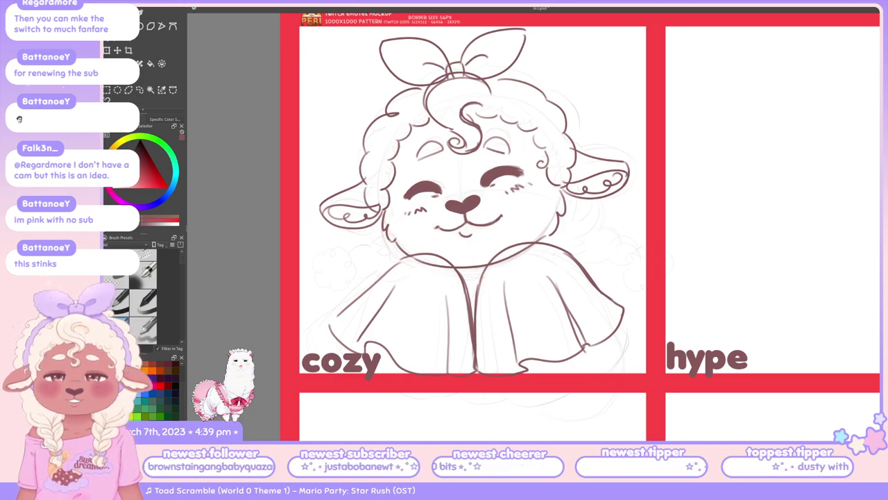
pyautogui.hotkey('ctrl', 'z')
pyautogui.moveTo(426, 62); pyautogui.dragTo(447, 69)
pyautogui.hotkey('ctrl', 'z')
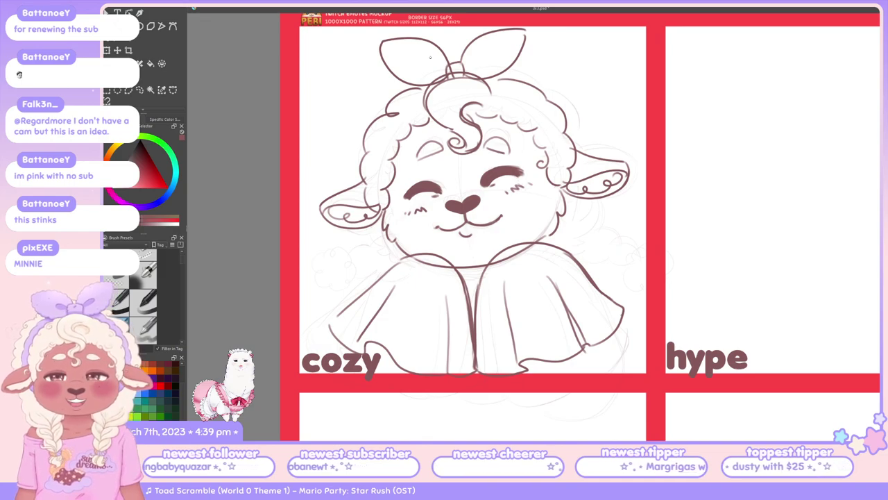
pyautogui.moveTo(422, 61)
pyautogui.mouseDown()
pyautogui.moveTo(448, 71)
pyautogui.moveTo(480, 53)
pyautogui.moveTo(490, 63)
pyautogui.mouseUp()
pyautogui.hotkey('ctrl', 'z')
pyautogui.hotkey('ctrl', 'z')
pyautogui.hotkey('ctrl', 'z')
pyautogui.hotkey('ctrl', 'z')
pyautogui.hotkey('ctrl', 'z')
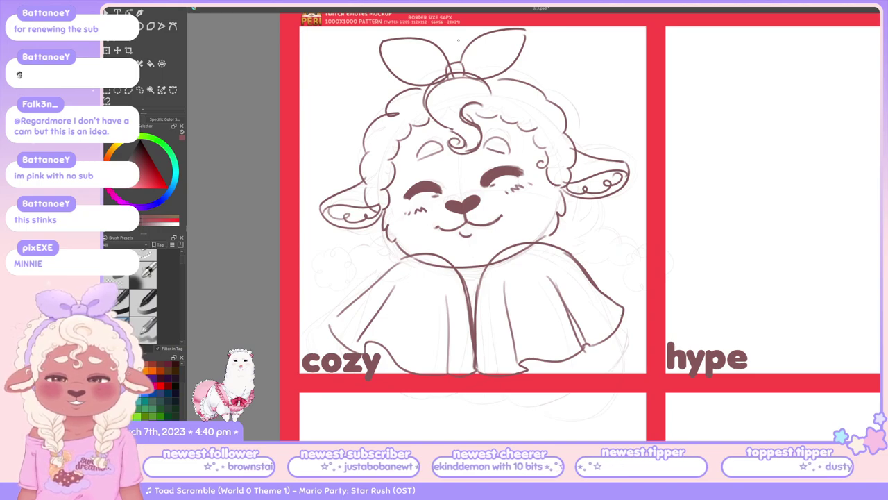
pyautogui.moveTo(429, 70); pyautogui.dragTo(480, 54)
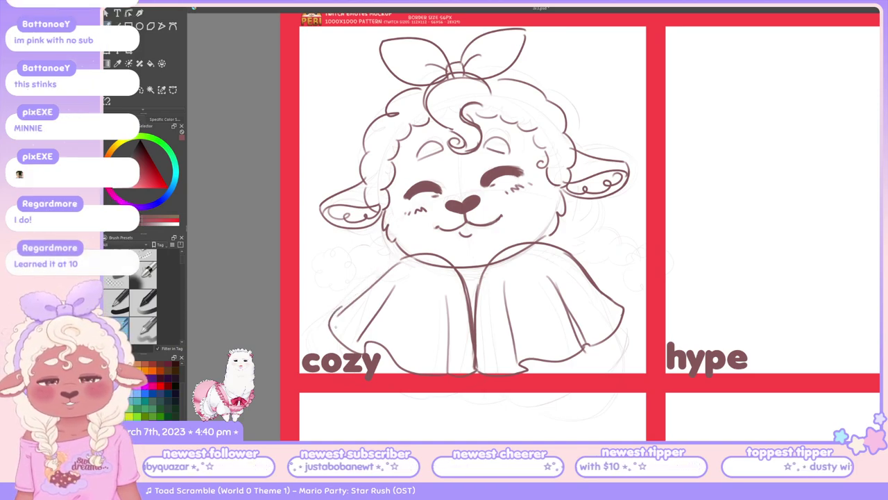
# Try to ink a rounded outer corner joining the cape's left edge to its hem
pyautogui.moveTo(332, 313)
pyautogui.mouseDown()
pyautogui.moveTo(327, 337)
pyautogui.moveTo(328, 321)
pyautogui.moveTo(327, 329)
pyautogui.mouseUp()
pyautogui.hotkey('ctrl', 'z')
pyautogui.hotkey('ctrl', 'z')
pyautogui.hotkey('ctrl', 'z')
pyautogui.hotkey('ctrl', 'z')
pyautogui.hotkey('ctrl', 'z')
pyautogui.hotkey('ctrl', 'z')
pyautogui.hotkey('ctrl', 'z')
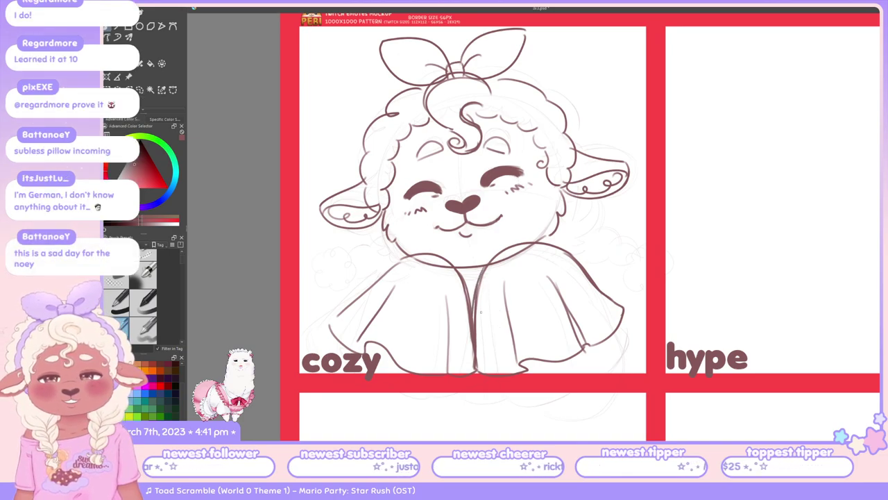
pyautogui.hotkey('ctrl', 'z')
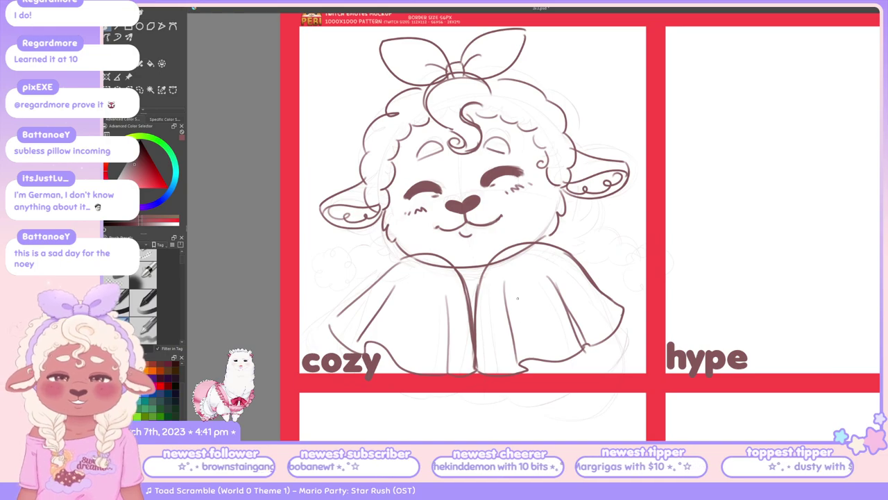
# Try to add a second fold line beside the existing one in the cape's right half
pyautogui.moveTo(510, 290); pyautogui.dragTo(531, 353)
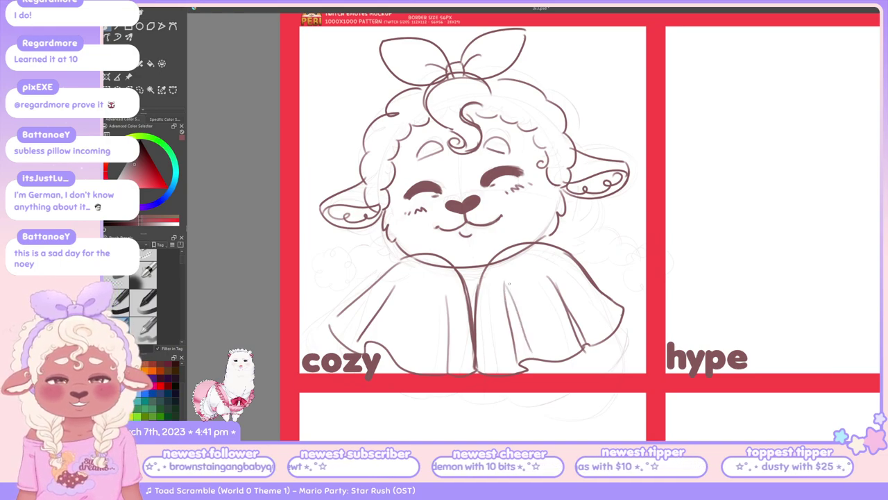
pyautogui.hotkey('ctrl', 'z')
pyautogui.moveTo(509, 283); pyautogui.dragTo(532, 352)
pyautogui.moveTo(511, 288); pyautogui.dragTo(528, 349)
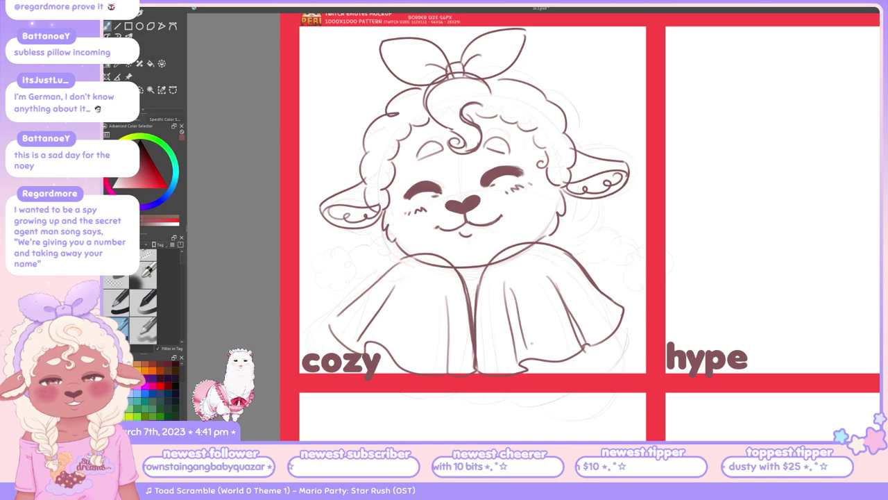
pyautogui.hotkey('ctrl', 'z')
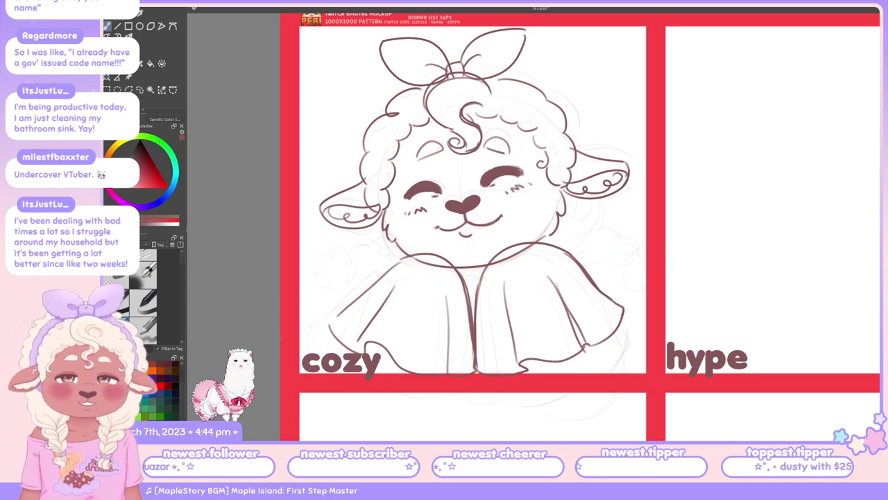
pyautogui.scroll(-2, 135, 292)
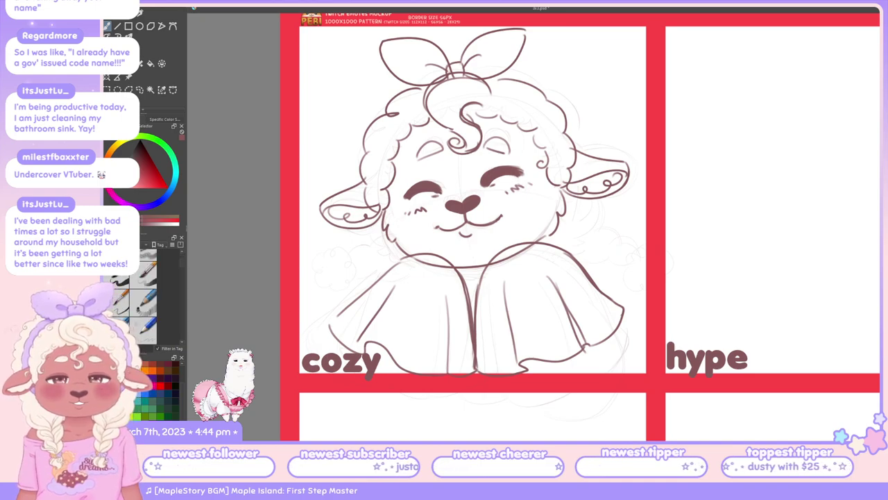
pyautogui.scroll(2, 580, 227)
pyautogui.scroll(-2, 580, 227)
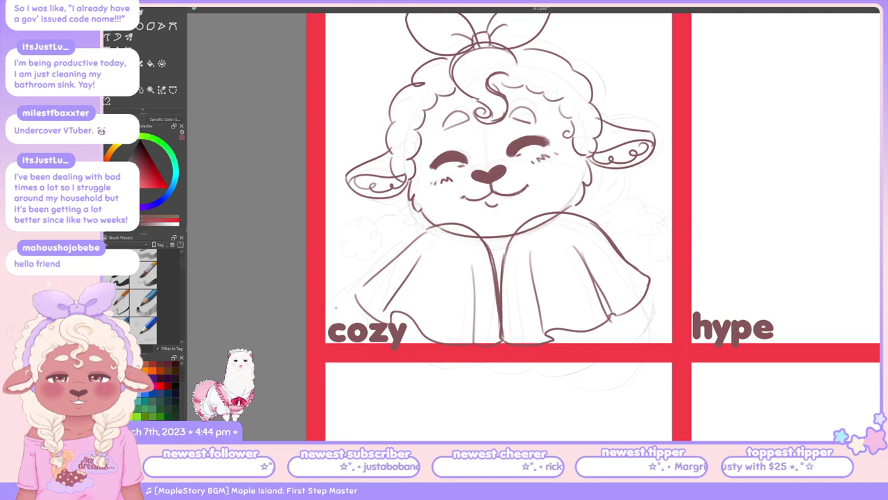
pyautogui.moveTo(580, 227); pyautogui.dragTo(538, 271)
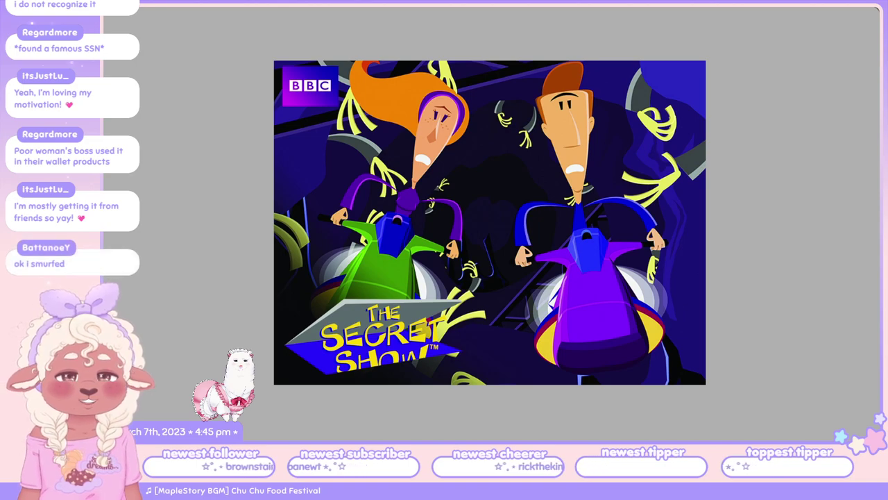
pyautogui.hotkey('alt', 'Tab')
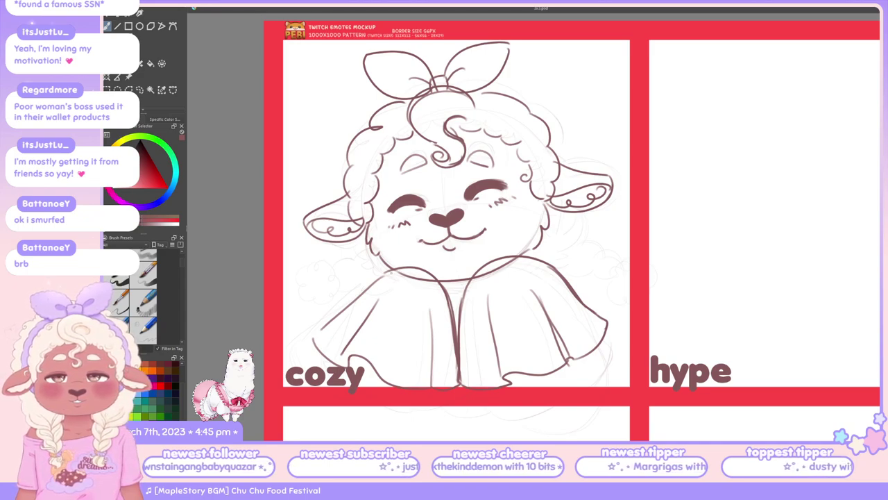
# Thicken the sloping outer shoulder line of the cape's left half
pyautogui.moveTo(378, 278); pyautogui.dragTo(321, 324)
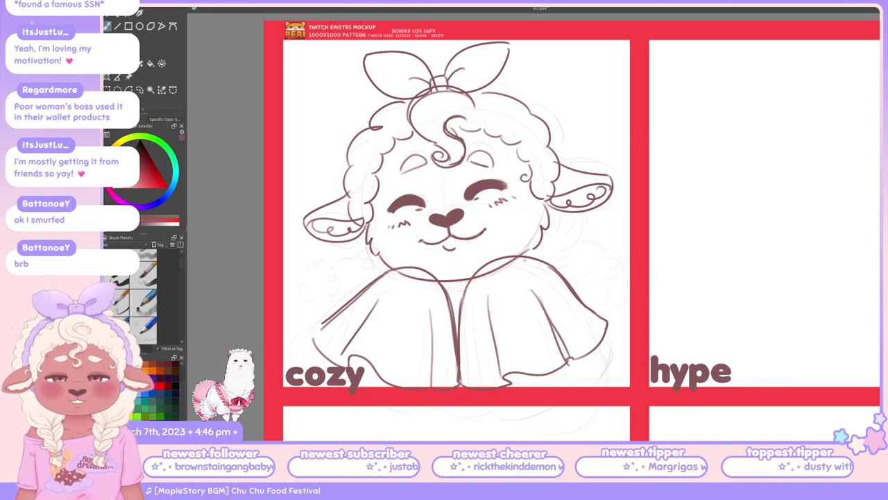
pyautogui.moveTo(529, 260); pyautogui.dragTo(579, 302)
pyautogui.moveTo(550, 270); pyautogui.dragTo(589, 311)
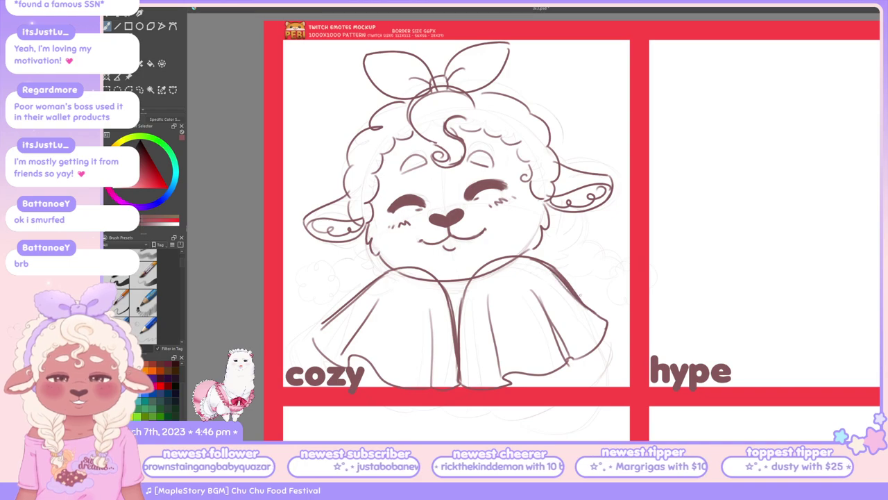
pyautogui.hotkey('ctrl', 'z')
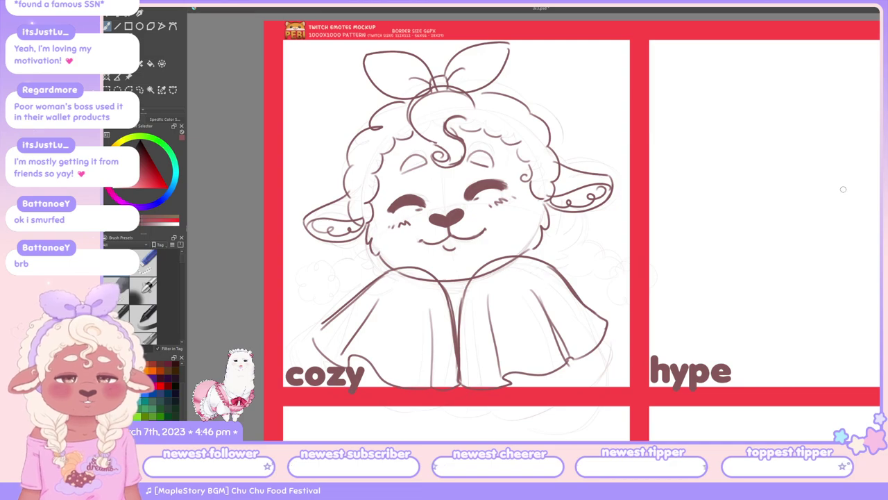
pyautogui.hotkey('ctrl', 'z')
pyautogui.hotkey('ctrl', 'shift', 'z')
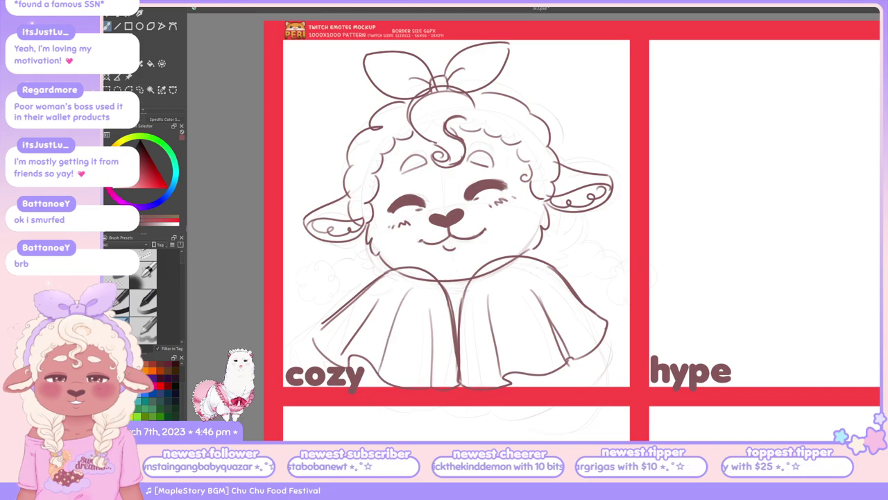
# Ink a long fold line down the cape's left half and a shorter fold in its right half
pyautogui.hotkey('ctrl', 'z')
pyautogui.moveTo(411, 297)
pyautogui.mouseDown()
pyautogui.moveTo(393, 378)
pyautogui.moveTo(404, 314)
pyautogui.mouseUp()
pyautogui.hotkey('ctrl', 'z')
pyautogui.moveTo(404, 368); pyautogui.dragTo(406, 309)
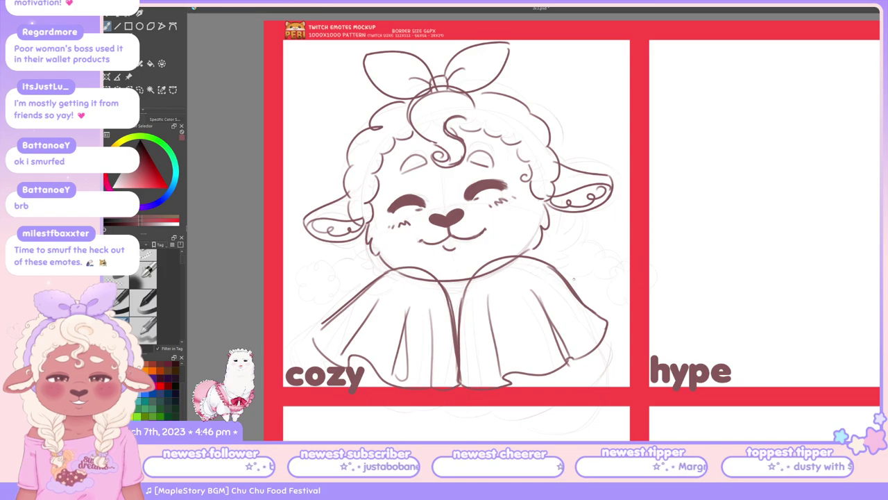
pyautogui.moveTo(497, 300); pyautogui.dragTo(504, 336)
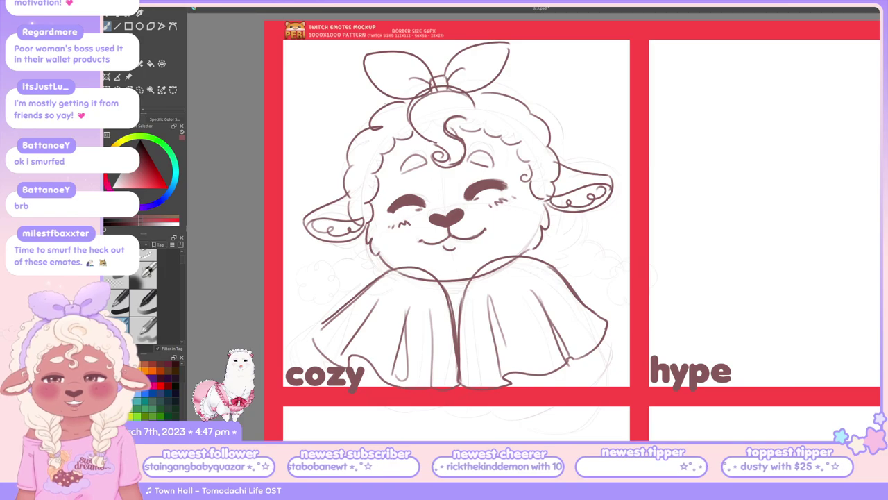
# Try to re-ink the outline of the hair curl at the head's upper left
pyautogui.hotkey('ctrl', 'z')
pyautogui.moveTo(381, 103); pyautogui.dragTo(361, 127)
pyautogui.hotkey('ctrl', 'z')
pyautogui.hotkey('ctrl', 'z')
pyautogui.hotkey('ctrl', 'z')
pyautogui.hotkey('ctrl', 'z')
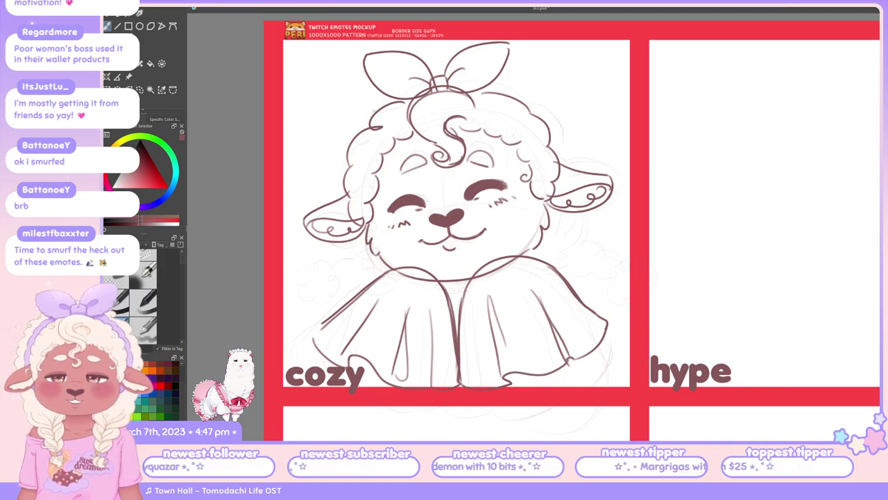
pyautogui.moveTo(382, 100); pyautogui.dragTo(364, 129)
pyautogui.hotkey('ctrl', 'z')
pyautogui.hotkey('ctrl', 'z')
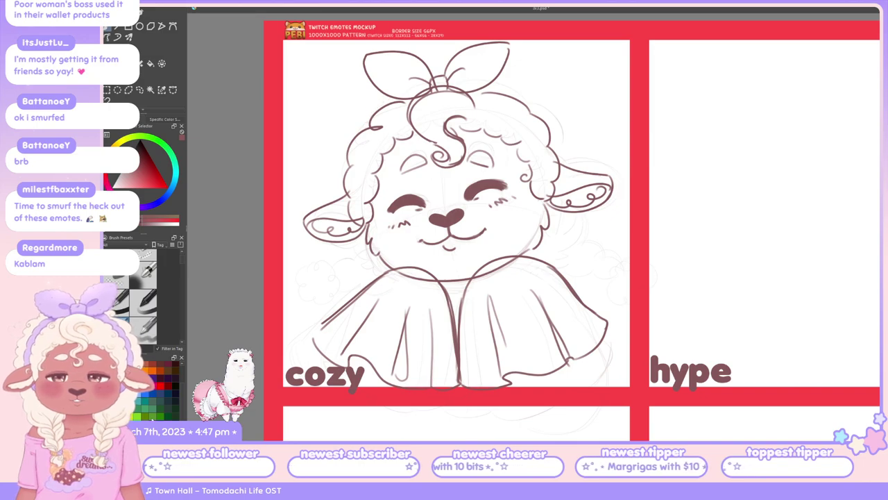
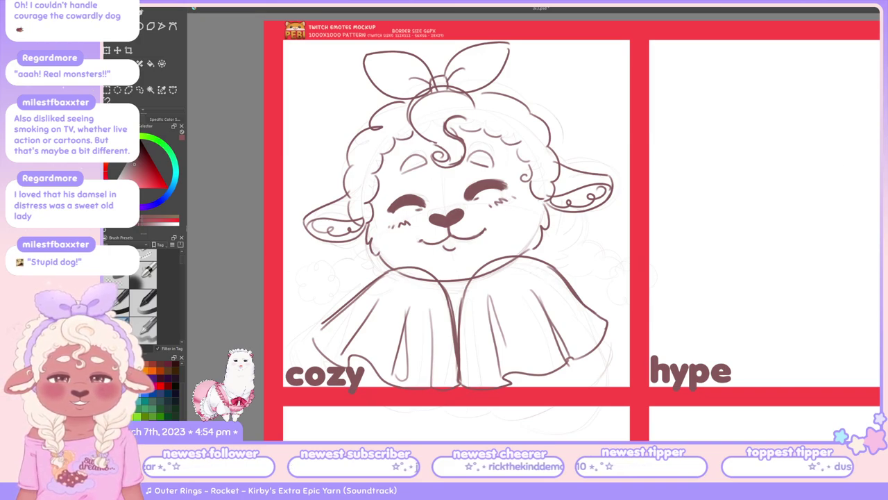
# Remove and restore the head bow's outline strokes to compare the drawing with and without them
pyautogui.hotkey('ctrl', 'z')
pyautogui.hotkey('ctrl', 'y')
pyautogui.hotkey('ctrl', 'z')
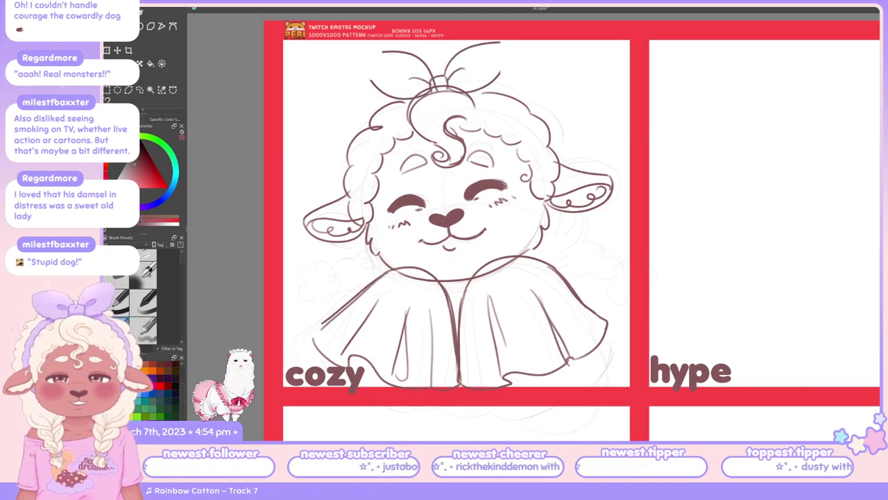
pyautogui.hotkey('ctrl', 'y')
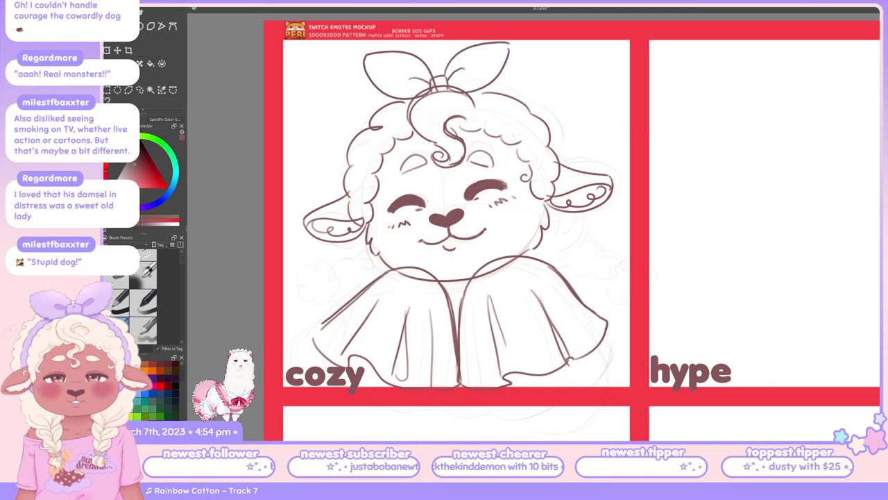
# Try to re-ink the cape's center edge and the sloping outer shoulder line of its left half
pyautogui.moveTo(468, 281); pyautogui.dragTo(458, 342)
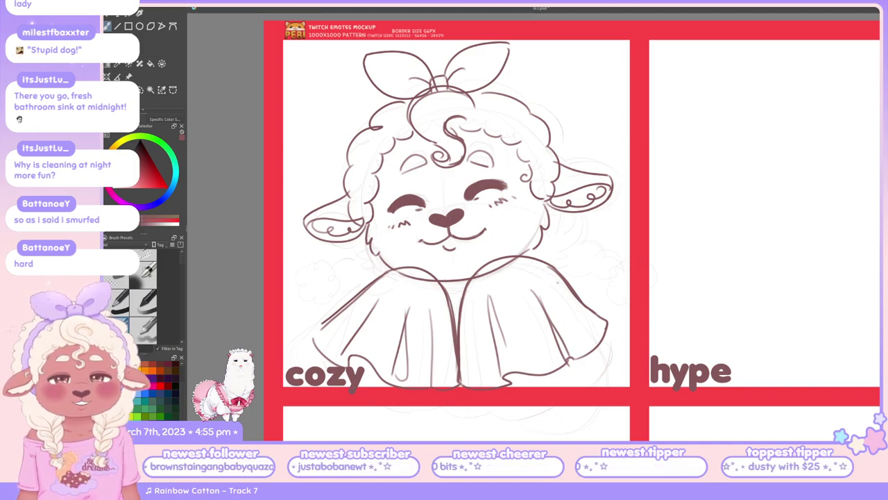
pyautogui.moveTo(394, 270)
pyautogui.mouseDown()
pyautogui.moveTo(294, 328)
pyautogui.moveTo(321, 323)
pyautogui.mouseUp()
pyautogui.hotkey('ctrl', 'z')
pyautogui.hotkey('ctrl', 'z')
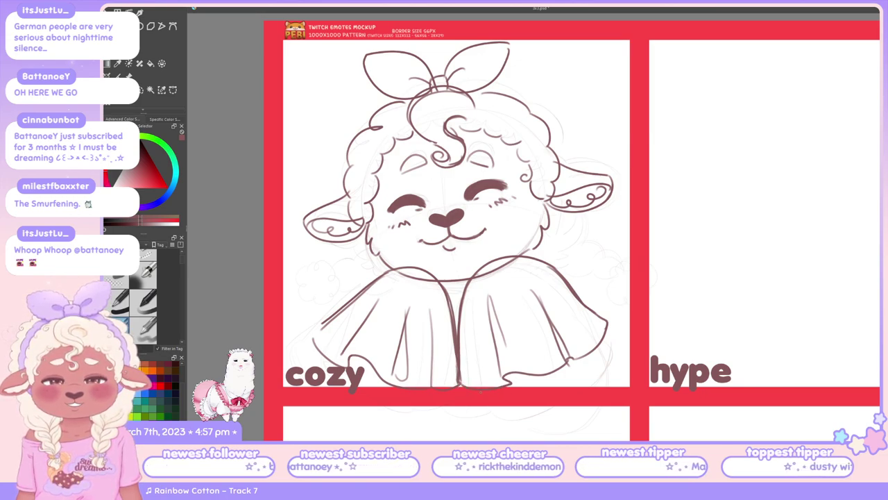
# Thicken the wavy hem and lower outer edge of the cape's right half
pyautogui.moveTo(501, 383)
pyautogui.mouseDown()
pyautogui.moveTo(556, 368)
pyautogui.moveTo(512, 370)
pyautogui.moveTo(569, 354)
pyautogui.mouseUp()
pyautogui.hotkey('ctrl', 'z')
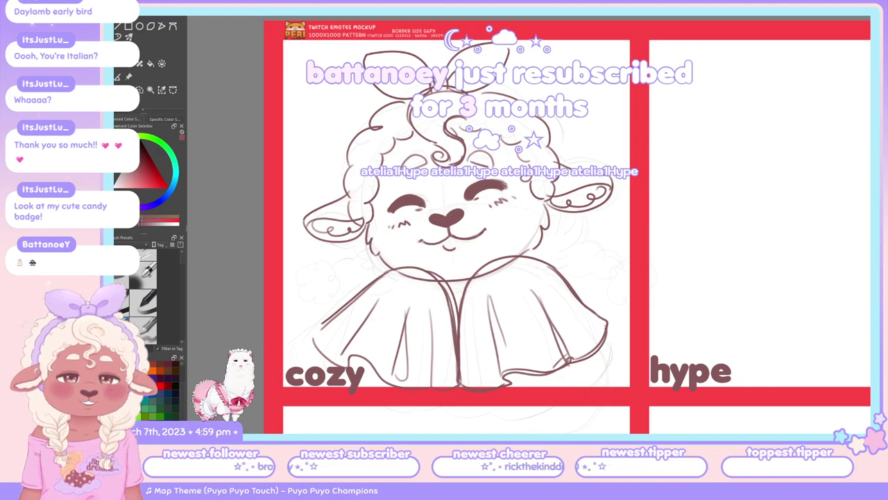
pyautogui.press('super+Up')
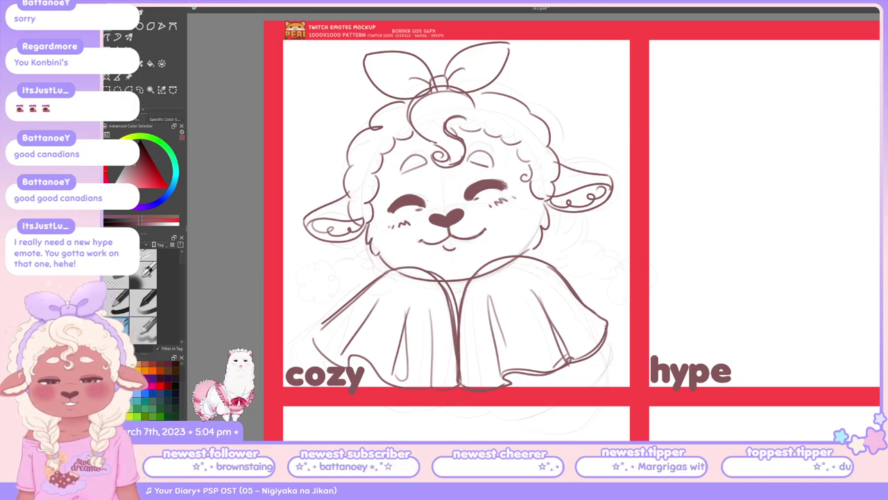
# Ink a small scalloped, cloud-shaped puff on each side of the head, below the ears and beside the cape's shoulders
pyautogui.scroll(-2, 393, 297)
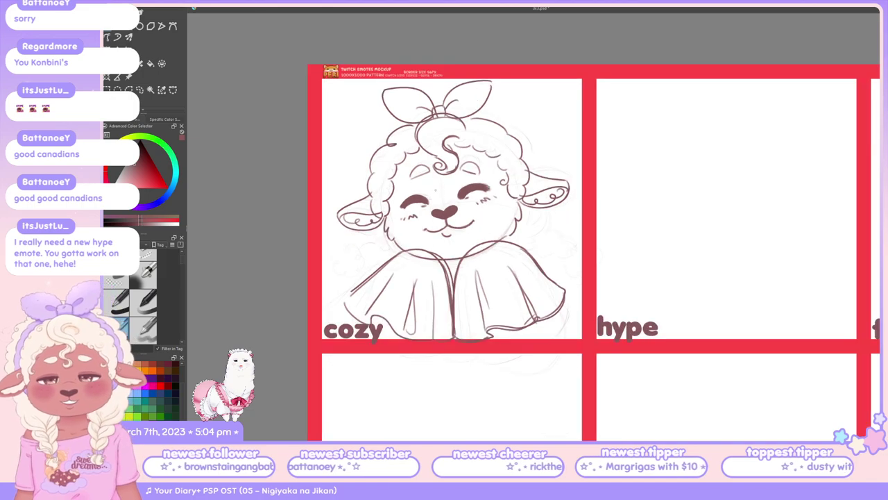
pyautogui.scroll(2, 489, 224)
pyautogui.scroll(-1, 488, 225)
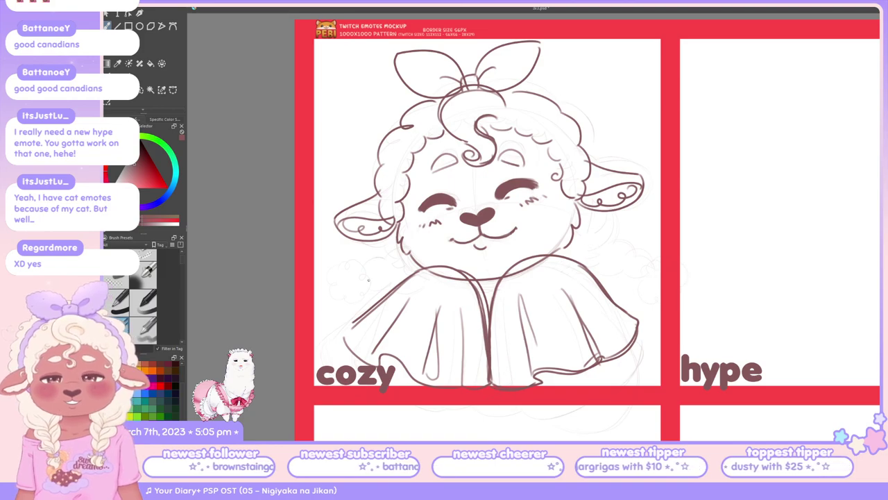
pyautogui.moveTo(343, 257)
pyautogui.mouseDown()
pyautogui.moveTo(332, 266)
pyautogui.moveTo(349, 285)
pyautogui.moveTo(344, 253)
pyautogui.moveTo(347, 291)
pyautogui.moveTo(357, 297)
pyautogui.moveTo(325, 263)
pyautogui.moveTo(362, 301)
pyautogui.mouseUp()
pyautogui.hotkey('ctrl', 'z')
pyautogui.hotkey('ctrl', 'z')
pyautogui.moveTo(371, 264)
pyautogui.mouseDown()
pyautogui.moveTo(336, 283)
pyautogui.moveTo(339, 295)
pyautogui.moveTo(361, 295)
pyautogui.moveTo(371, 281)
pyautogui.moveTo(354, 263)
pyautogui.moveTo(355, 300)
pyautogui.mouseUp()
pyautogui.hotkey('ctrl', 'z')
pyautogui.hotkey('ctrl', 'z')
pyautogui.hotkey('ctrl', 'z')
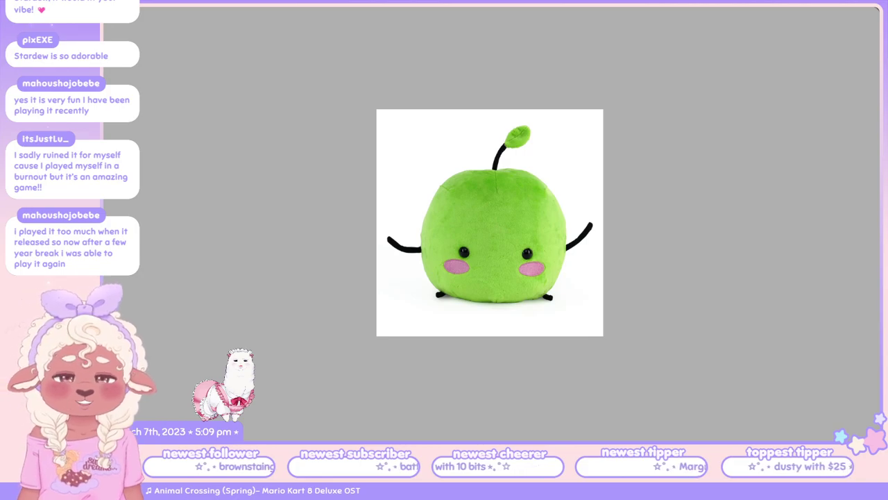
# Return to the cozy emote and shift the selected left puff slightly down and toward the face
pyautogui.press('Escape')
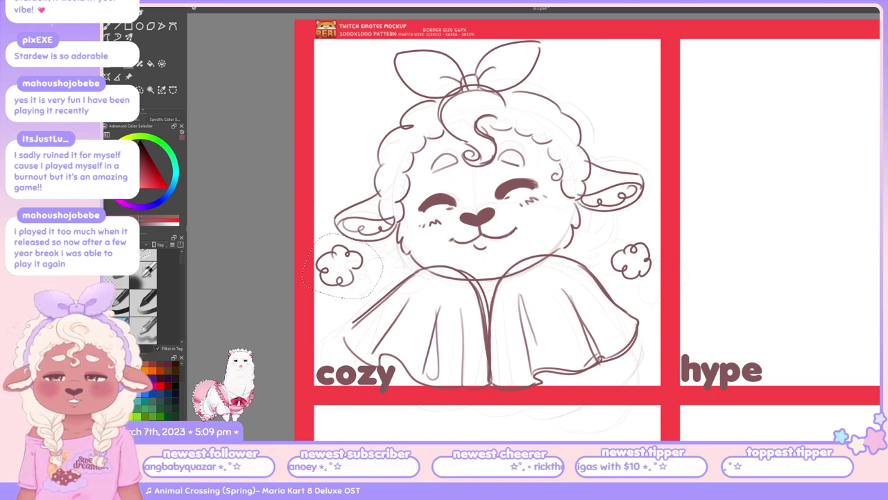
pyautogui.press('t')
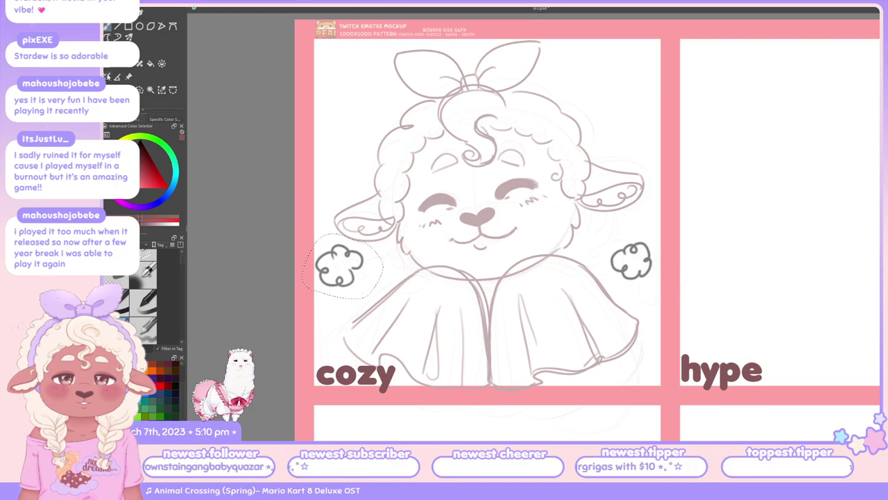
pyautogui.click(109, 77)
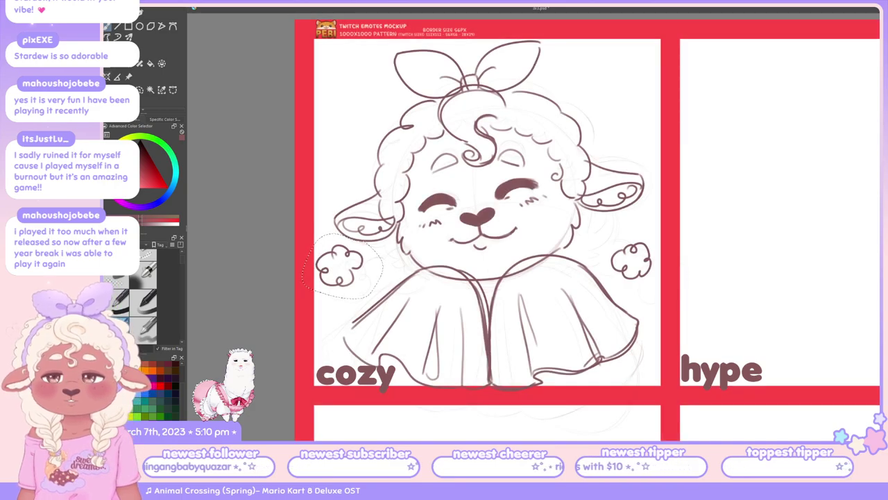
pyautogui.moveTo(338, 265); pyautogui.dragTo(347, 285)
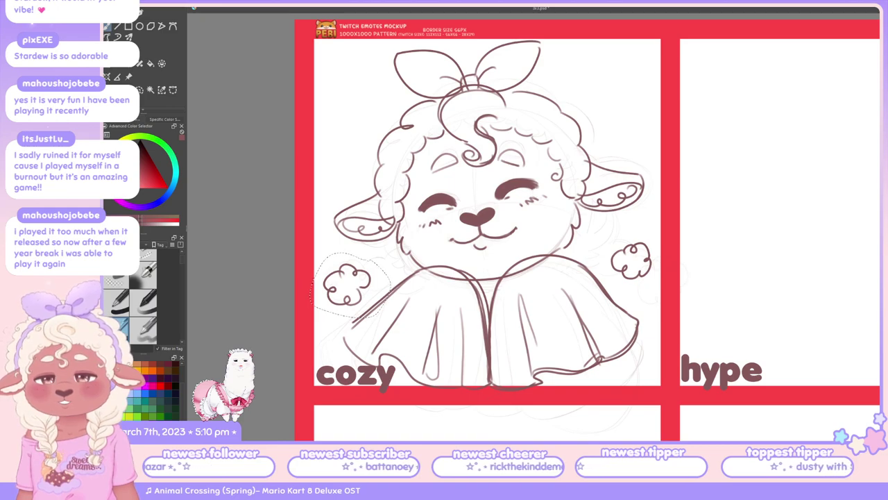
pyautogui.hotkey('ctrl', 't')
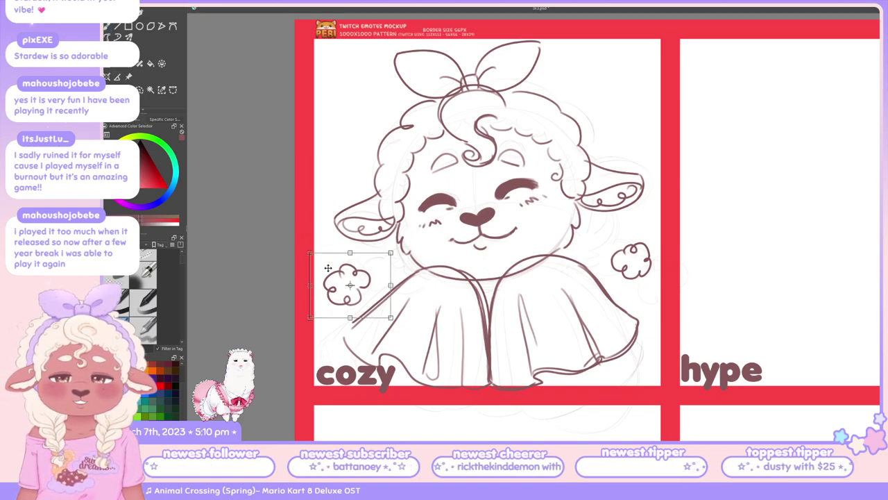
pyautogui.moveTo(360, 291); pyautogui.dragTo(357, 275)
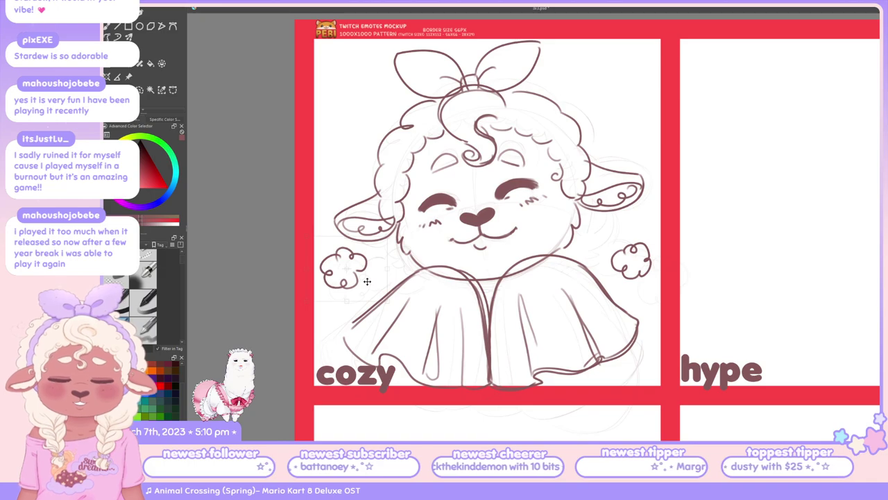
pyautogui.press('Return')
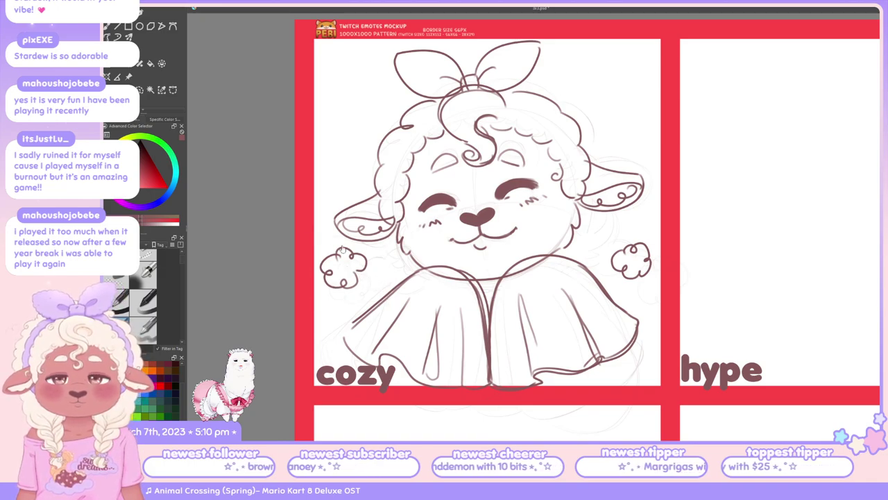
# Select the right puff with a freehand outline and move it slightly up toward the ear
pyautogui.click(141, 90)
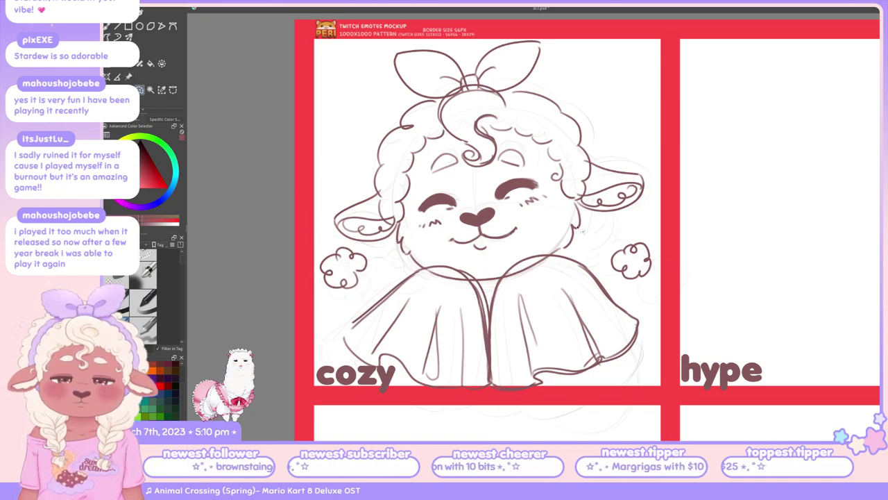
pyautogui.moveTo(604, 238)
pyautogui.mouseDown()
pyautogui.moveTo(601, 281)
pyautogui.moveTo(659, 277)
pyautogui.moveTo(624, 235)
pyautogui.mouseUp()
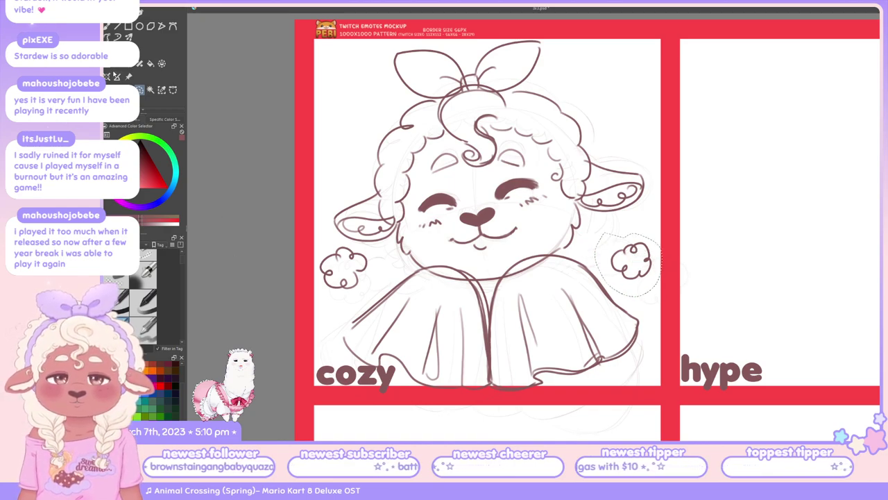
pyautogui.hotkey('ctrl', 't')
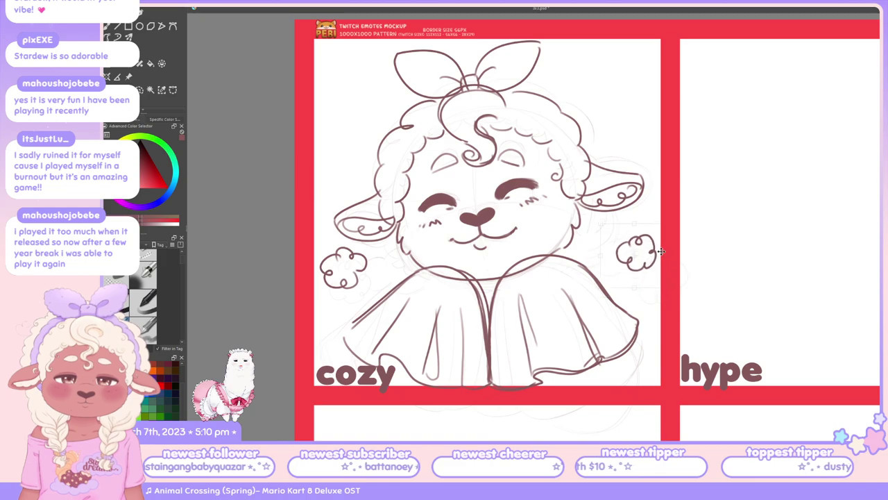
pyautogui.moveTo(654, 263); pyautogui.dragTo(659, 247)
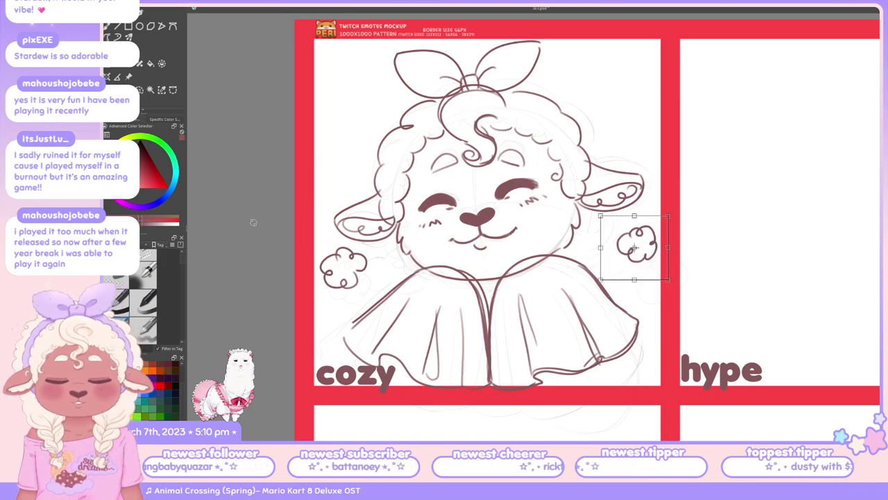
pyautogui.press('Return')
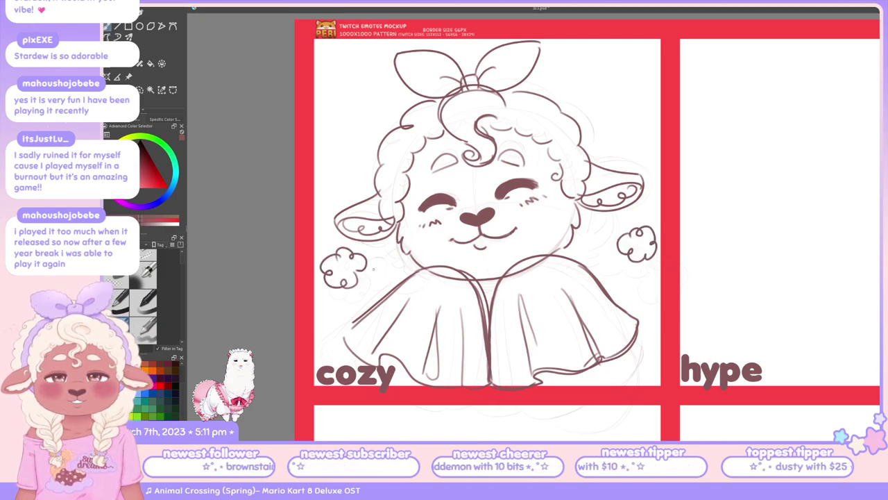
# Ink the bumpy, fluffy contour linking the left puff to the sheep's cheek and the cape's shoulder
pyautogui.moveTo(361, 288); pyautogui.dragTo(389, 284)
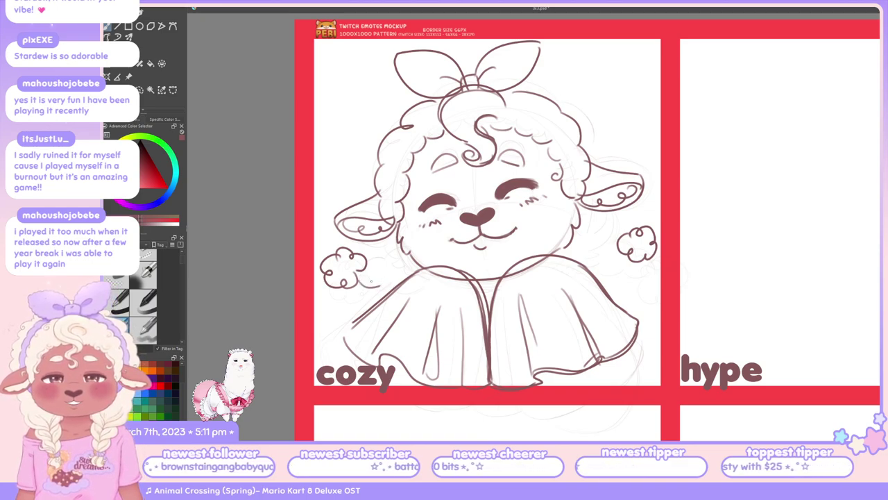
pyautogui.moveTo(357, 287)
pyautogui.mouseDown()
pyautogui.moveTo(380, 282)
pyautogui.moveTo(387, 256)
pyautogui.moveTo(412, 287)
pyautogui.mouseUp()
pyautogui.hotkey('ctrl', 'z')
pyautogui.hotkey('ctrl', 'z')
pyautogui.hotkey('ctrl', 'z')
pyautogui.moveTo(389, 258); pyautogui.dragTo(415, 247)
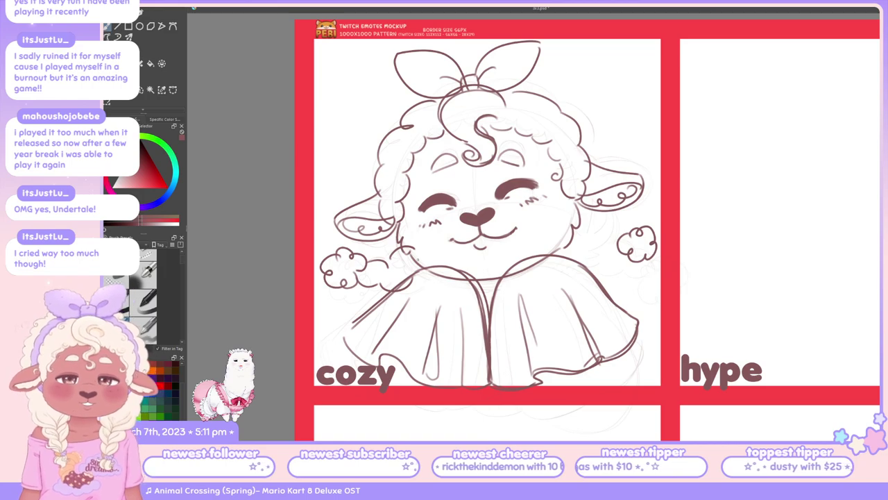
pyautogui.hotkey('ctrl', 'z')
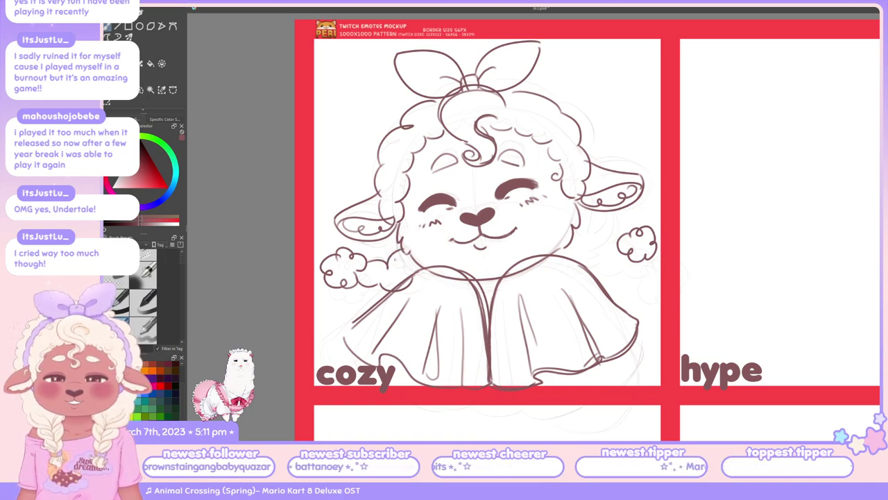
pyautogui.hotkey('ctrl', 'z')
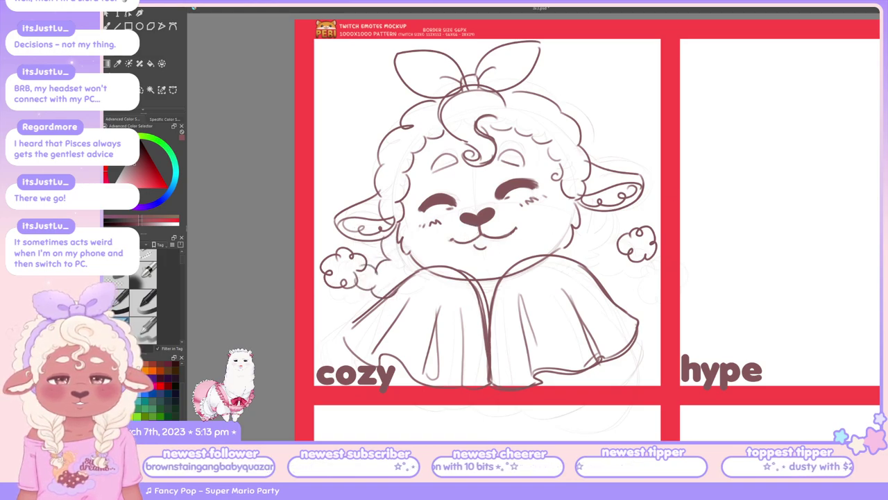
# Move both puffs and the fluffy contour beside the left one slightly upward together
pyautogui.moveTo(521, 256); pyautogui.dragTo(508, 241)
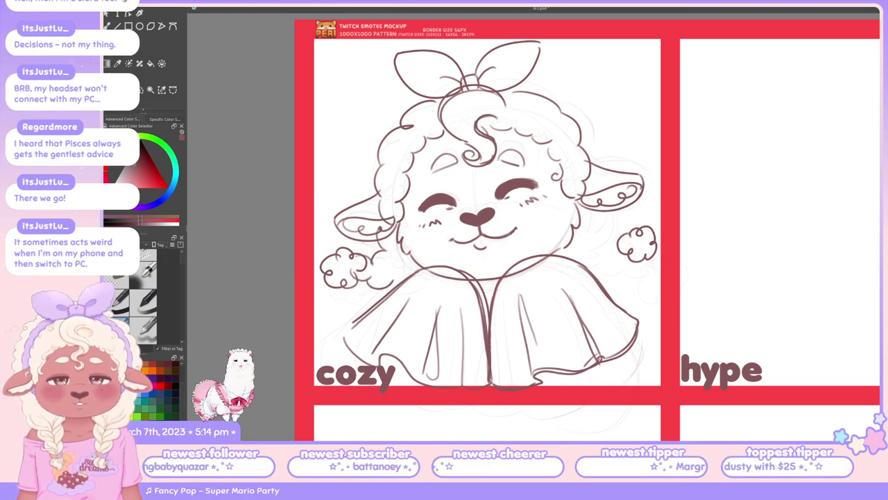
pyautogui.moveTo(318, 223); pyautogui.dragTo(657, 287)
pyautogui.moveTo(427, 275); pyautogui.dragTo(426, 268)
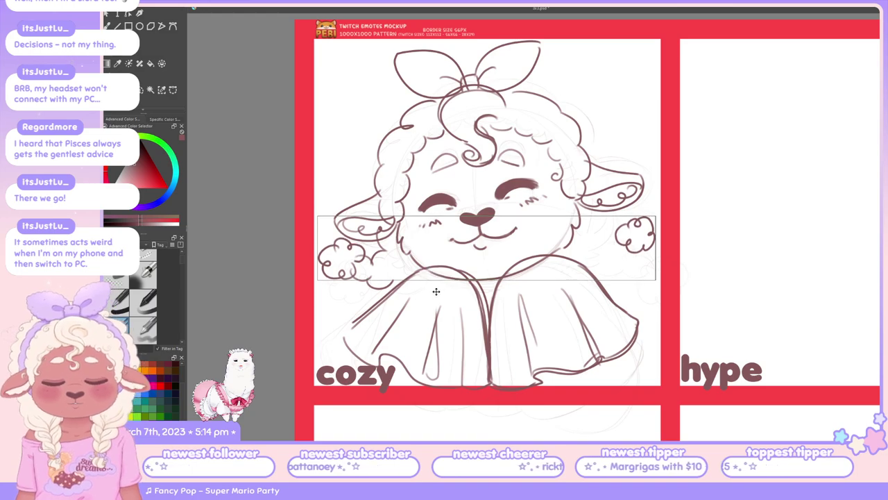
pyautogui.hotkey('ctrl', 'shift', 'a')
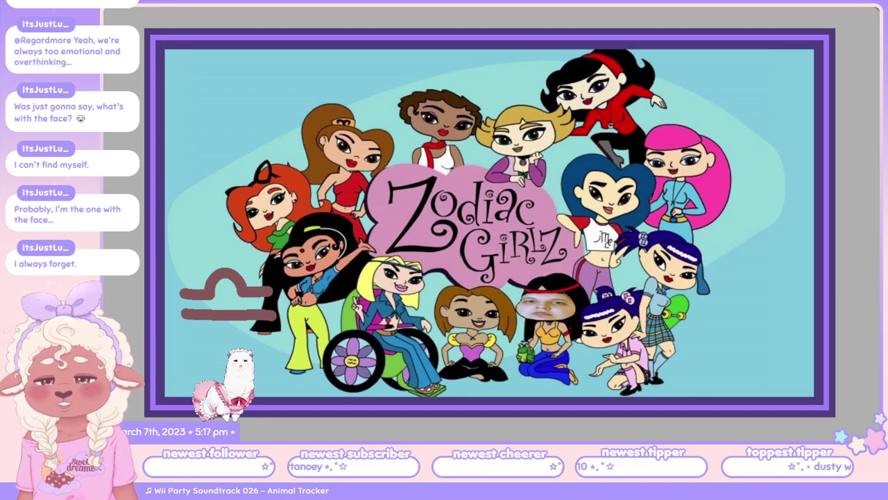
# Draw a Pisces symbol on the Zodiac Girlz picture and undo all the zodiac doodles on it
pyautogui.moveTo(258, 86); pyautogui.dragTo(255, 158)
pyautogui.moveTo(316, 83); pyautogui.dragTo(305, 160)
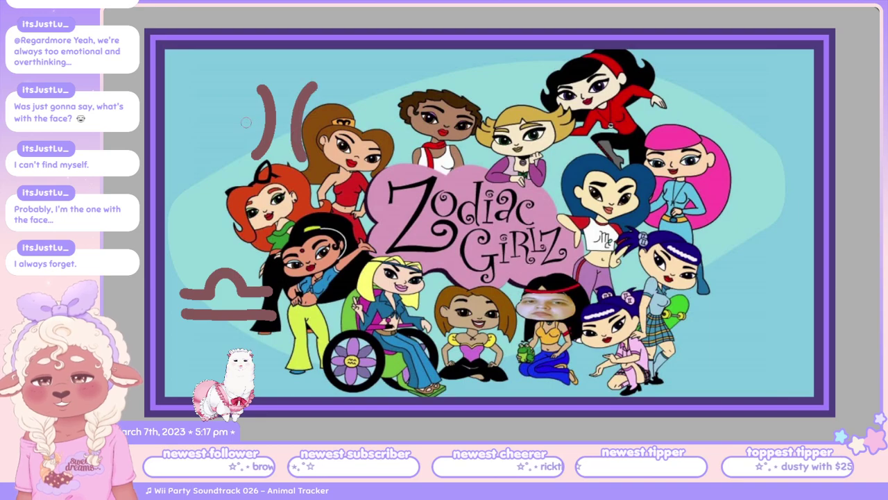
pyautogui.moveTo(246, 122); pyautogui.dragTo(333, 119)
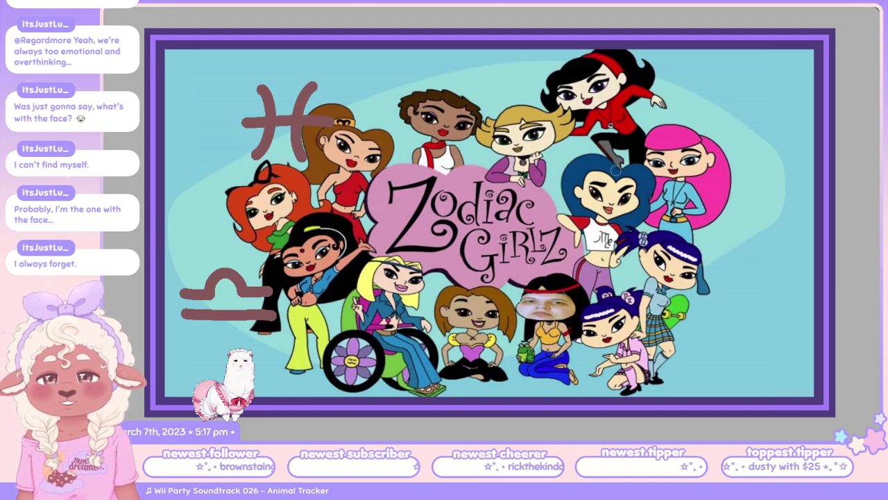
pyautogui.hotkey('ctrl', 'z')
pyautogui.hotkey('ctrl', 'z')
pyautogui.hotkey('ctrl', 'z')
pyautogui.hotkey('ctrl', 'z')
pyautogui.hotkey('ctrl', 'z')
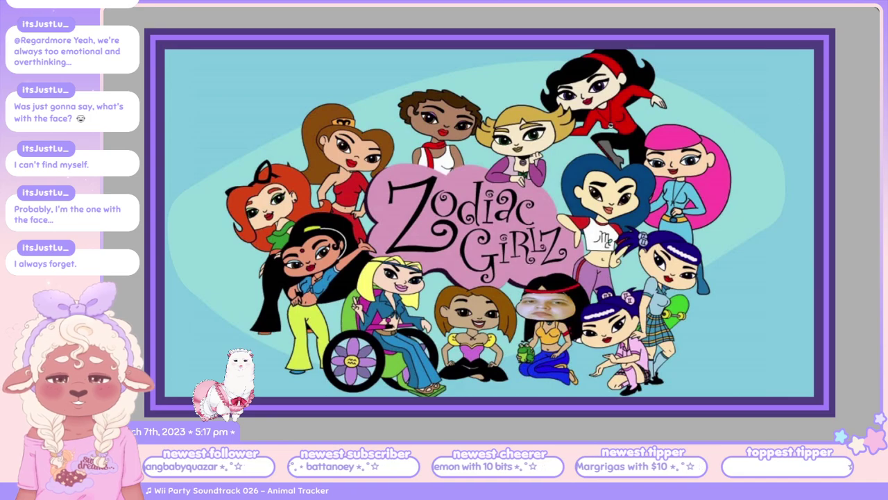
# Examine the Zodiac Girlz picture up close and switch back to the cozy emote drawing
pyautogui.scroll(-3, 659, 223)
pyautogui.scroll(8, 660, 222)
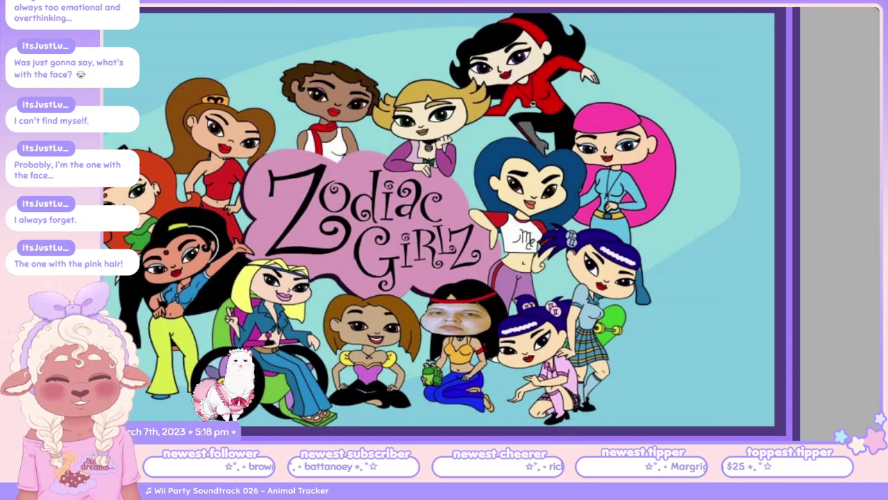
pyautogui.press('Right')
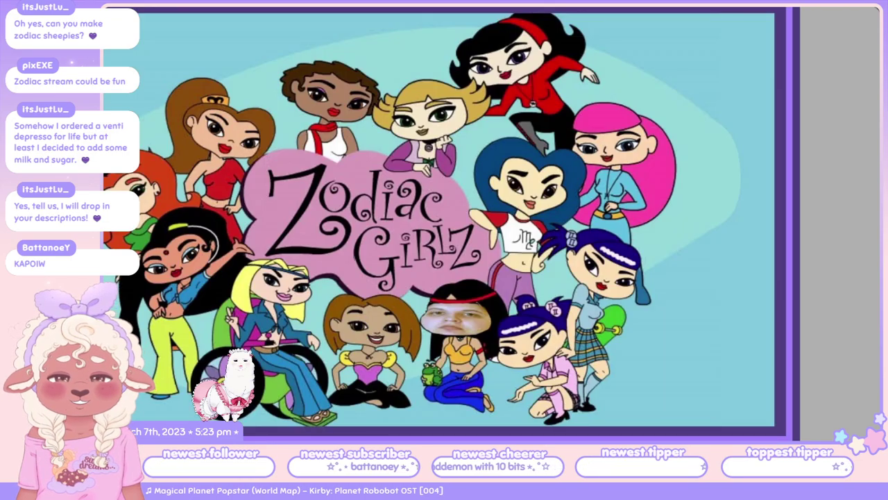
pyautogui.hotkey('alt', 'Tab')
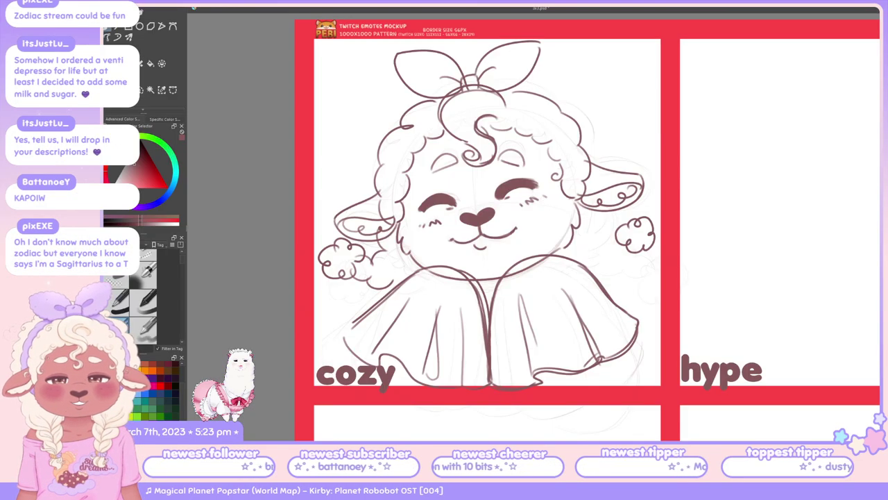
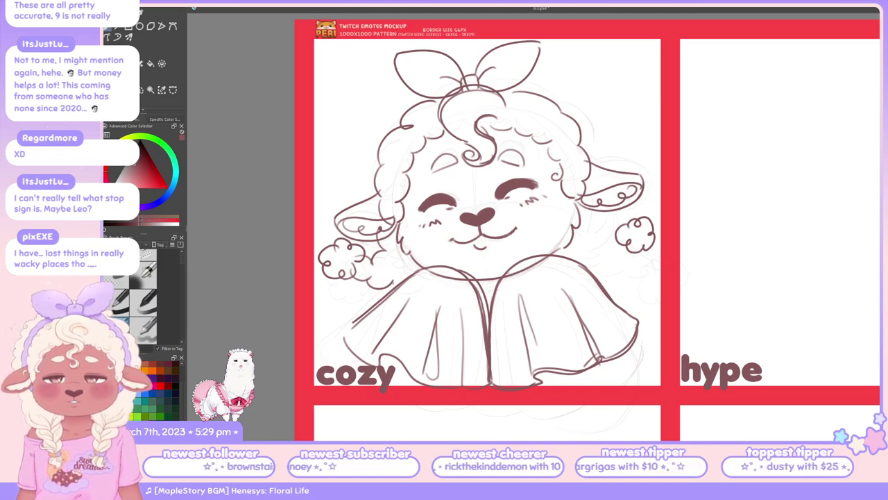
# Ink the short curve that carries the left fluffy contour across the cape's shoulder
pyautogui.moveTo(390, 286)
pyautogui.mouseDown()
pyautogui.moveTo(432, 269)
pyautogui.moveTo(395, 281)
pyautogui.moveTo(426, 272)
pyautogui.moveTo(421, 284)
pyautogui.mouseUp()
pyautogui.hotkey('ctrl', 'z')
pyautogui.hotkey('ctrl', 'z')
pyautogui.hotkey('ctrl', 'z')
pyautogui.hotkey('ctrl', 'z')
pyautogui.hotkey('ctrl', 'z')
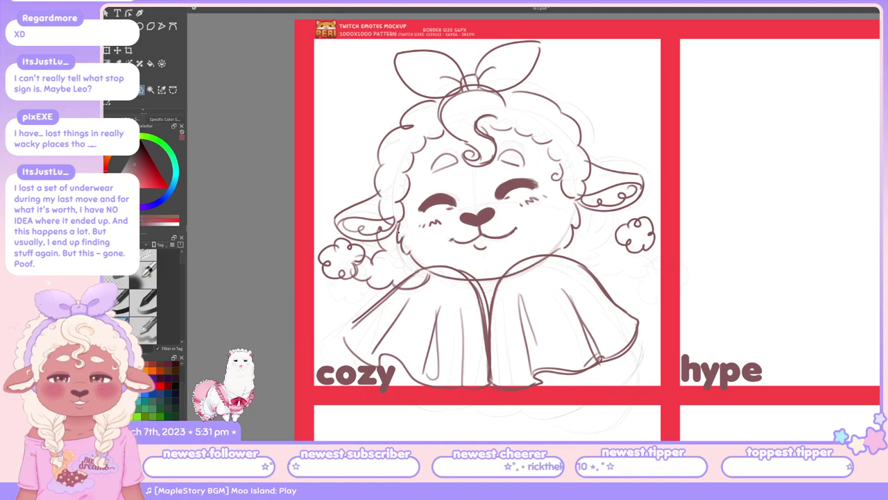
# Try to rotate the left puff together with its fluffy contour and shoulder curve, then restore them and clear the selection
pyautogui.moveTo(406, 227)
pyautogui.mouseDown()
pyautogui.moveTo(303, 285)
pyautogui.moveTo(389, 312)
pyautogui.moveTo(444, 281)
pyautogui.moveTo(406, 226)
pyautogui.mouseUp()
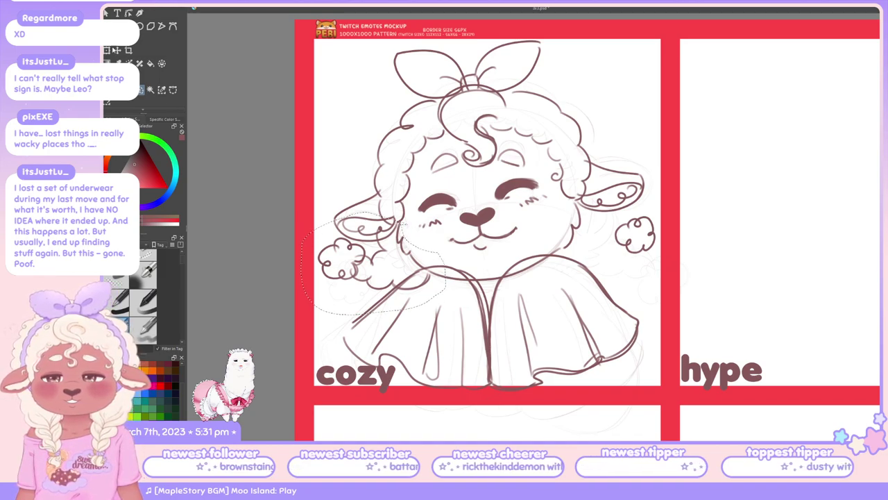
pyautogui.hotkey('ctrl', 't')
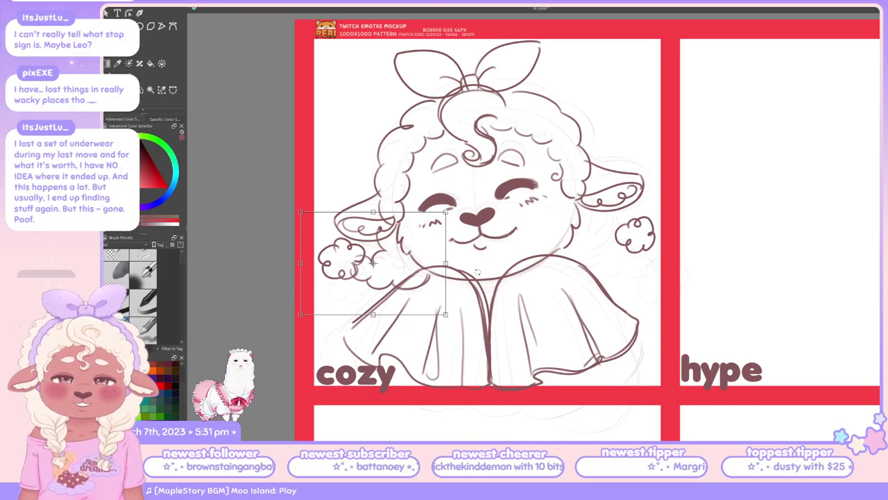
pyautogui.moveTo(478, 272); pyautogui.dragTo(467, 238)
pyautogui.press('Return')
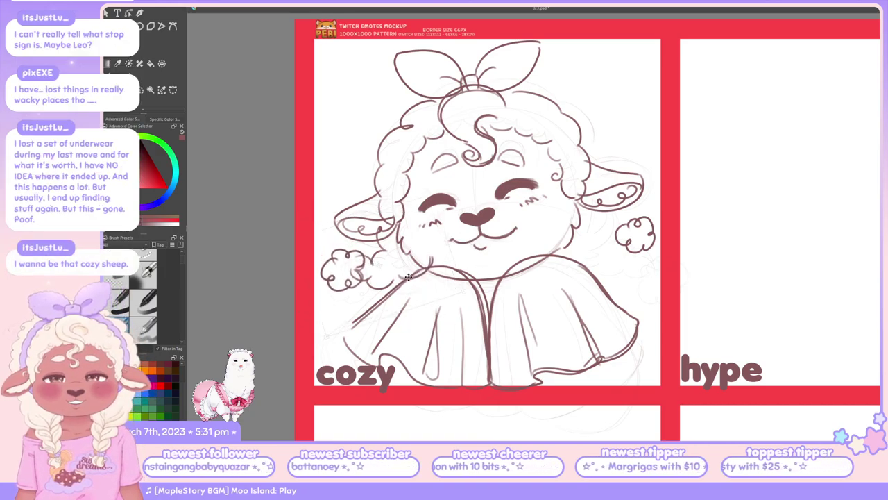
pyautogui.hotkey('ctrl', 't')
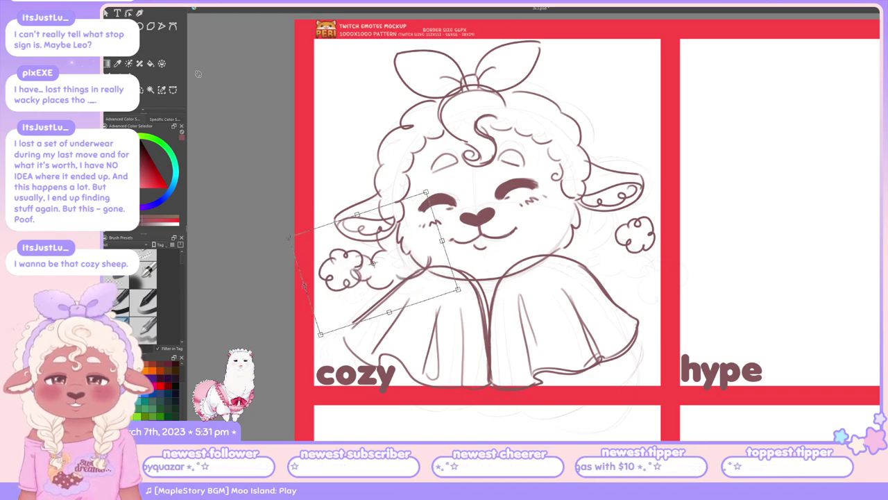
pyautogui.press('Escape')
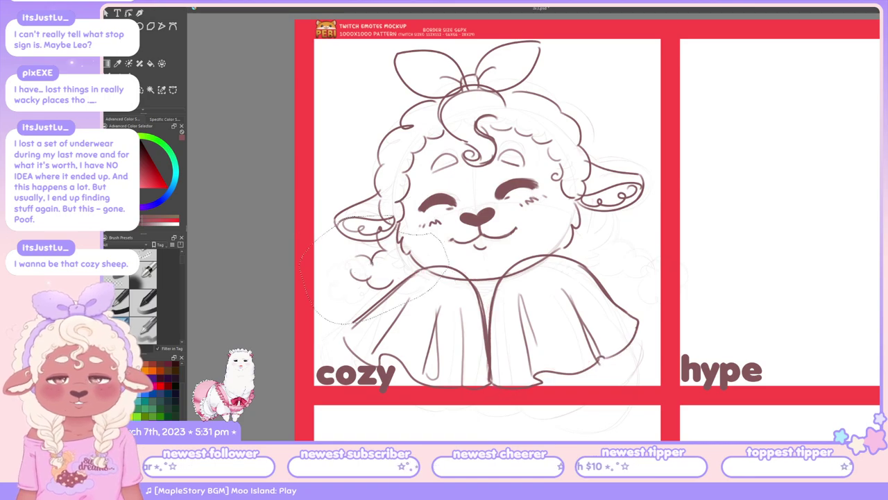
pyautogui.hotkey('ctrl', 'shift', 'a')
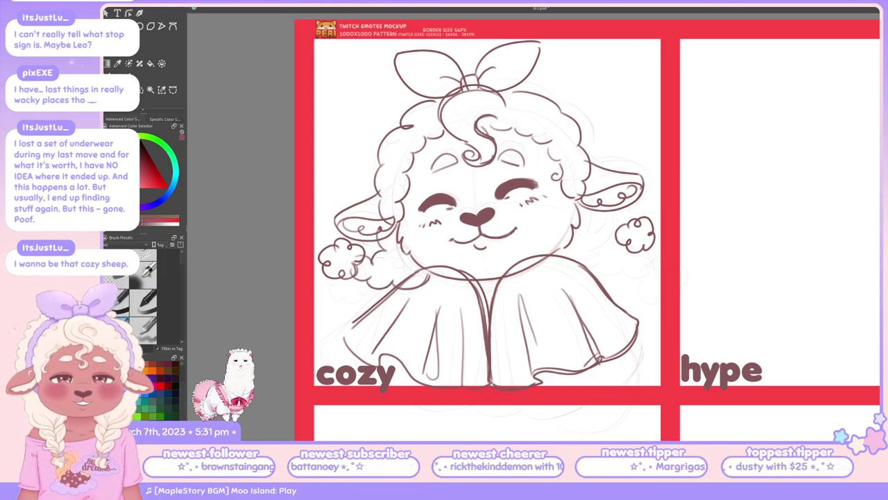
# Compare the drawing with and without the left puff, its fluffy contour and the shoulder curve
pyautogui.hotkey('ctrl', 'z')
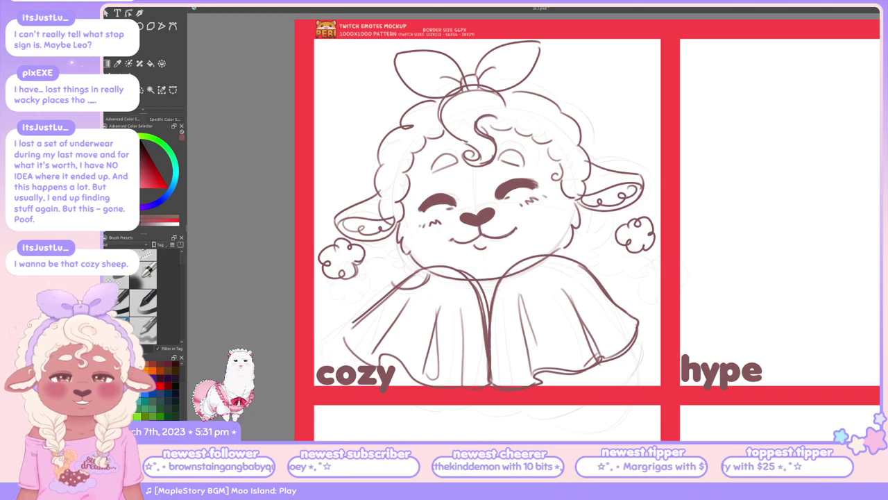
pyautogui.hotkey('ctrl', 'y')
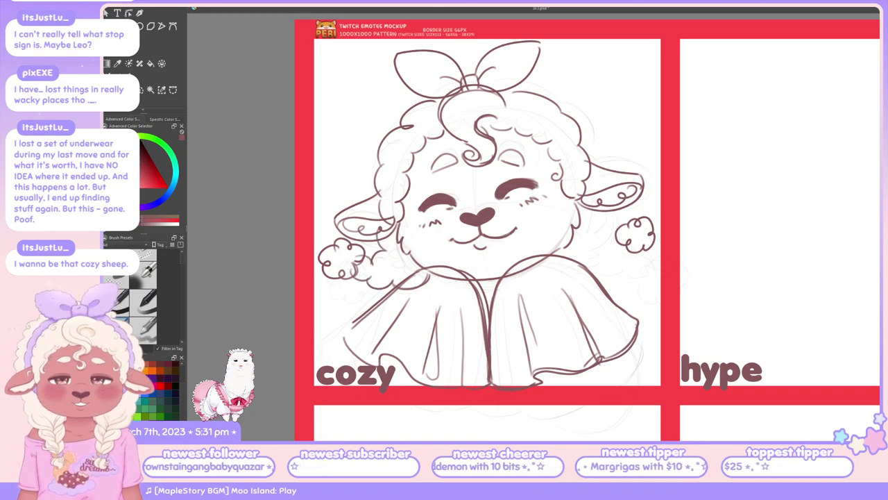
pyautogui.hotkey('ctrl', 'z')
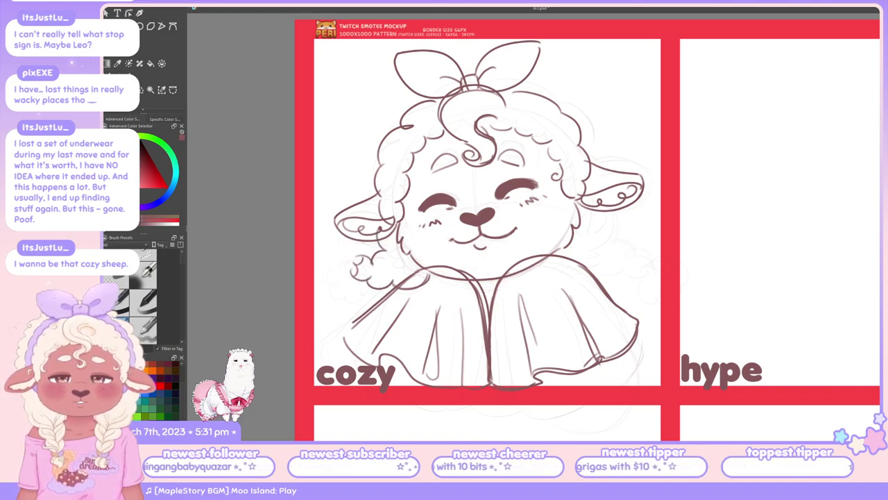
pyautogui.hotkey('ctrl', 'y')
pyautogui.hotkey('ctrl', 'z')
pyautogui.hotkey('ctrl', 'y')
pyautogui.hotkey('ctrl', 'z')
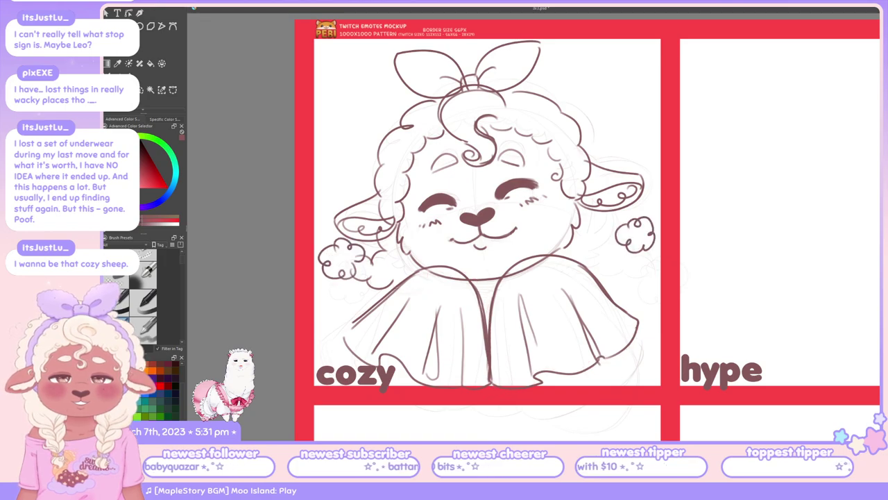
pyautogui.hotkey('ctrl', 'y')
pyautogui.hotkey('ctrl', 'z')
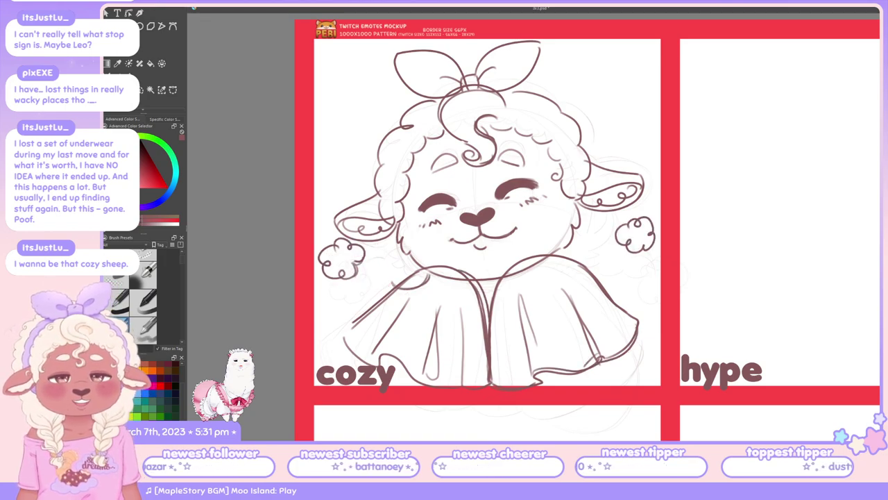
pyautogui.hotkey('ctrl', 'y')
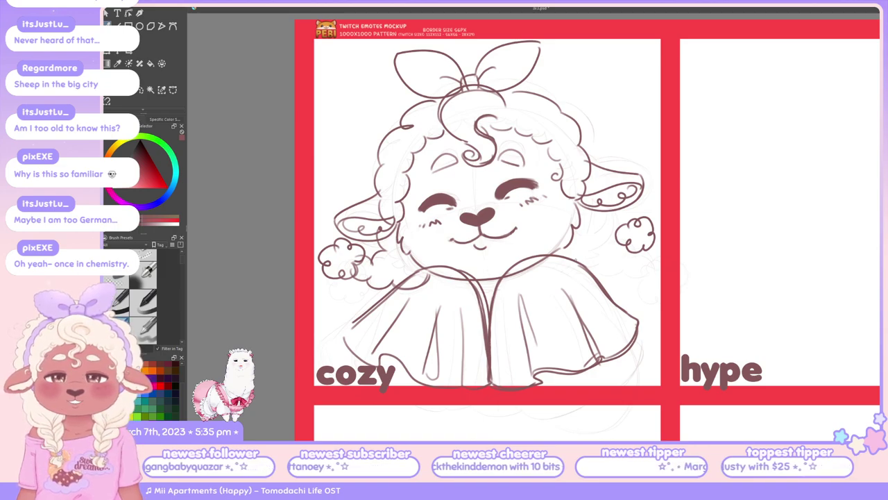
# Ink a curve across the cape's right shoulder, a fluffy stroke beside it and a strand below the right ear
pyautogui.moveTo(562, 263); pyautogui.dragTo(607, 273)
pyautogui.hotkey('ctrl', 'z')
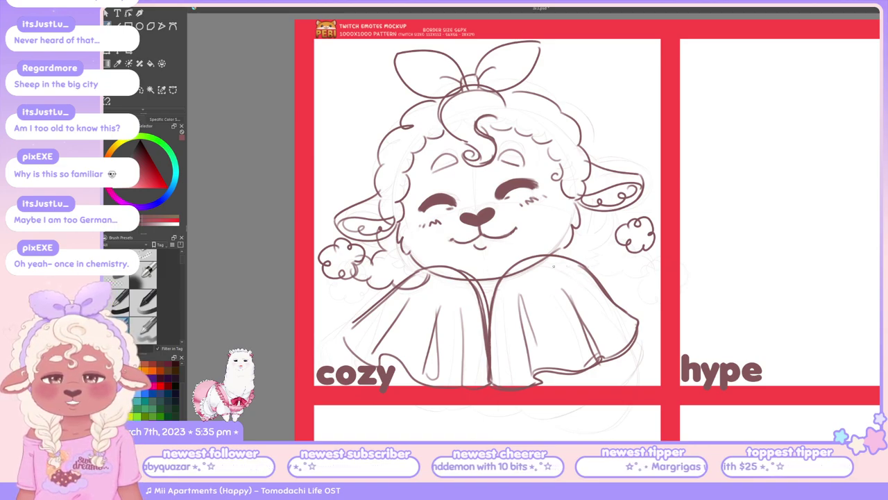
pyautogui.moveTo(548, 264)
pyautogui.mouseDown()
pyautogui.moveTo(597, 260)
pyautogui.moveTo(585, 264)
pyautogui.mouseUp()
pyautogui.hotkey('ctrl', 'z')
pyautogui.hotkey('ctrl', 'z')
pyautogui.hotkey('ctrl', 'z')
pyautogui.hotkey('ctrl', 'z')
pyautogui.hotkey('ctrl', 'z')
pyautogui.hotkey('ctrl', 'z')
pyautogui.hotkey('ctrl', 'z')
pyautogui.hotkey('ctrl', 'z')
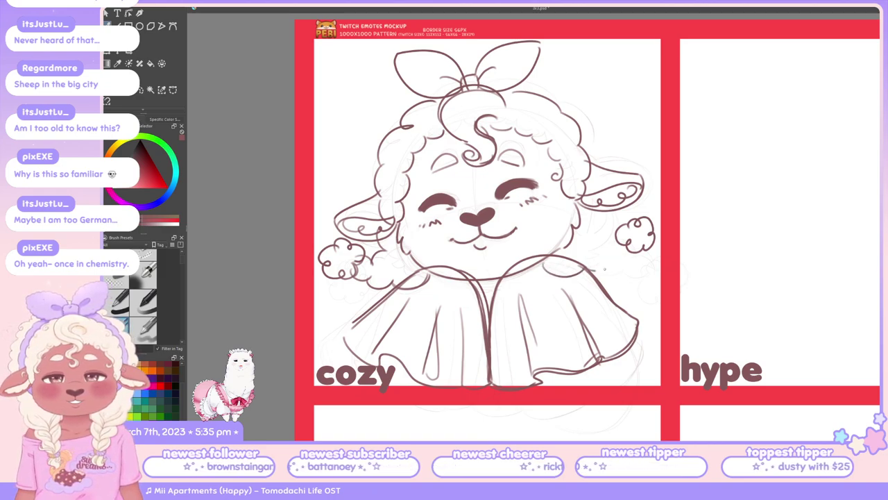
pyautogui.moveTo(594, 259); pyautogui.dragTo(612, 270)
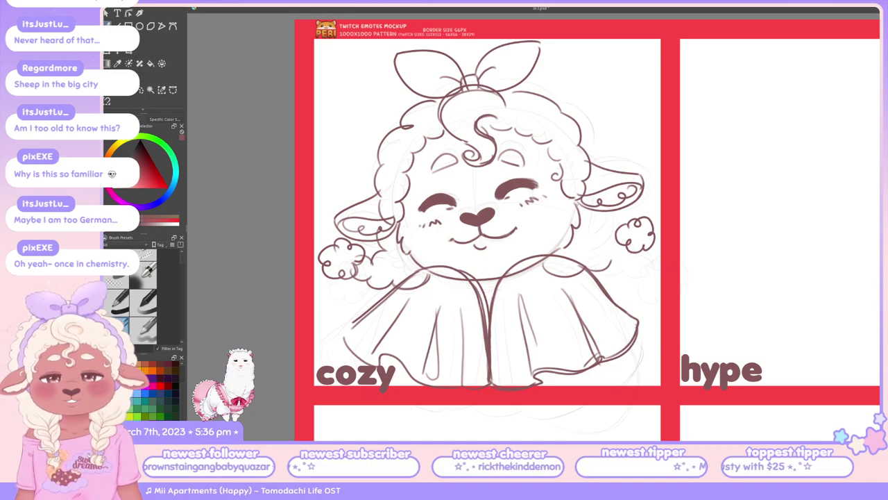
pyautogui.moveTo(585, 210); pyautogui.dragTo(588, 238)
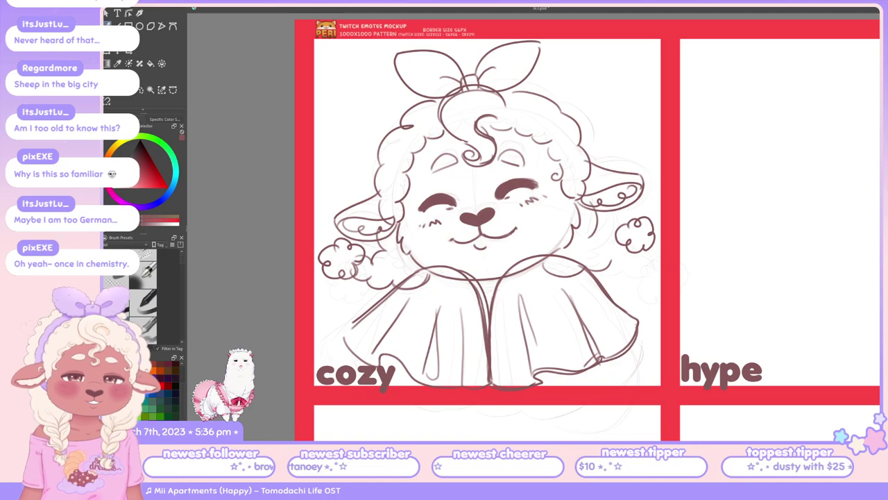
# Select the right puff with its shoulder strokes, shift them slightly outward and clear the selection
pyautogui.click(142, 90)
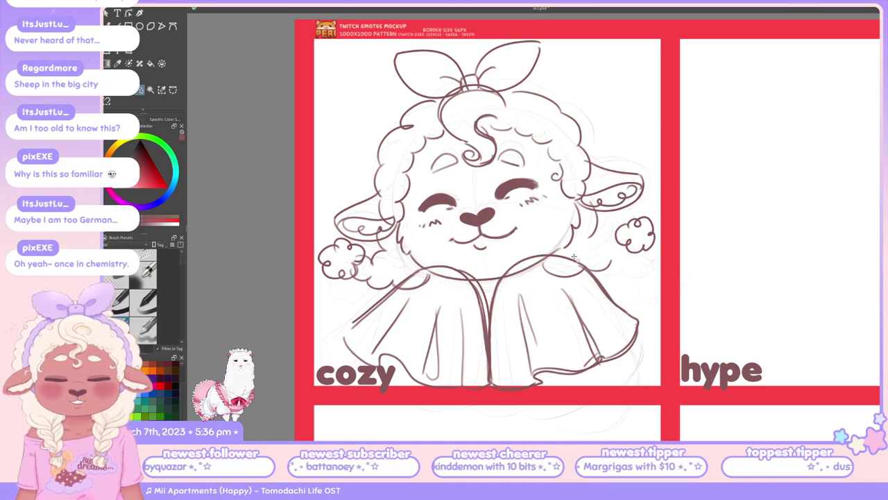
pyautogui.moveTo(574, 257); pyautogui.dragTo(530, 261)
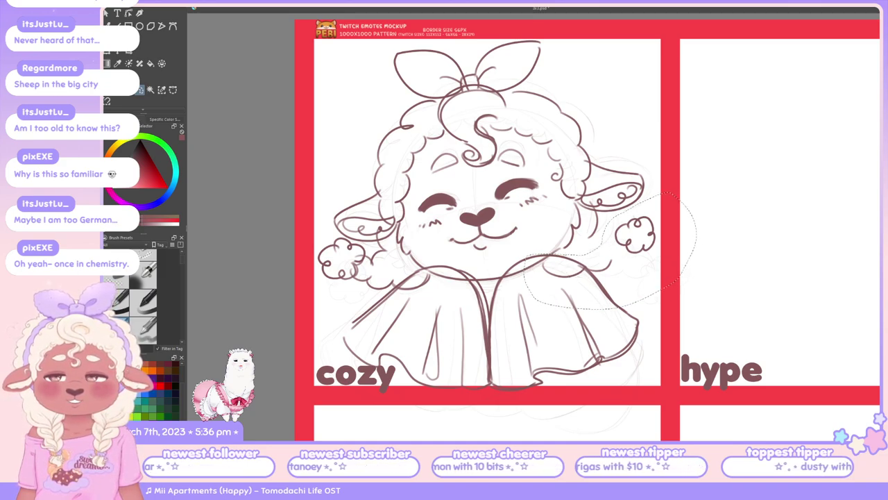
pyautogui.click(117, 52)
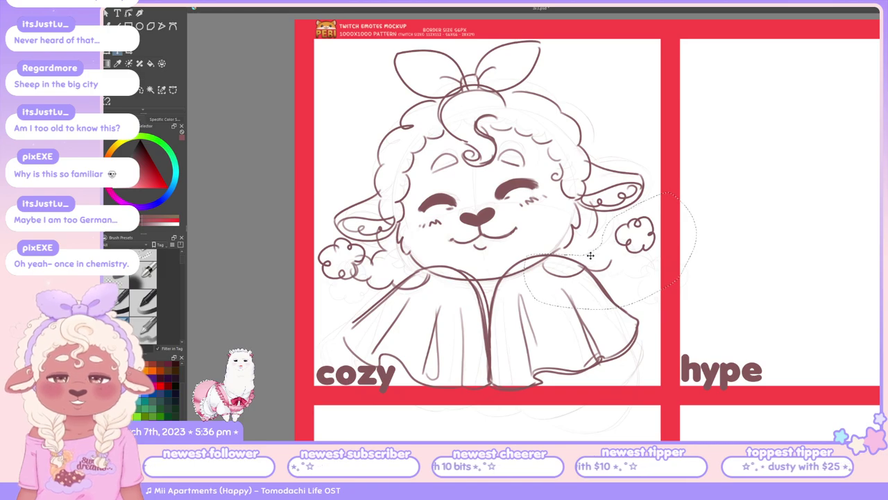
pyautogui.moveTo(589, 256)
pyautogui.mouseDown()
pyautogui.moveTo(603, 251)
pyautogui.moveTo(595, 253)
pyautogui.mouseUp()
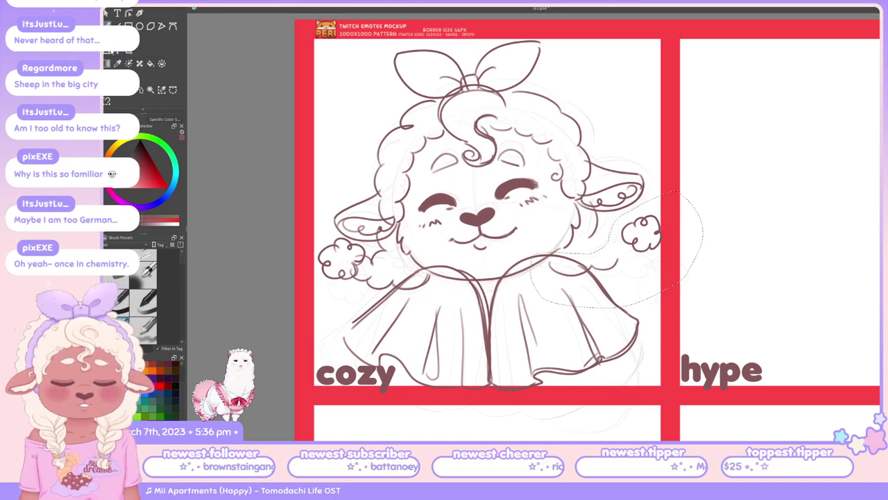
pyautogui.hotkey('ctrl', 'shift', 'a')
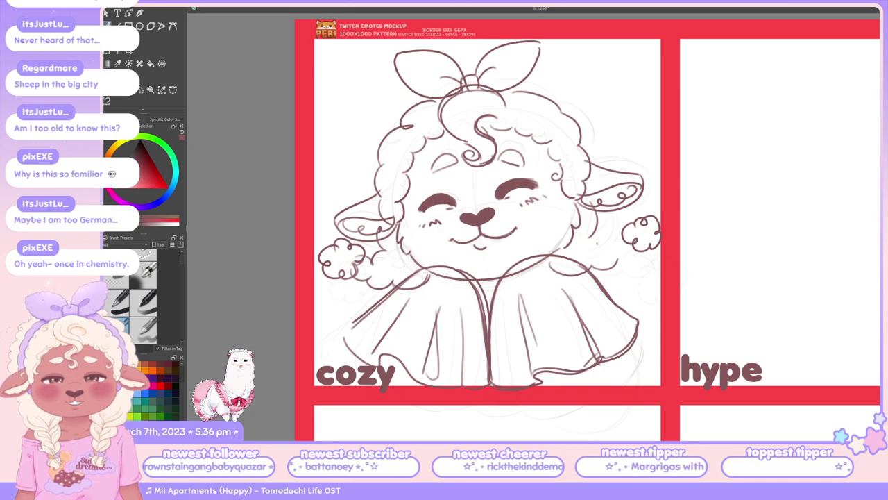
# Ink the bumpy contour joining the right puff to the shoulder and add another strand below the right ear
pyautogui.moveTo(597, 248)
pyautogui.mouseDown()
pyautogui.moveTo(619, 247)
pyautogui.moveTo(622, 238)
pyautogui.moveTo(637, 247)
pyautogui.moveTo(618, 243)
pyautogui.mouseUp()
pyautogui.hotkey('ctrl', 'z')
pyautogui.hotkey('ctrl', 'z')
pyautogui.hotkey('ctrl', 'z')
pyautogui.hotkey('ctrl', 'z')
pyautogui.moveTo(599, 253); pyautogui.dragTo(616, 241)
pyautogui.hotkey('ctrl', 'z')
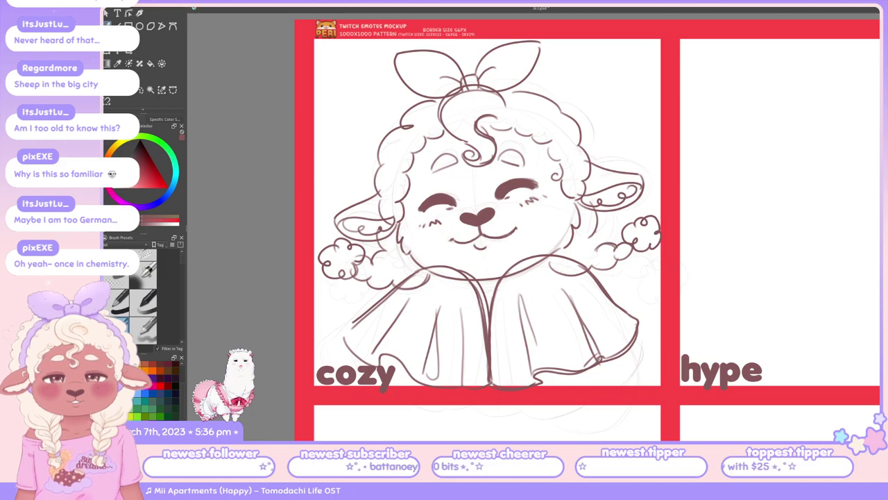
pyautogui.moveTo(600, 209)
pyautogui.mouseDown()
pyautogui.moveTo(592, 241)
pyautogui.moveTo(589, 235)
pyautogui.mouseUp()
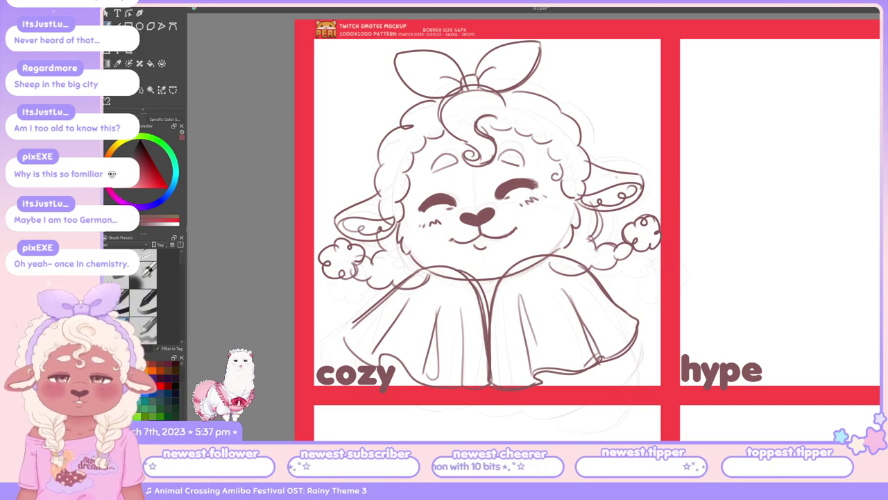
pyautogui.scroll(-3, 587, 231)
pyautogui.scroll(3, 587, 231)
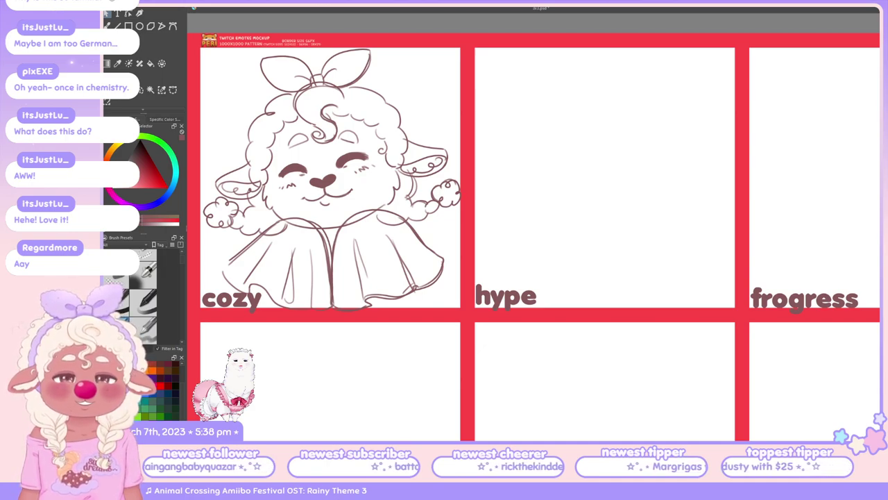
pyautogui.hotkey('ctrl', 't')
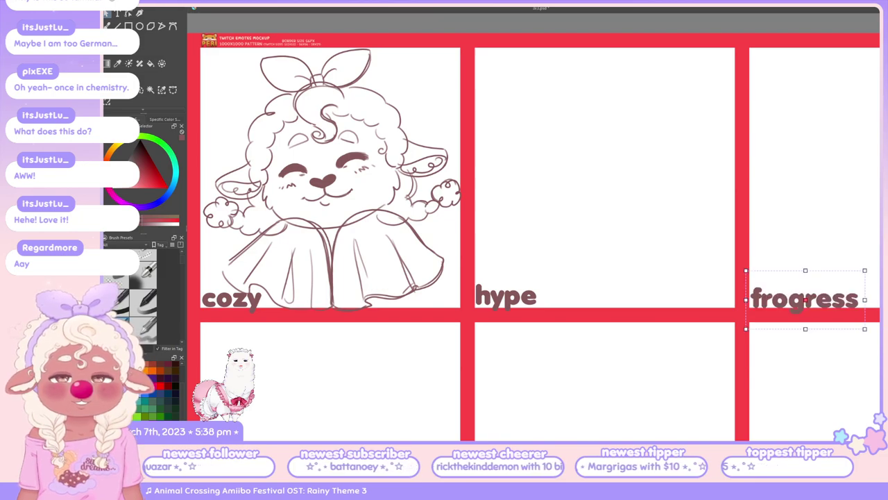
pyautogui.press('Return')
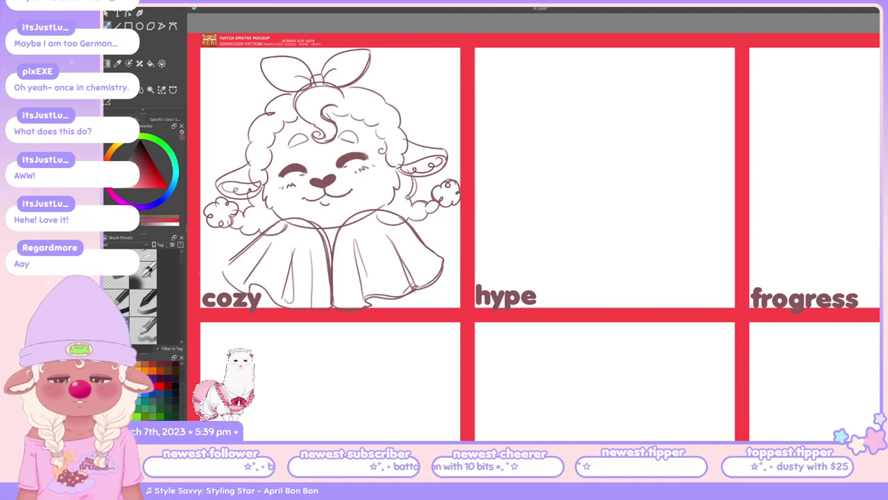
# Choose another brush preset, make trial strokes in the empty hype frame and undo them
pyautogui.scroll(-2, 182, 258)
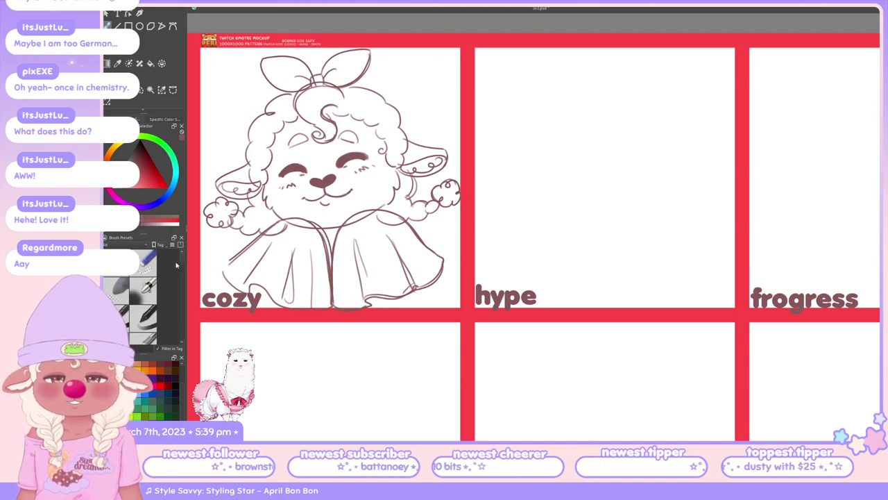
pyautogui.scroll(-2, 182, 264)
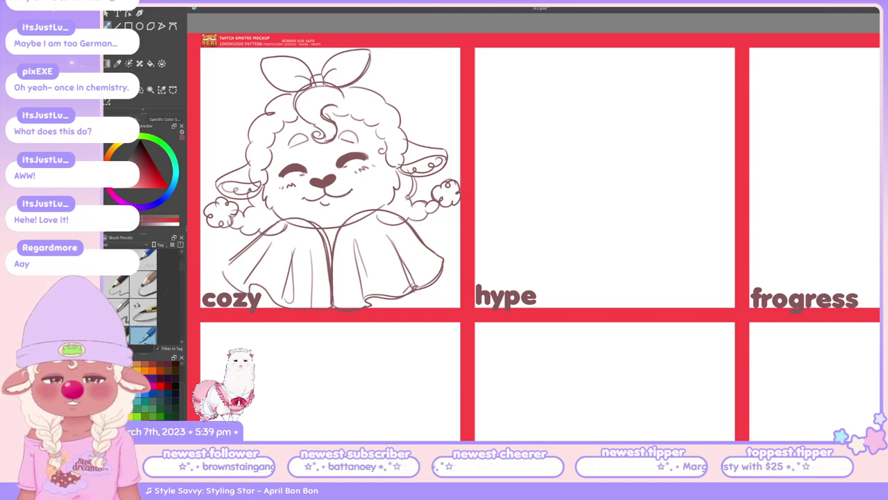
pyautogui.moveTo(628, 132)
pyautogui.mouseDown()
pyautogui.moveTo(611, 120)
pyautogui.moveTo(559, 187)
pyautogui.moveTo(638, 114)
pyautogui.moveTo(655, 180)
pyautogui.mouseUp()
pyautogui.hotkey('ctrl', 'z')
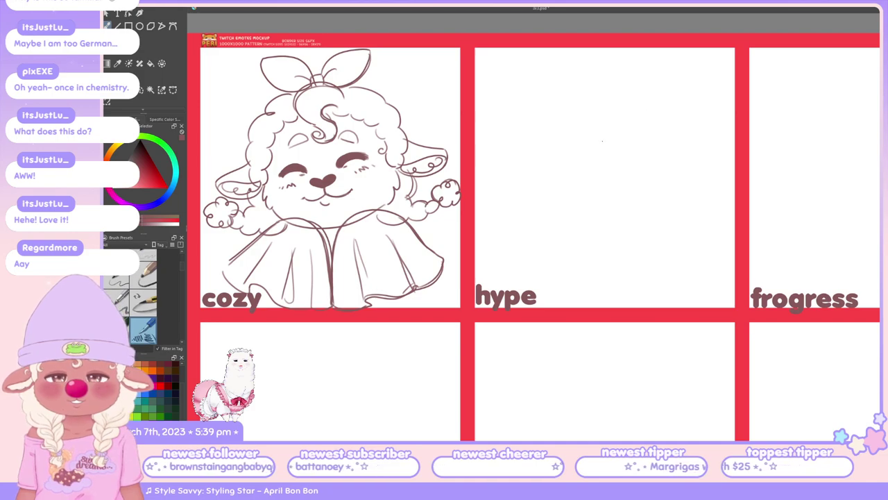
pyautogui.moveTo(625, 93)
pyautogui.mouseDown()
pyautogui.moveTo(544, 139)
pyautogui.moveTo(625, 182)
pyautogui.moveTo(652, 139)
pyautogui.moveTo(559, 159)
pyautogui.moveTo(604, 115)
pyautogui.moveTo(676, 188)
pyautogui.mouseUp()
pyautogui.hotkey('ctrl', 'z')
pyautogui.hotkey('ctrl', 'z')
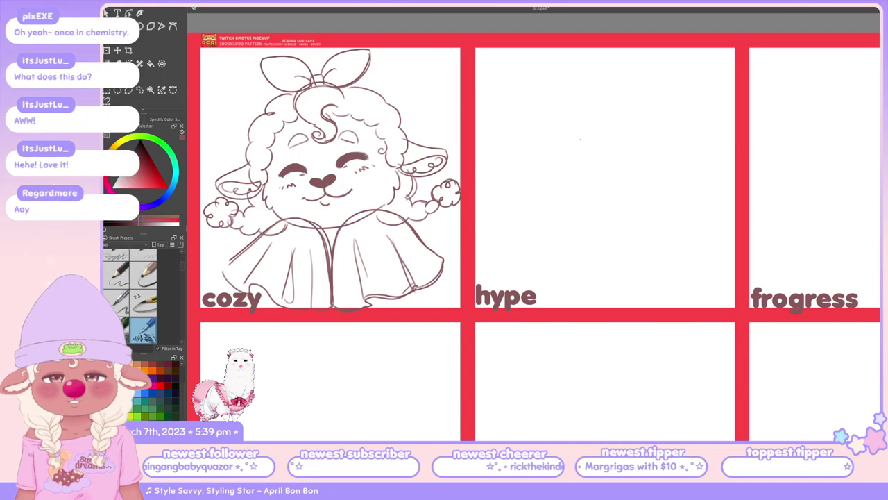
pyautogui.moveTo(521, 201)
pyautogui.mouseDown()
pyautogui.moveTo(540, 210)
pyautogui.moveTo(570, 189)
pyautogui.moveTo(586, 246)
pyautogui.mouseUp()
pyautogui.hotkey('ctrl', 'z')
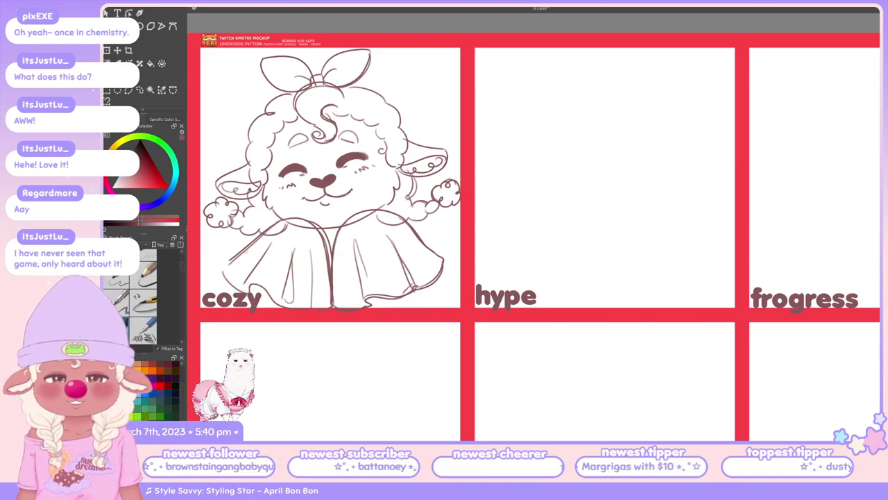
# Test textured pencil strokes in the hype frame and undo them
pyautogui.moveTo(578, 105)
pyautogui.mouseDown()
pyautogui.moveTo(542, 113)
pyautogui.moveTo(579, 88)
pyautogui.moveTo(589, 100)
pyautogui.moveTo(575, 103)
pyautogui.moveTo(653, 121)
pyautogui.moveTo(614, 182)
pyautogui.mouseUp()
pyautogui.hotkey('ctrl', 'z')
pyautogui.hotkey('ctrl', 'z')
pyautogui.moveTo(626, 110)
pyautogui.mouseDown()
pyautogui.moveTo(572, 197)
pyautogui.moveTo(533, 121)
pyautogui.moveTo(658, 149)
pyautogui.moveTo(571, 194)
pyautogui.moveTo(622, 106)
pyautogui.mouseUp()
pyautogui.hotkey('ctrl', 'z')
pyautogui.hotkey('ctrl', 'z')
pyautogui.moveTo(565, 188)
pyautogui.mouseDown()
pyautogui.moveTo(587, 182)
pyautogui.moveTo(563, 197)
pyautogui.mouseUp()
pyautogui.hotkey('ctrl', 'z')
pyautogui.moveTo(569, 142); pyautogui.dragTo(560, 194)
pyautogui.moveTo(569, 165)
pyautogui.mouseDown()
pyautogui.moveTo(649, 153)
pyautogui.moveTo(684, 114)
pyautogui.mouseUp()
pyautogui.hotkey('ctrl', 'z')
pyautogui.hotkey('ctrl', 'z')
# Handwrite a name across the hype frame with the textured pencil and undo it
pyautogui.moveTo(508, 213); pyautogui.dragTo(532, 172)
pyautogui.moveTo(554, 216)
pyautogui.mouseDown()
pyautogui.moveTo(576, 227)
pyautogui.moveTo(595, 199)
pyautogui.moveTo(592, 219)
pyautogui.moveTo(606, 191)
pyautogui.moveTo(603, 221)
pyautogui.moveTo(616, 196)
pyautogui.moveTo(615, 230)
pyautogui.moveTo(623, 191)
pyautogui.moveTo(624, 215)
pyautogui.moveTo(629, 197)
pyautogui.moveTo(637, 209)
pyautogui.moveTo(668, 211)
pyautogui.moveTo(665, 218)
pyautogui.moveTo(704, 199)
pyautogui.mouseUp()
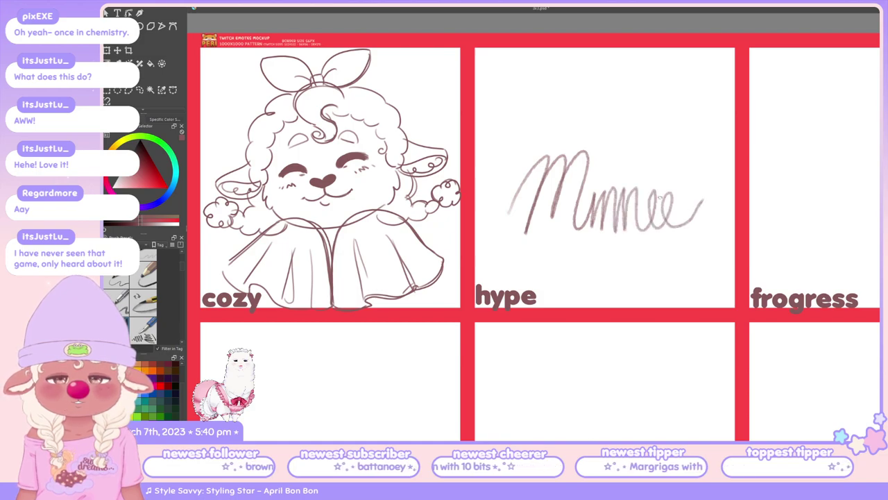
pyautogui.click(602, 182)
pyautogui.hotkey('ctrl', 'z')
pyautogui.hotkey('ctrl', 'z')
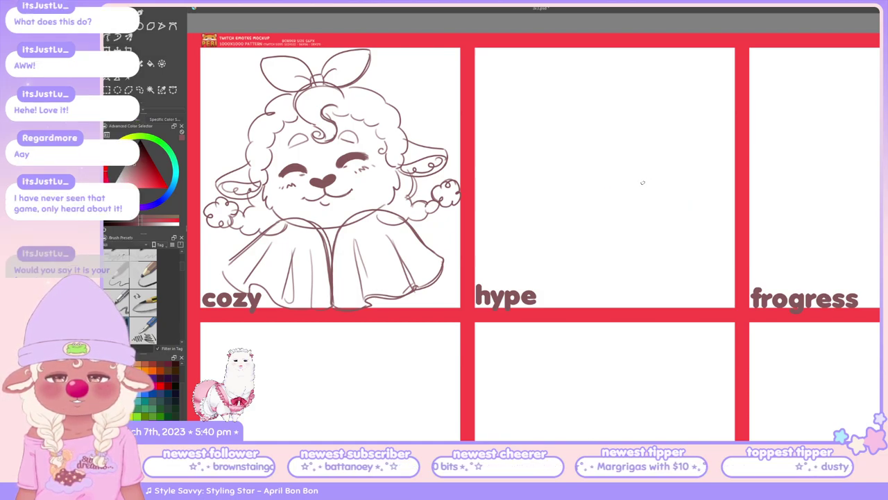
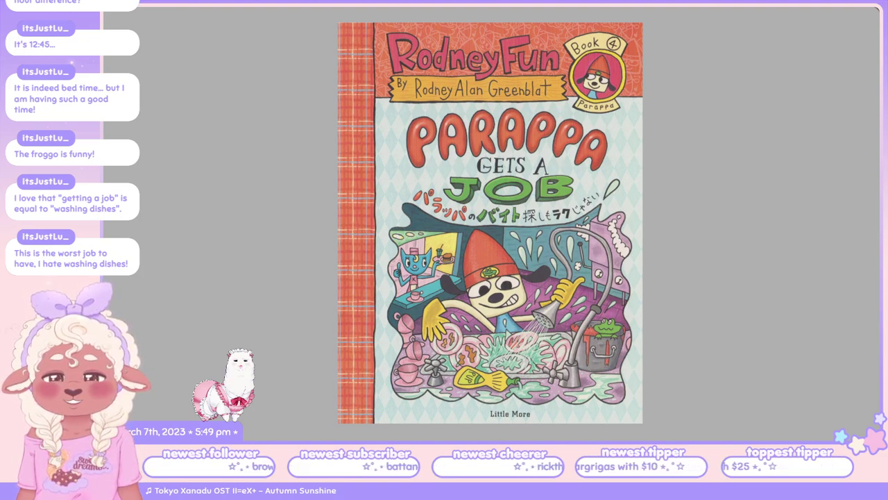
# Turn to the comic book's next spread and examine the panels on its left-hand page up close
pyautogui.press('Right')
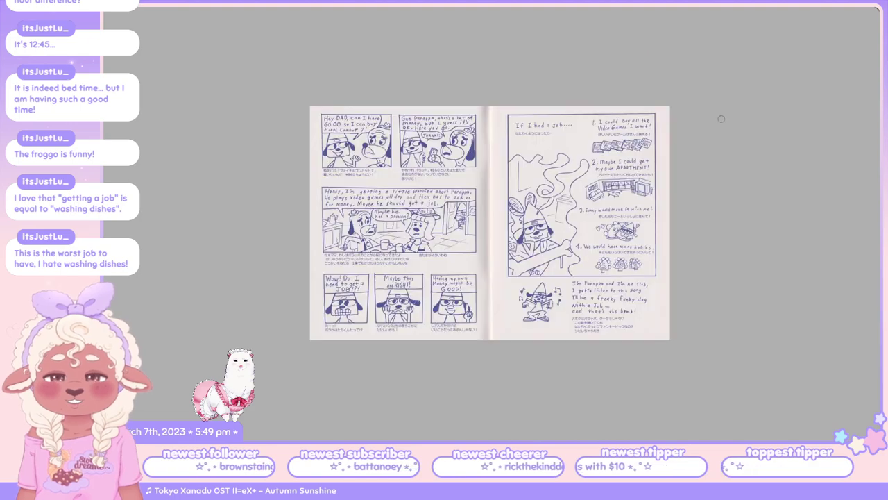
pyautogui.scroll(-2, 684, 146)
pyautogui.scroll(3, 685, 146)
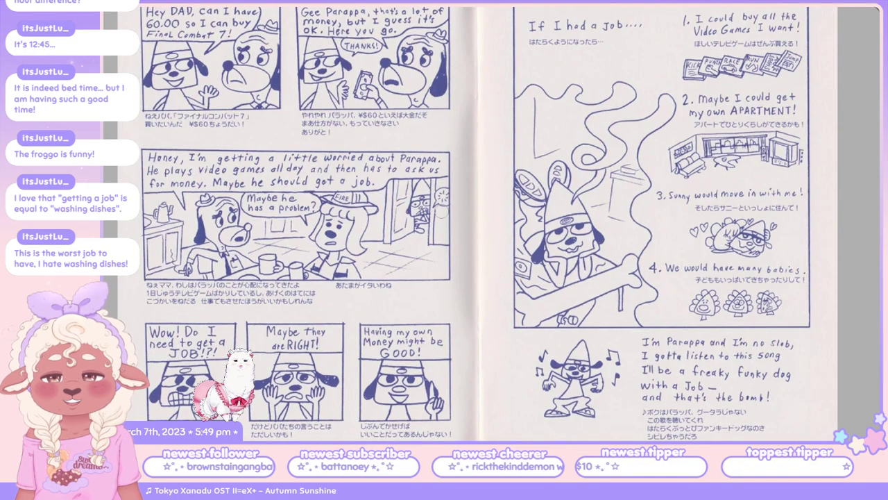
pyautogui.scroll(-1, 663, 143)
pyautogui.scroll(1, 662, 144)
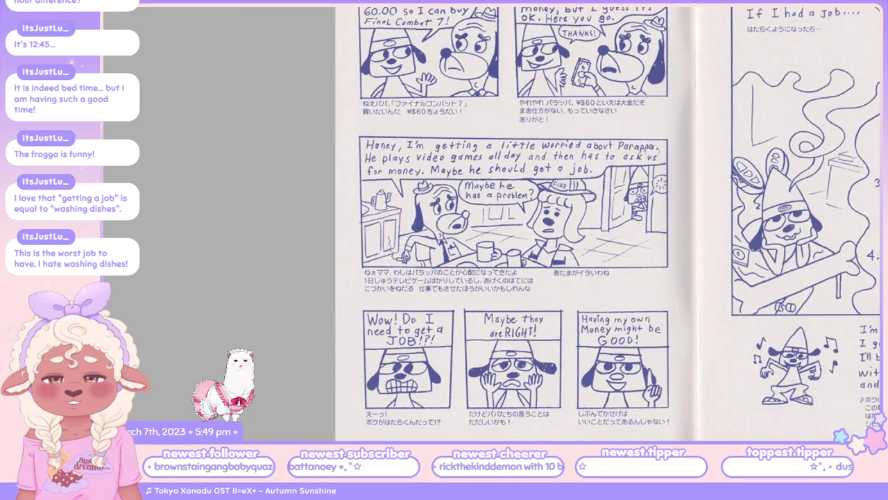
pyautogui.moveTo(624, 242); pyautogui.dragTo(586, 260)
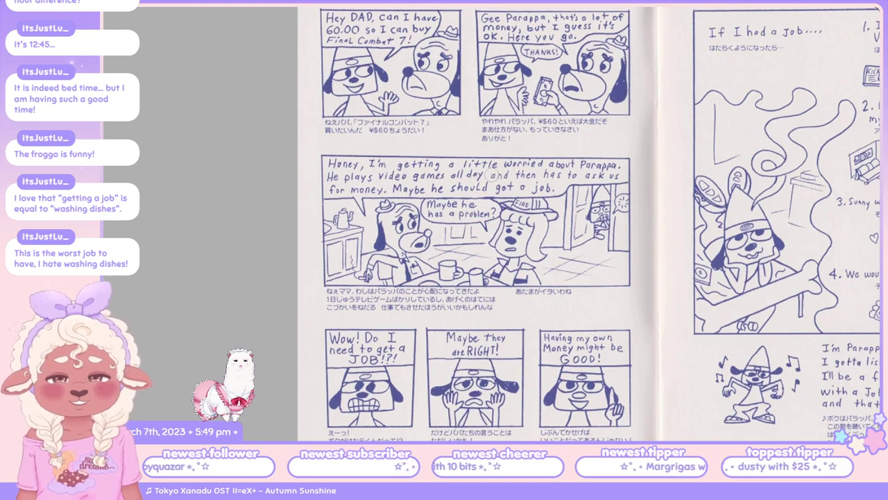
pyautogui.scroll(1, 493, 176)
pyautogui.moveTo(766, 54); pyautogui.dragTo(790, 149)
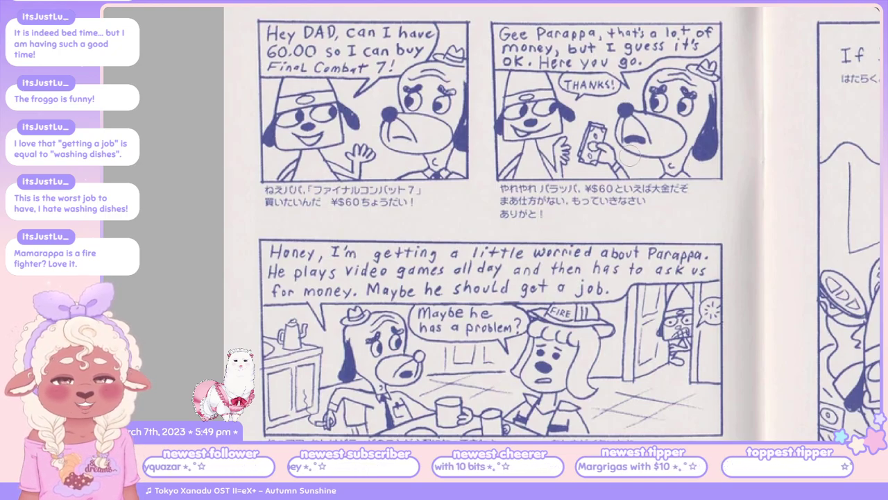
pyautogui.scroll(2, 777, 180)
# Examine the "If I had a Job" drawings on the spread's right-hand page, then view the whole spread
pyautogui.moveTo(774, 129); pyautogui.dragTo(854, 7)
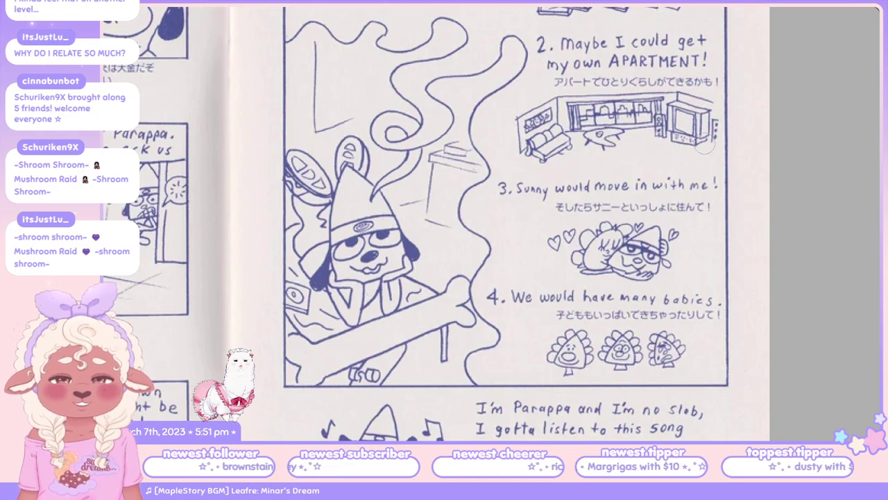
pyautogui.scroll(2, 789, 143)
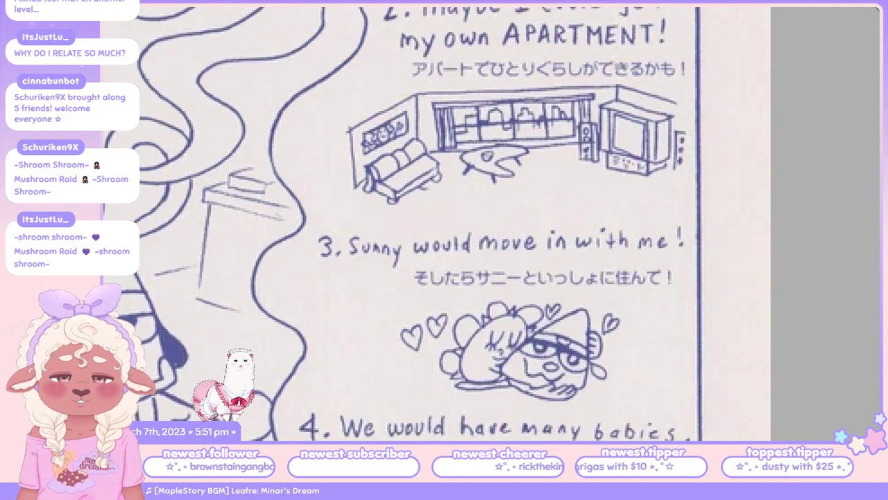
pyautogui.scroll(-5, 763, 113)
pyautogui.scroll(2, 752, 162)
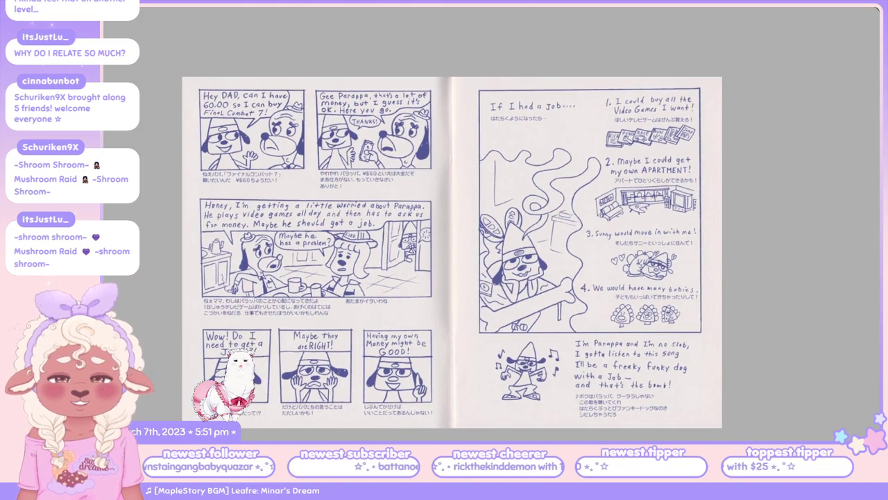
# Switch from the comic pages back to the emote mockup canvas with the cozy and hype frames in view
pyautogui.hotkey('alt', 'Tab')
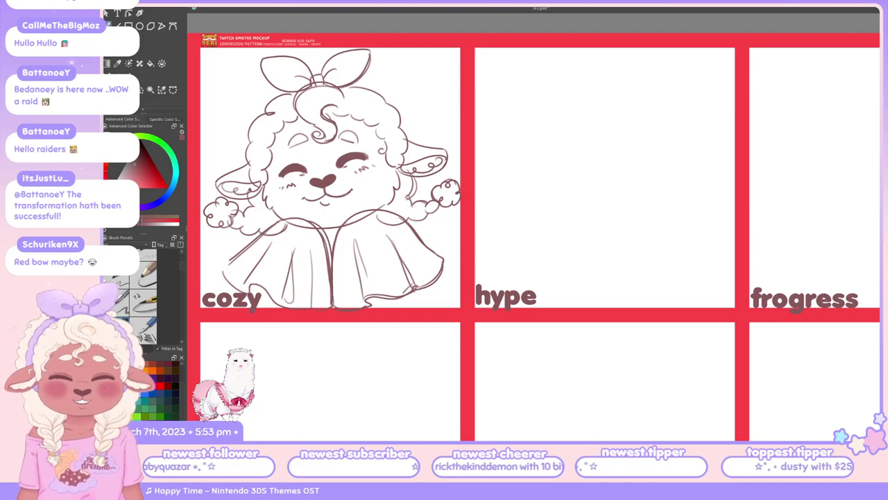
pyautogui.press('-')
pyautogui.press('+')
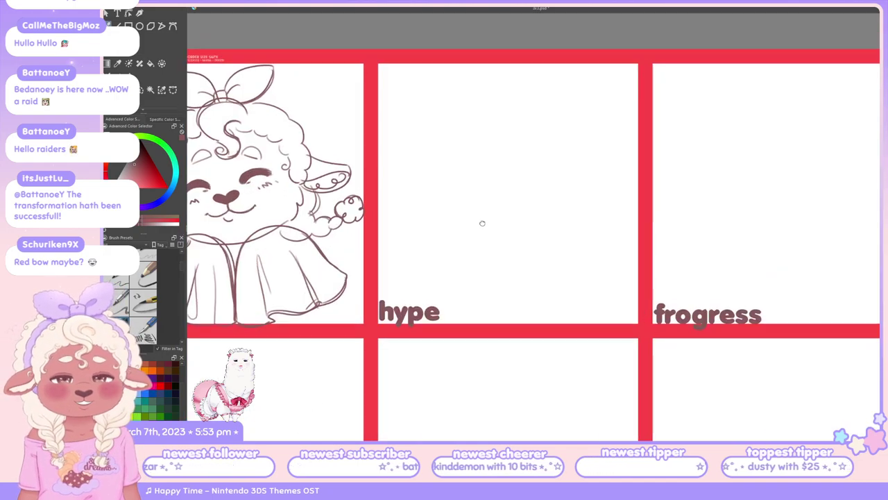
pyautogui.scroll(1, 478, 256)
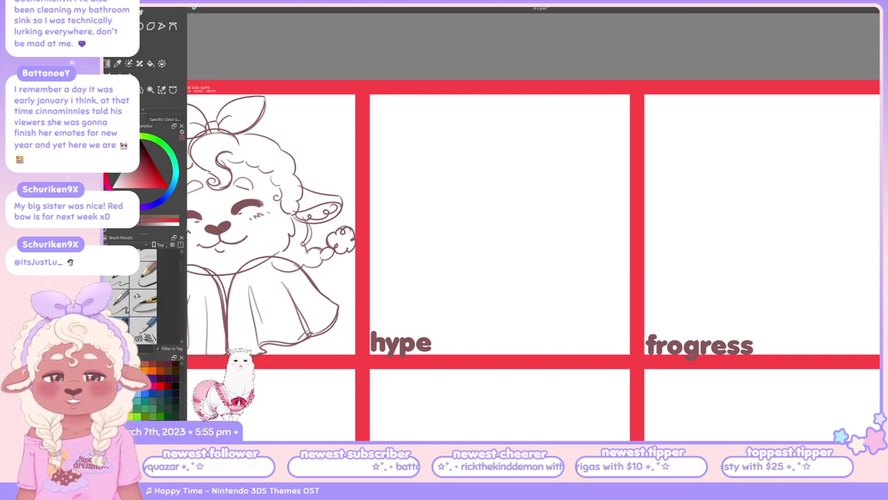
pyautogui.moveTo(324, 311); pyautogui.dragTo(478, 316)
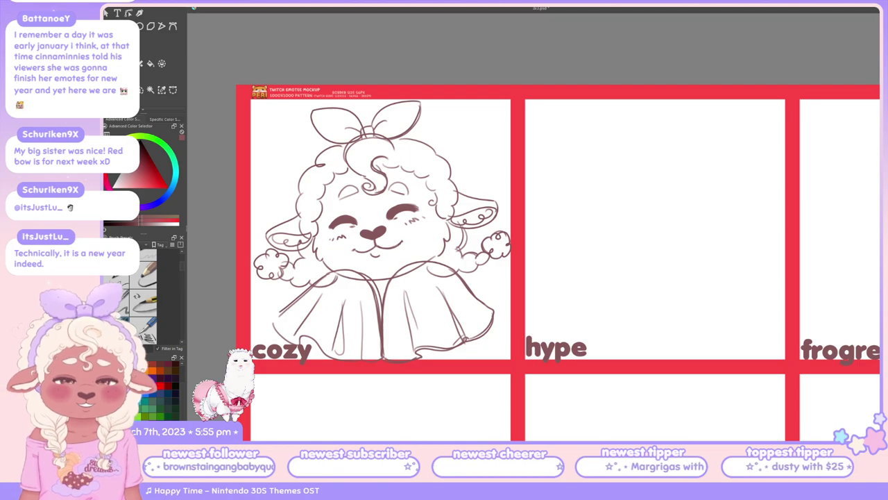
pyautogui.moveTo(630, 278); pyautogui.dragTo(587, 255)
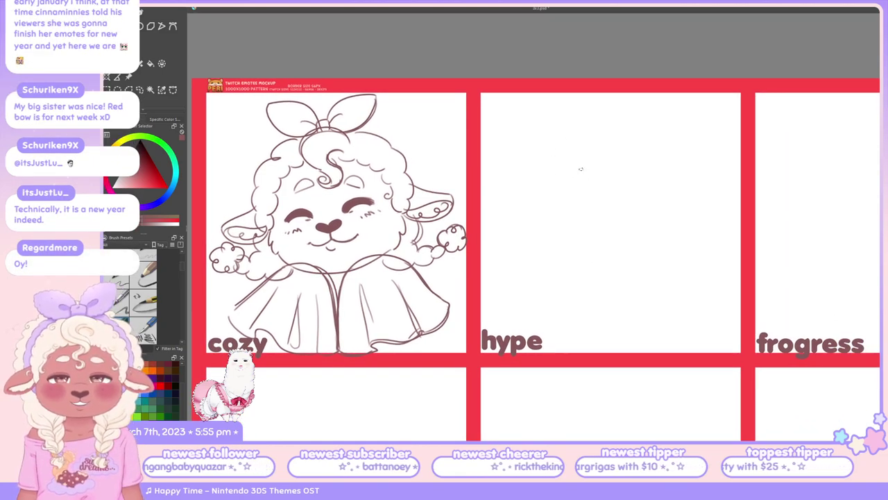
# Switch to the previous brush preset, make a trial stroke in the hype frame and undo it
pyautogui.press('/')
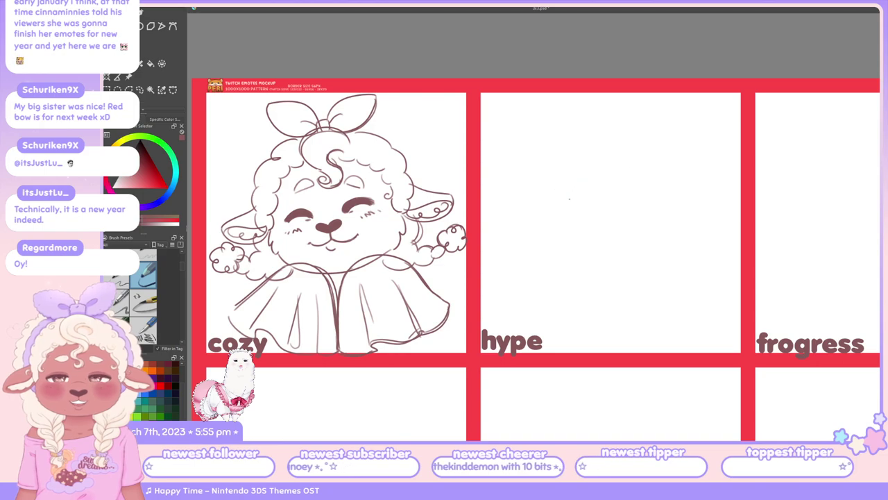
pyautogui.moveTo(567, 216)
pyautogui.mouseDown()
pyautogui.moveTo(581, 189)
pyautogui.moveTo(559, 209)
pyautogui.moveTo(574, 186)
pyautogui.mouseUp()
pyautogui.hotkey('ctrl', 'z')
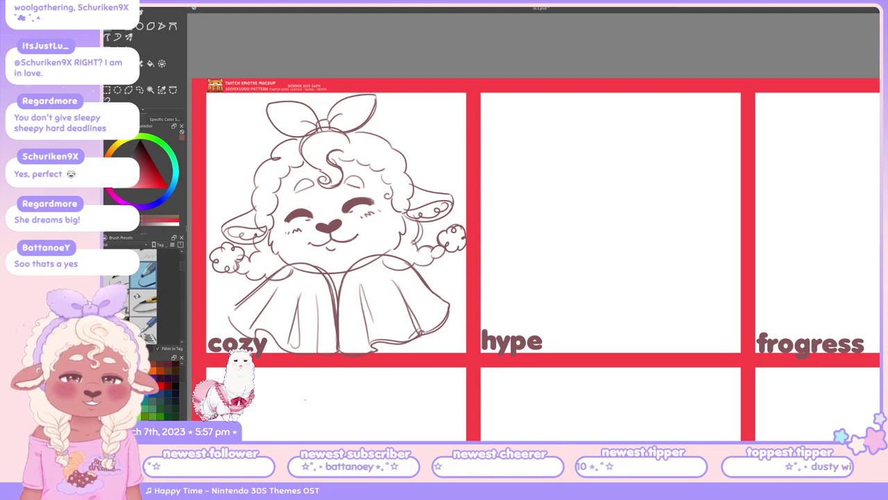
pyautogui.moveTo(542, 250); pyautogui.dragTo(638, 247)
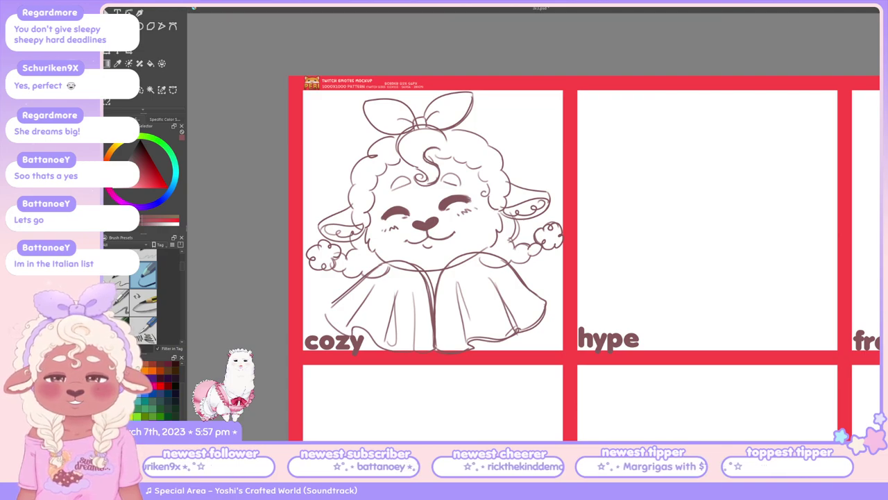
# Choose a different pencil preset, make a few light trial strokes in the hype frame and undo them
pyautogui.click(154, 303)
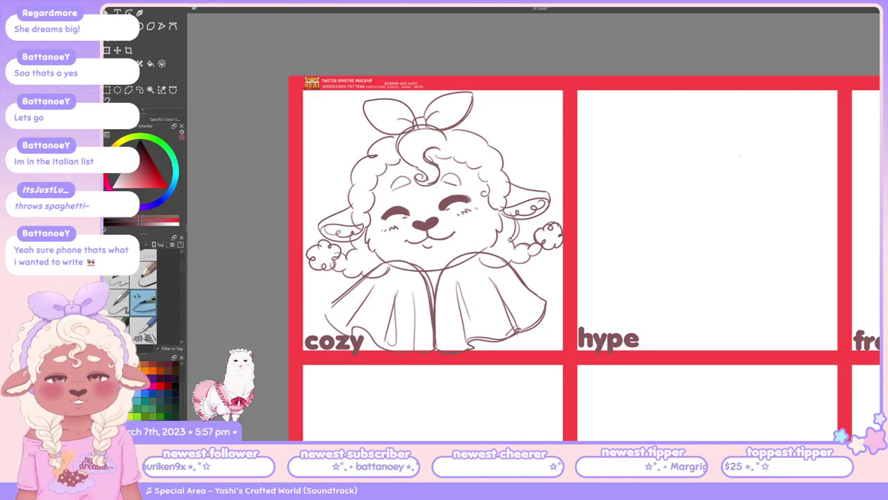
pyautogui.moveTo(696, 158); pyautogui.dragTo(684, 159)
pyautogui.press('Delete')
pyautogui.hotkey('ctrl', 'z')
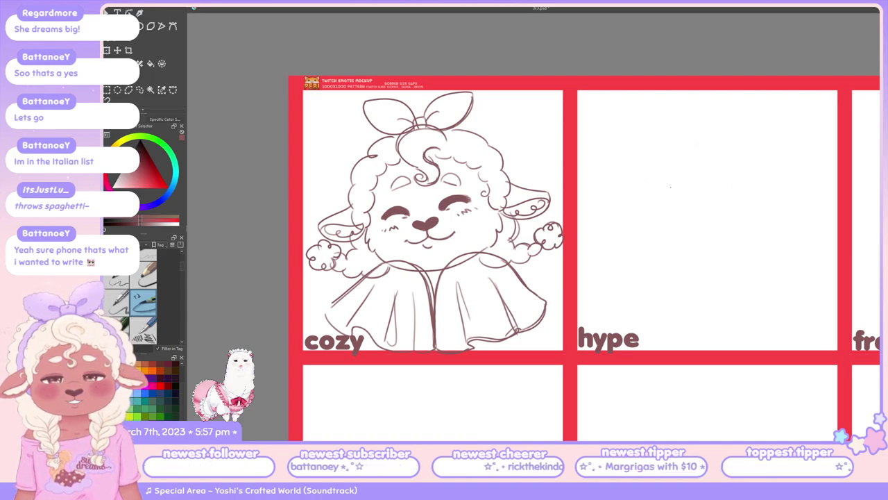
pyautogui.moveTo(647, 210)
pyautogui.mouseDown()
pyautogui.moveTo(653, 173)
pyautogui.moveTo(715, 166)
pyautogui.mouseUp()
pyautogui.hotkey('ctrl', 'z')
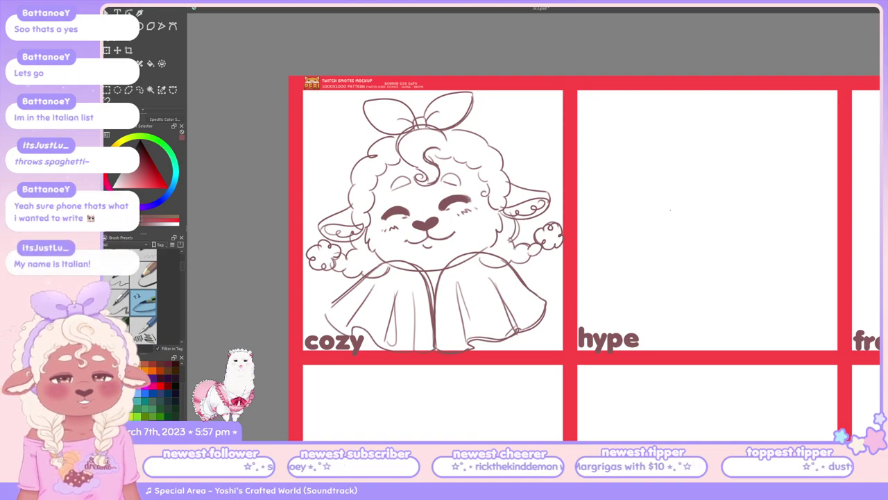
# Try faint curved strokes in the hype frame and light shading on the cozy sheep's cheek, and undo them
pyautogui.moveTo(644, 219)
pyautogui.mouseDown()
pyautogui.moveTo(655, 181)
pyautogui.moveTo(669, 248)
pyautogui.mouseUp()
pyautogui.hotkey('ctrl', 'z')
pyautogui.hotkey('ctrl', 'z')
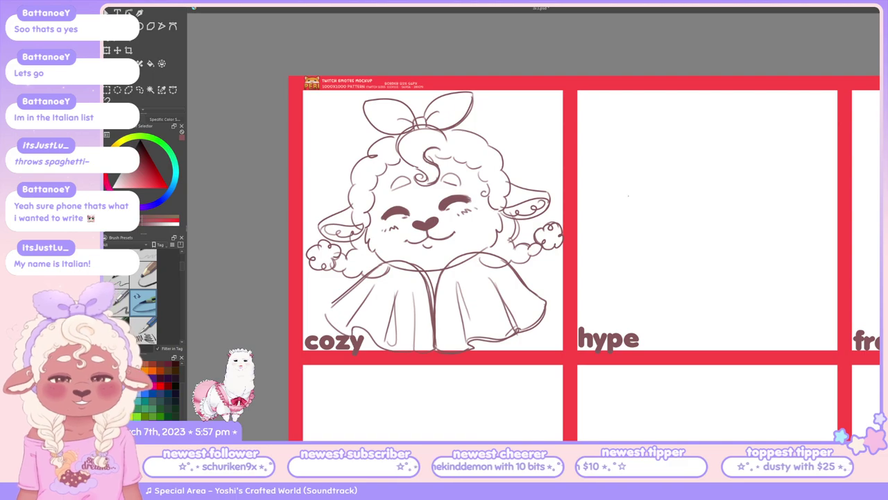
pyautogui.moveTo(618, 225); pyautogui.dragTo(644, 227)
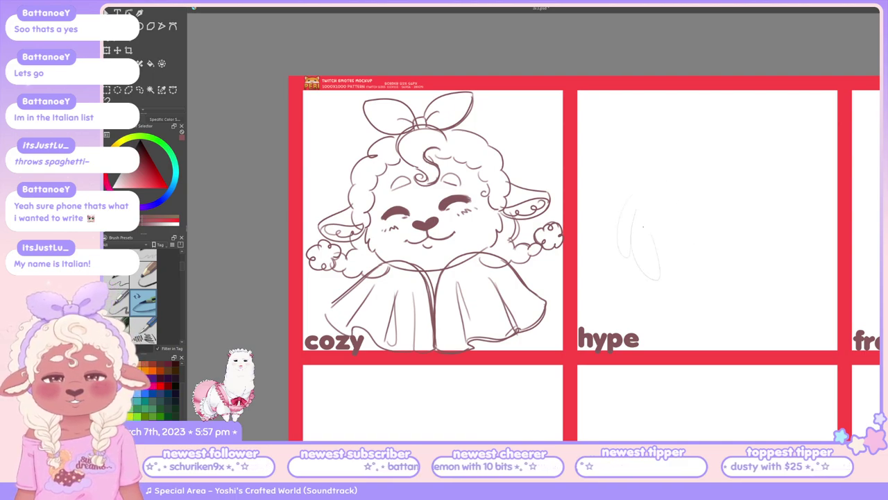
pyautogui.hotkey('ctrl', 'z')
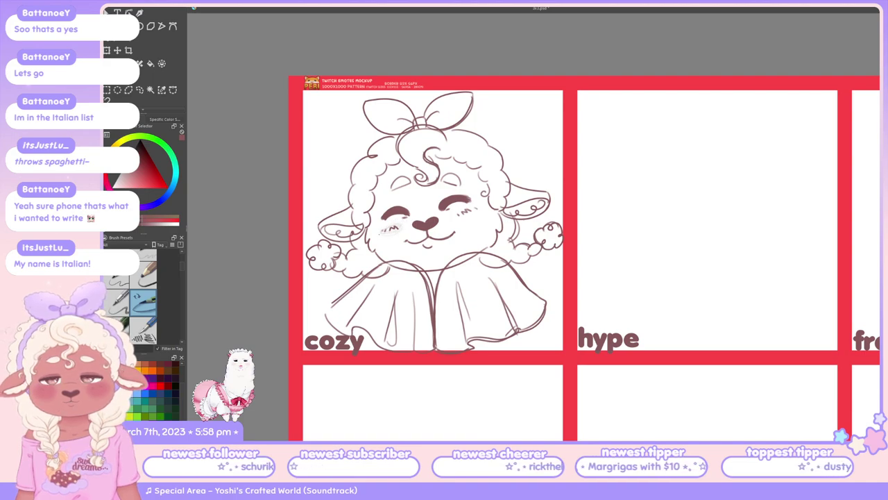
pyautogui.hotkey('ctrl', 'z')
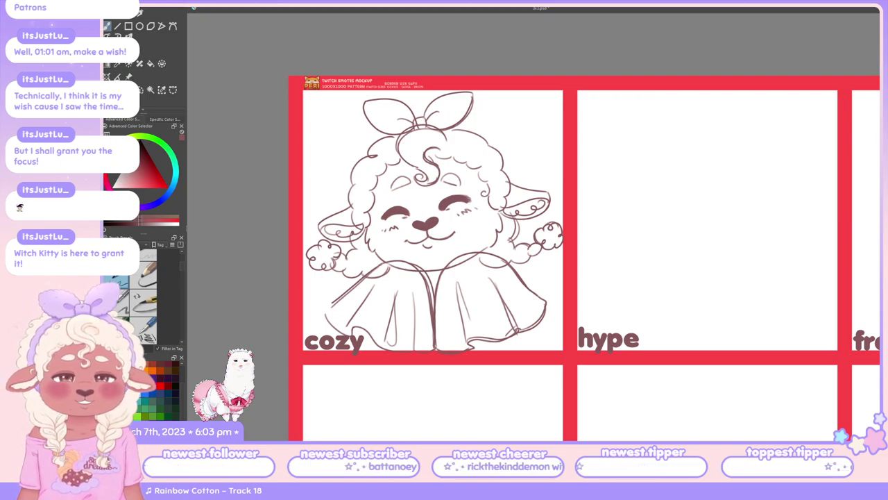
# Browse further through the brush presets, pick an ink-style brush, test it in the hype frame and undo the strokes
pyautogui.scroll(-3, 161, 253)
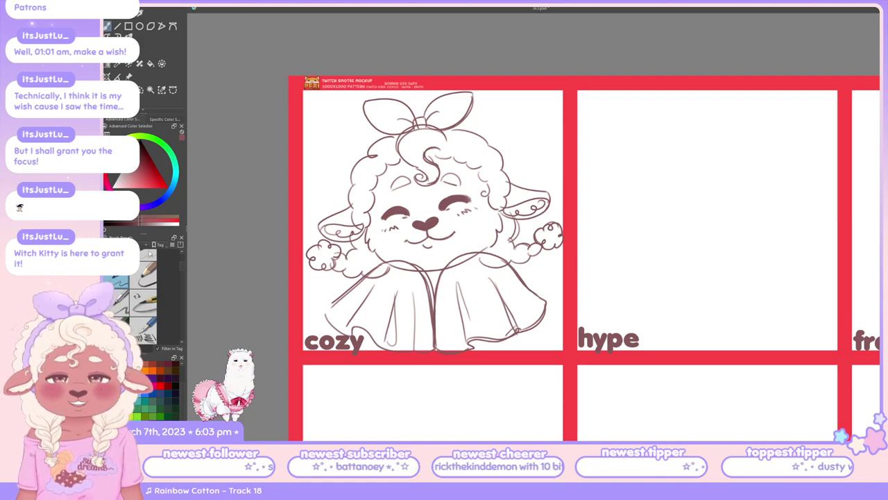
pyautogui.scroll(-3, 184, 264)
pyautogui.scroll(-3, 183, 266)
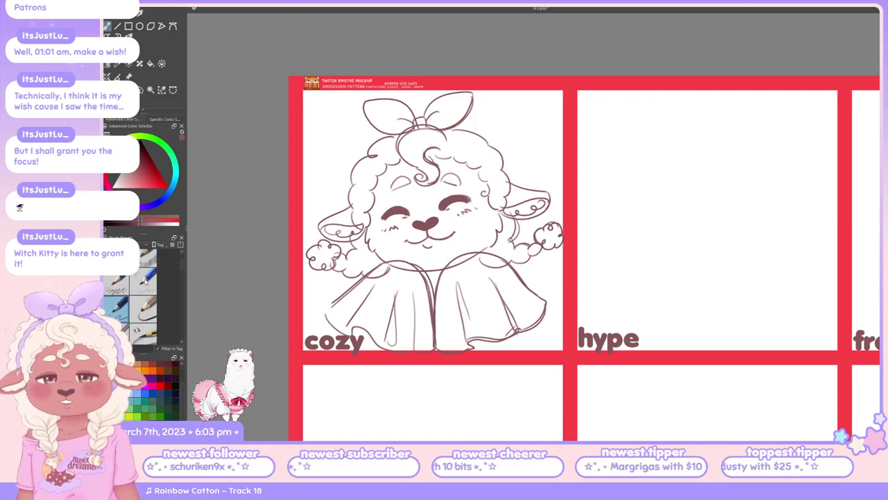
pyautogui.scroll(-3, 181, 267)
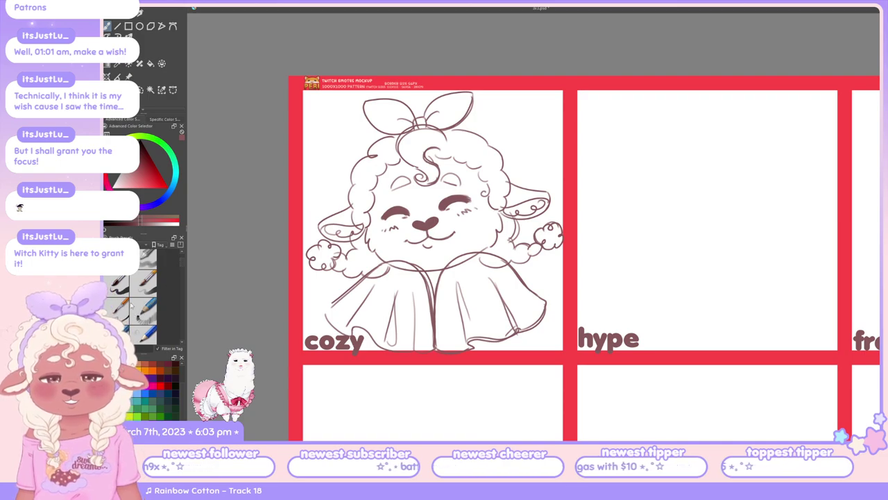
pyautogui.moveTo(694, 169); pyautogui.dragTo(715, 208)
pyautogui.hotkey('ctrl', 'z')
pyautogui.hotkey('ctrl', 'z')
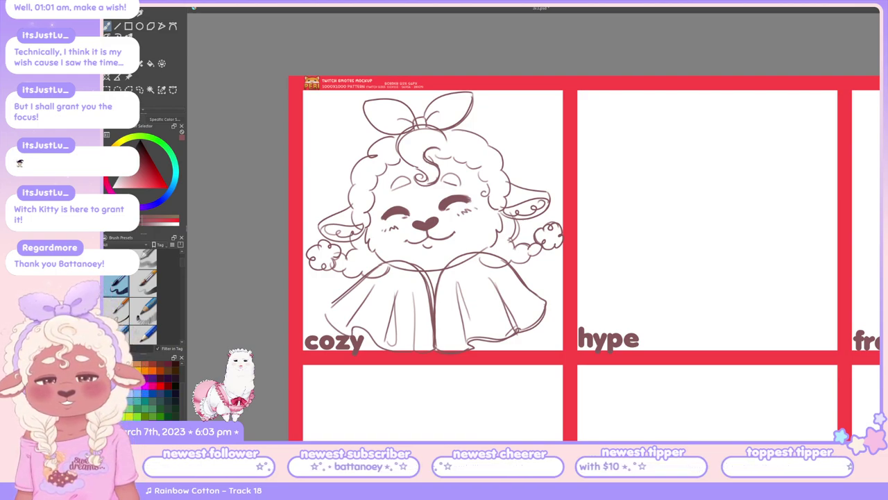
# Pick a softer translucent brush preset, make short trial strokes in the hype frame and clear them
pyautogui.moveTo(828, 181); pyautogui.dragTo(694, 133)
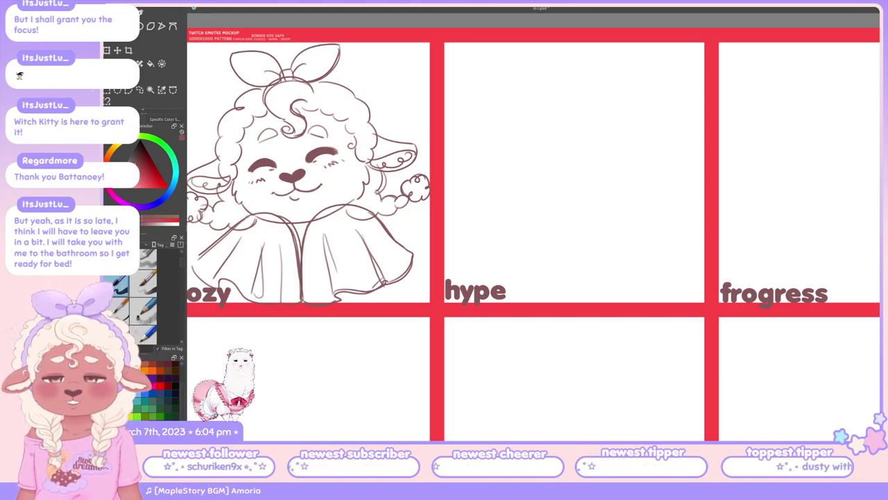
pyautogui.scroll(-2, 136, 299)
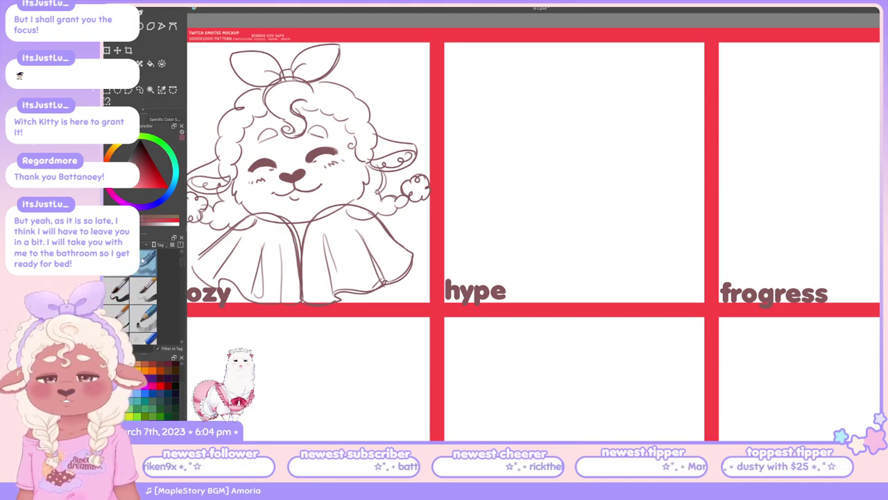
pyautogui.moveTo(604, 104)
pyautogui.mouseDown()
pyautogui.moveTo(543, 113)
pyautogui.moveTo(600, 83)
pyautogui.moveTo(616, 101)
pyautogui.moveTo(600, 173)
pyautogui.mouseUp()
pyautogui.press('Delete')
pyautogui.moveTo(605, 109)
pyautogui.mouseDown()
pyautogui.moveTo(527, 132)
pyautogui.moveTo(597, 174)
pyautogui.mouseUp()
pyautogui.press('Delete')
# Sketch rough overlapping ovals in the hype frame with the translucent brush and remove each attempt
pyautogui.moveTo(578, 97)
pyautogui.mouseDown()
pyautogui.moveTo(620, 153)
pyautogui.moveTo(568, 181)
pyautogui.moveTo(572, 101)
pyautogui.moveTo(623, 149)
pyautogui.moveTo(587, 113)
pyautogui.moveTo(606, 180)
pyautogui.moveTo(548, 193)
pyautogui.moveTo(538, 118)
pyautogui.moveTo(601, 167)
pyautogui.moveTo(528, 188)
pyautogui.moveTo(593, 118)
pyautogui.moveTo(515, 187)
pyautogui.moveTo(533, 122)
pyautogui.moveTo(611, 152)
pyautogui.mouseUp()
pyautogui.press('Delete')
pyautogui.press('Delete')
pyautogui.press('Delete')
pyautogui.press('Delete')
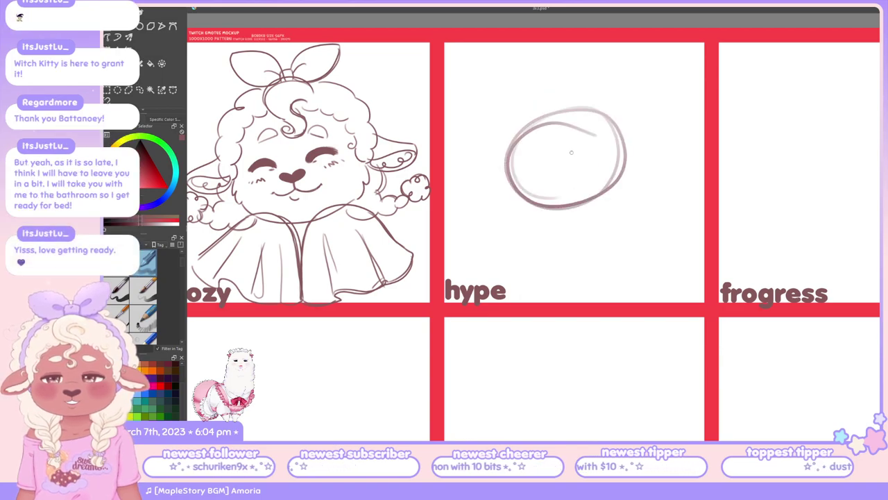
pyautogui.press('Delete')
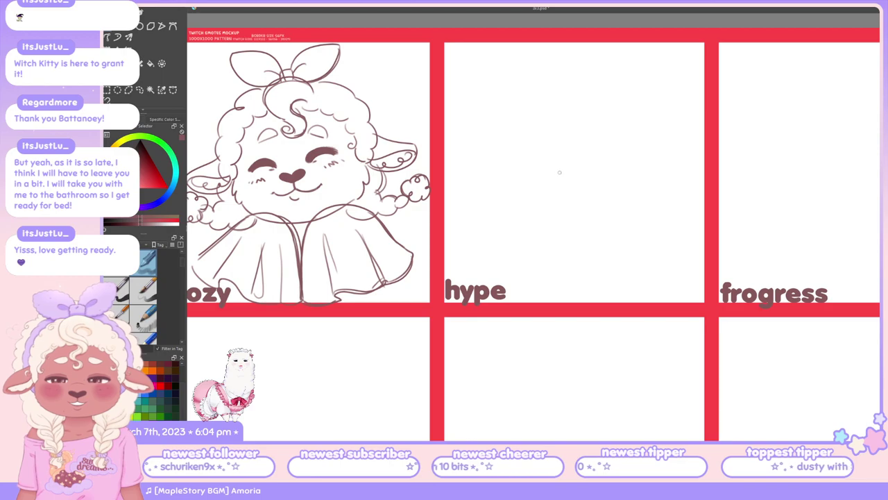
pyautogui.moveTo(594, 101)
pyautogui.mouseDown()
pyautogui.moveTo(531, 174)
pyautogui.moveTo(590, 151)
pyautogui.mouseUp()
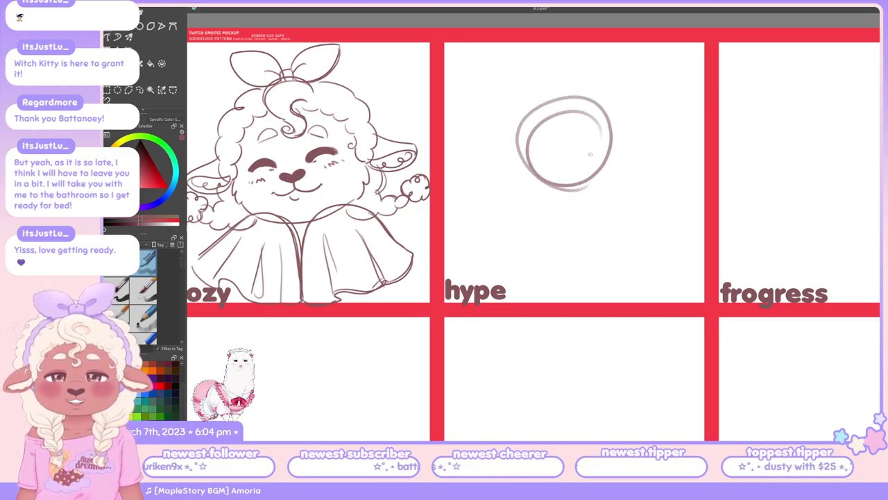
pyautogui.press('Delete')
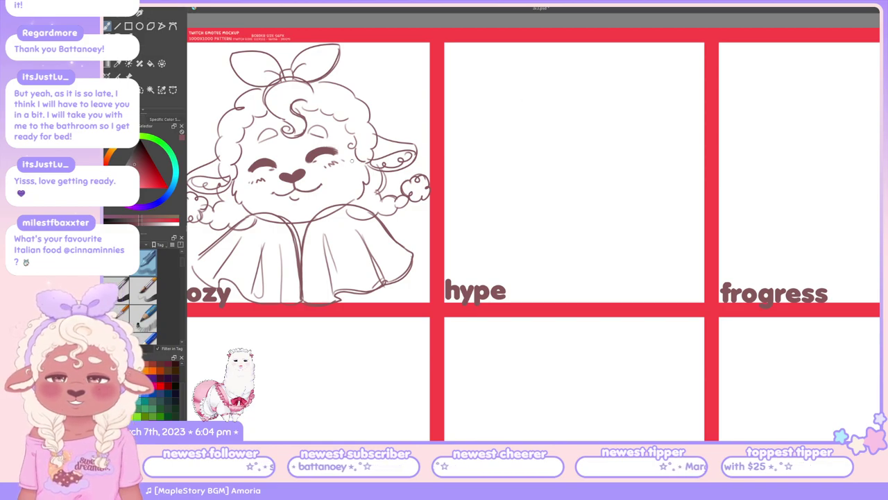
pyautogui.moveTo(558, 98)
pyautogui.mouseDown()
pyautogui.moveTo(563, 174)
pyautogui.moveTo(512, 119)
pyautogui.moveTo(545, 80)
pyautogui.moveTo(603, 112)
pyautogui.moveTo(593, 96)
pyautogui.moveTo(572, 181)
pyautogui.moveTo(509, 161)
pyautogui.moveTo(597, 105)
pyautogui.mouseUp()
pyautogui.hotkey('ctrl', 'z')
pyautogui.hotkey('ctrl', 'z')
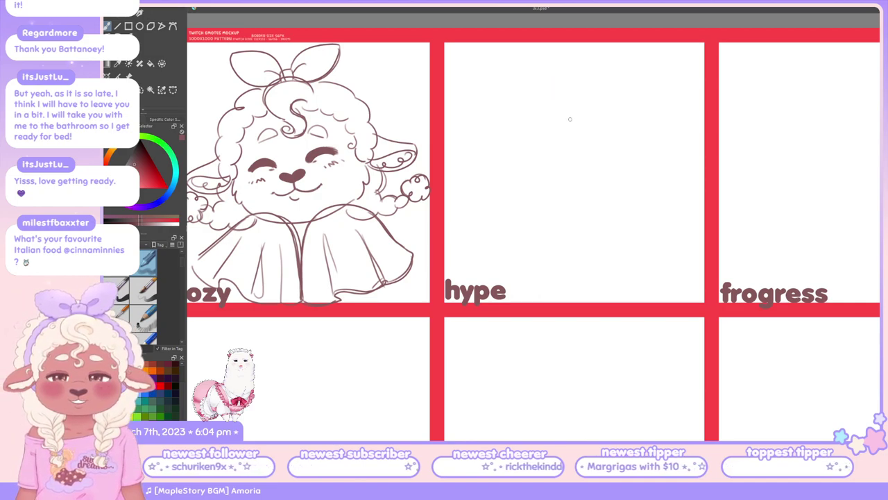
# Try large overlapping head ovals in the upper part of the hype frame and undo each attempt
pyautogui.moveTo(590, 108)
pyautogui.mouseDown()
pyautogui.moveTo(586, 97)
pyautogui.moveTo(589, 104)
pyautogui.moveTo(527, 104)
pyautogui.moveTo(586, 201)
pyautogui.mouseUp()
pyautogui.hotkey('ctrl', 'z')
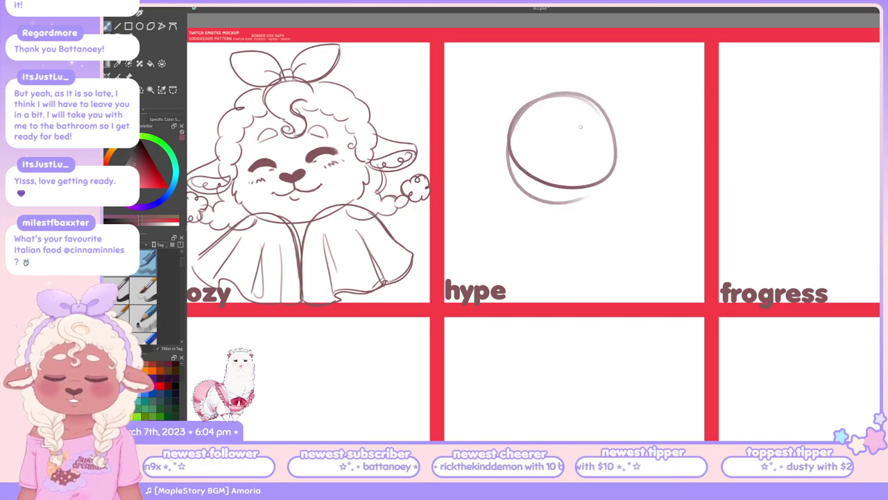
pyautogui.hotkey('ctrl', 'z')
pyautogui.moveTo(587, 104)
pyautogui.mouseDown()
pyautogui.moveTo(534, 174)
pyautogui.moveTo(608, 179)
pyautogui.mouseUp()
pyautogui.hotkey('ctrl', 'z')
pyautogui.moveTo(598, 131)
pyautogui.mouseDown()
pyautogui.moveTo(529, 185)
pyautogui.moveTo(530, 135)
pyautogui.moveTo(606, 136)
pyautogui.moveTo(526, 132)
pyautogui.moveTo(588, 121)
pyautogui.mouseUp()
pyautogui.hotkey('ctrl', 'z')
pyautogui.hotkey('ctrl', 'z')
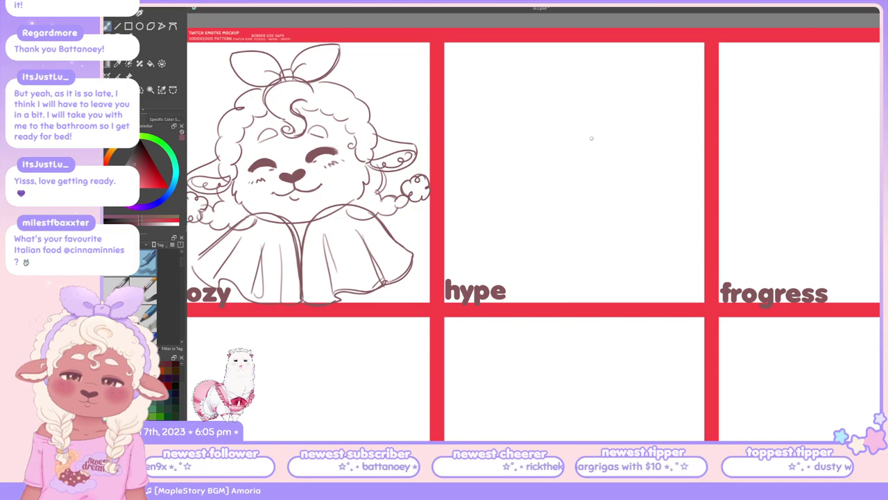
pyautogui.moveTo(530, 131)
pyautogui.mouseDown()
pyautogui.moveTo(556, 143)
pyautogui.moveTo(542, 136)
pyautogui.mouseUp()
pyautogui.hotkey('ctrl', 'z')
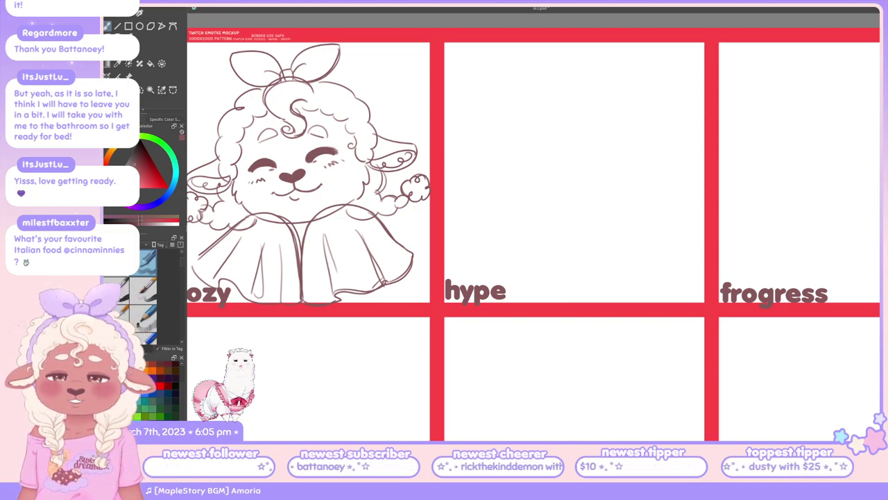
# Sketch two small round eyes and a filled heart-shaped nose in the middle of the hype frame
pyautogui.moveTo(583, 106)
pyautogui.mouseDown()
pyautogui.moveTo(560, 186)
pyautogui.moveTo(542, 186)
pyautogui.moveTo(601, 175)
pyautogui.moveTo(554, 202)
pyautogui.moveTo(583, 106)
pyautogui.mouseUp()
pyautogui.hotkey('ctrl', 'z')
pyautogui.hotkey('ctrl', 'z')
pyautogui.hotkey('ctrl', 'z')
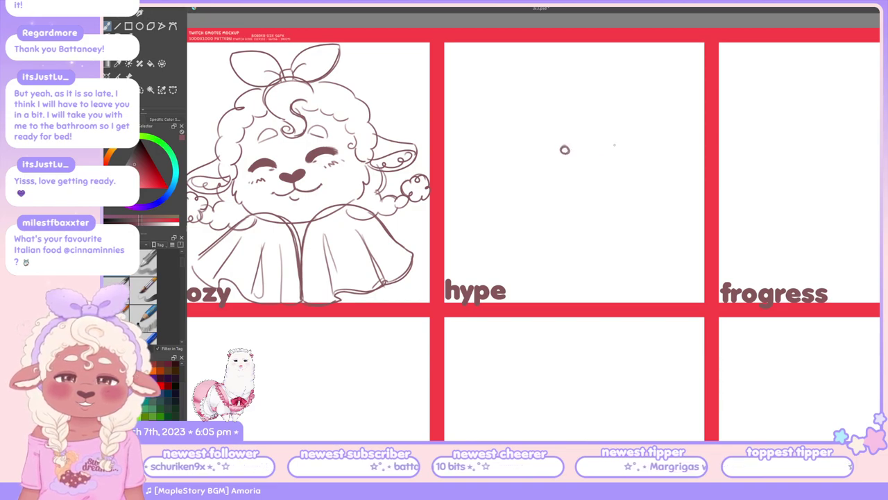
pyautogui.moveTo(618, 145)
pyautogui.mouseDown()
pyautogui.moveTo(624, 154)
pyautogui.moveTo(590, 170)
pyautogui.moveTo(601, 174)
pyautogui.moveTo(590, 170)
pyautogui.moveTo(599, 168)
pyautogui.mouseUp()
pyautogui.hotkey('ctrl', 'z')
pyautogui.hotkey('ctrl', 'z')
pyautogui.hotkey('ctrl', 'z')
pyautogui.hotkey('ctrl', 'z')
pyautogui.hotkey('ctrl', 'z')
pyautogui.hotkey('ctrl', 'z')
pyautogui.hotkey('ctrl', 'z')
pyautogui.hotkey('ctrl', 'z')
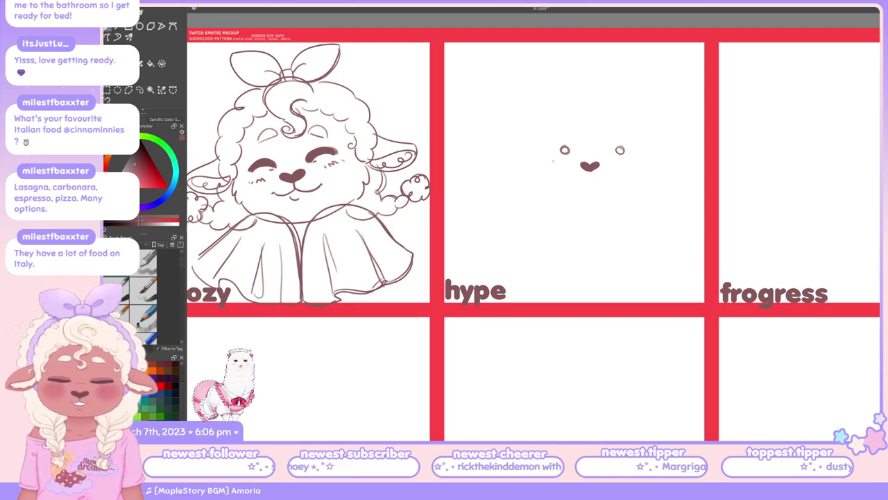
# Add small zigzag blush marks under both eyes of the hype face and undo a stray stroke above the eye
pyautogui.moveTo(549, 165); pyautogui.dragTo(623, 166)
pyautogui.hotkey('ctrl', 'z')
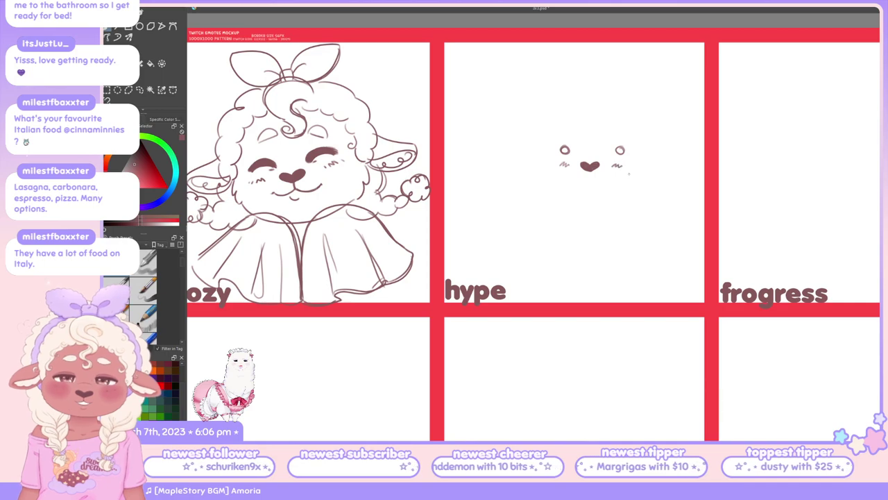
pyautogui.moveTo(560, 127)
pyautogui.mouseDown()
pyautogui.moveTo(575, 128)
pyautogui.moveTo(560, 129)
pyautogui.mouseUp()
pyautogui.hotkey('ctrl', 'z')
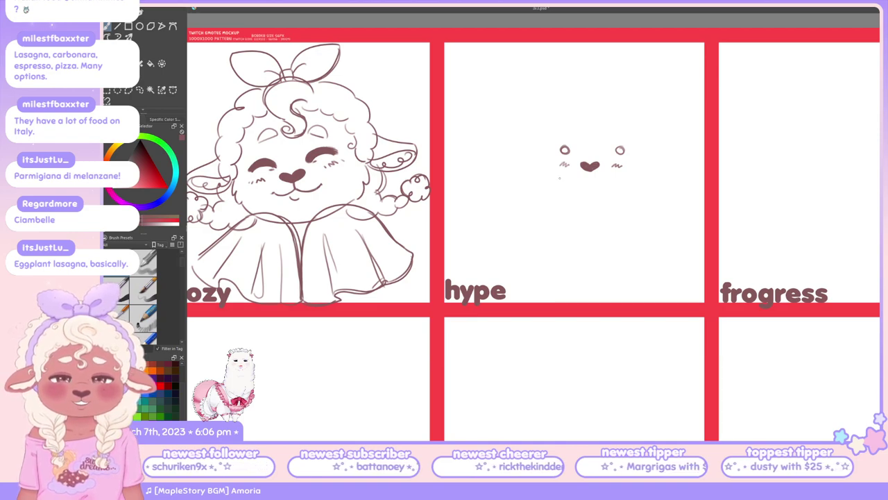
# Draw a wide open mouth from two overlapping ovals below the hype face's nose, undoing the failed strokes
pyautogui.moveTo(573, 188)
pyautogui.mouseDown()
pyautogui.moveTo(577, 207)
pyautogui.moveTo(611, 187)
pyautogui.moveTo(576, 205)
pyautogui.moveTo(612, 210)
pyautogui.moveTo(612, 200)
pyautogui.moveTo(616, 214)
pyautogui.moveTo(581, 215)
pyautogui.moveTo(612, 205)
pyautogui.moveTo(611, 218)
pyautogui.moveTo(614, 207)
pyautogui.mouseUp()
pyautogui.hotkey('ctrl', 'z')
pyautogui.hotkey('ctrl', 'z')
pyautogui.hotkey('ctrl', 'z')
pyautogui.hotkey('ctrl', 'z')
pyautogui.hotkey('ctrl', 'z')
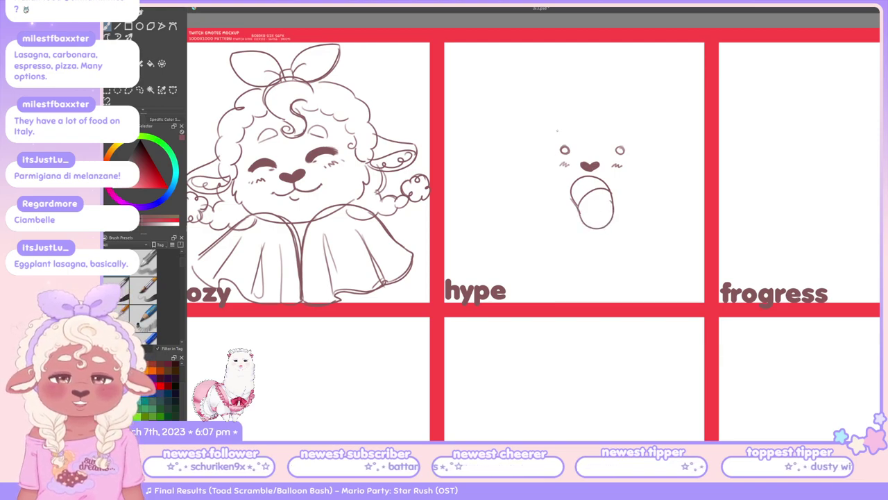
# Draw two half-moon eyebrows and an S-shaped forehead curl above the hype face's eyes
pyautogui.moveTo(551, 118)
pyautogui.mouseDown()
pyautogui.moveTo(565, 118)
pyautogui.moveTo(551, 119)
pyautogui.mouseUp()
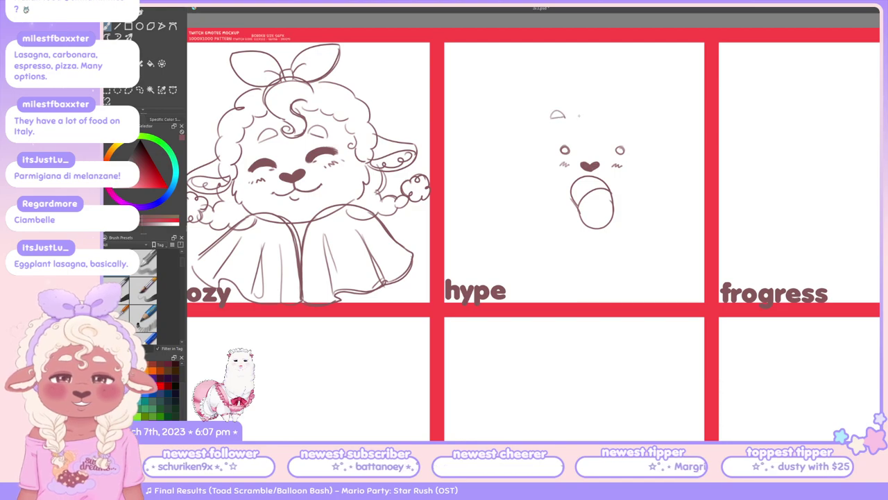
pyautogui.moveTo(615, 128)
pyautogui.mouseDown()
pyautogui.moveTo(632, 127)
pyautogui.moveTo(616, 128)
pyautogui.mouseUp()
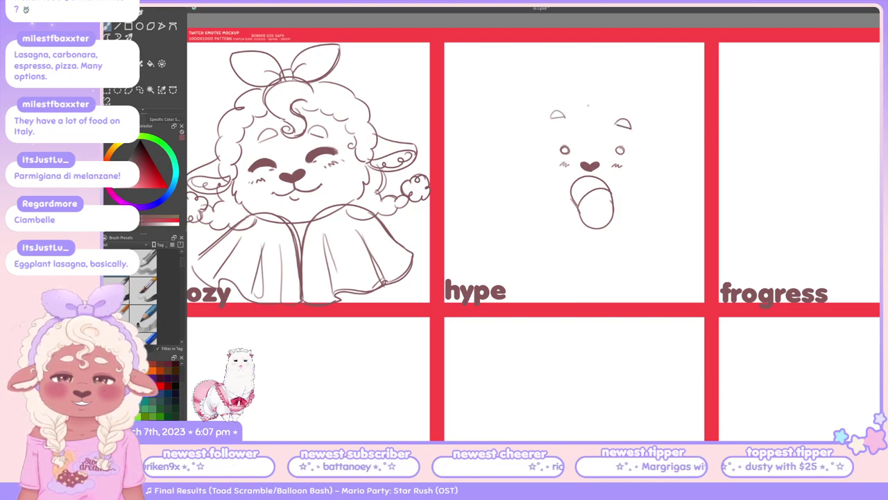
pyautogui.moveTo(595, 92)
pyautogui.mouseDown()
pyautogui.moveTo(576, 132)
pyautogui.moveTo(598, 119)
pyautogui.moveTo(597, 128)
pyautogui.moveTo(580, 119)
pyautogui.moveTo(578, 131)
pyautogui.moveTo(599, 119)
pyautogui.moveTo(607, 131)
pyautogui.moveTo(597, 111)
pyautogui.moveTo(573, 107)
pyautogui.moveTo(604, 124)
pyautogui.mouseUp()
pyautogui.hotkey('ctrl', 'z')
pyautogui.hotkey('ctrl', 'z')
pyautogui.hotkey('ctrl', 'z')
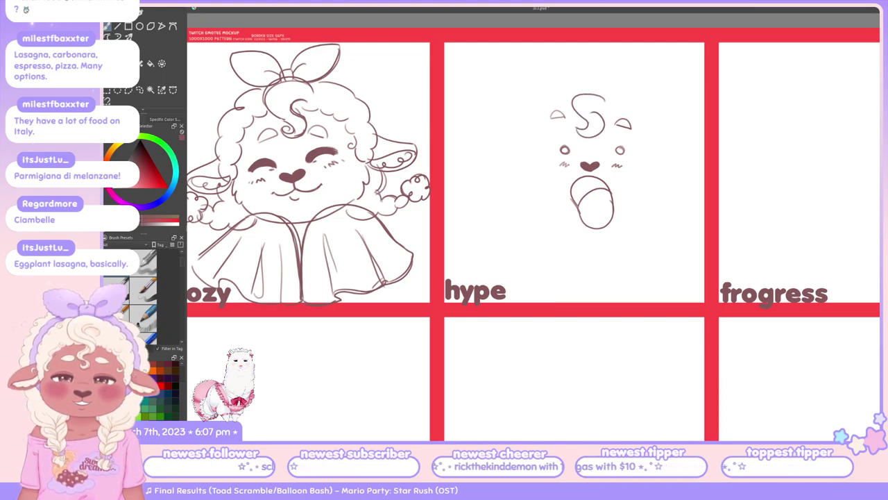
# Sketch a looped, outward-pointing ear on each side of the hype face
pyautogui.moveTo(542, 138); pyautogui.dragTo(505, 186)
pyautogui.hotkey('ctrl', 'z')
pyautogui.moveTo(533, 133); pyautogui.dragTo(517, 143)
pyautogui.moveTo(655, 141)
pyautogui.mouseDown()
pyautogui.moveTo(697, 127)
pyautogui.moveTo(672, 139)
pyautogui.mouseUp()
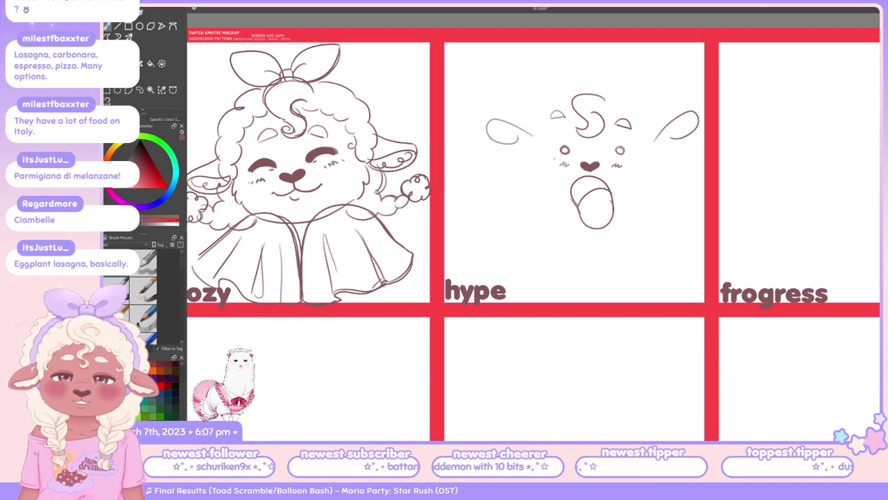
# Draw curved cheek and jaw lines on both sides of the hype face's open mouth, undoing the failed attempts
pyautogui.moveTo(522, 154); pyautogui.dragTo(616, 239)
pyautogui.hotkey('ctrl', 'z')
pyautogui.moveTo(532, 155)
pyautogui.mouseDown()
pyautogui.moveTo(597, 234)
pyautogui.moveTo(631, 221)
pyautogui.mouseUp()
pyautogui.hotkey('ctrl', 'z')
pyautogui.moveTo(542, 155)
pyautogui.mouseDown()
pyautogui.moveTo(547, 203)
pyautogui.moveTo(583, 204)
pyautogui.moveTo(643, 185)
pyautogui.moveTo(649, 165)
pyautogui.mouseUp()
pyautogui.hotkey('ctrl', 'z')
pyautogui.hotkey('ctrl', 'z')
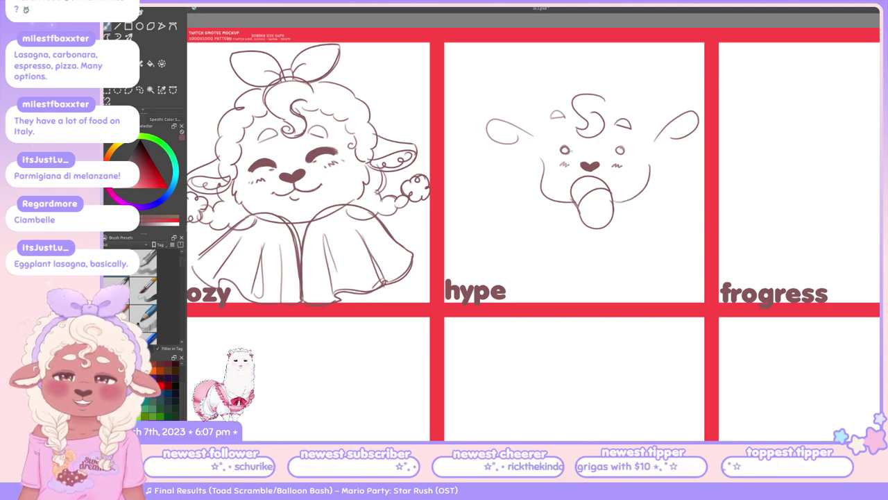
# Try filling in one eye of the hype face, undo it, and clear the whole hype sketch
pyautogui.moveTo(558, 137); pyautogui.dragTo(568, 154)
pyautogui.hotkey('ctrl', 'z')
pyautogui.hotkey('ctrl', 'z')
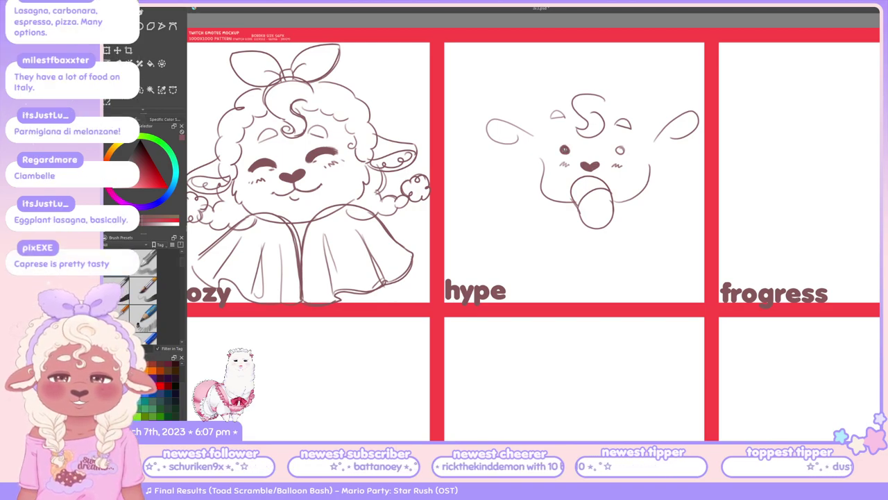
pyautogui.hotkey('ctrl', 'z')
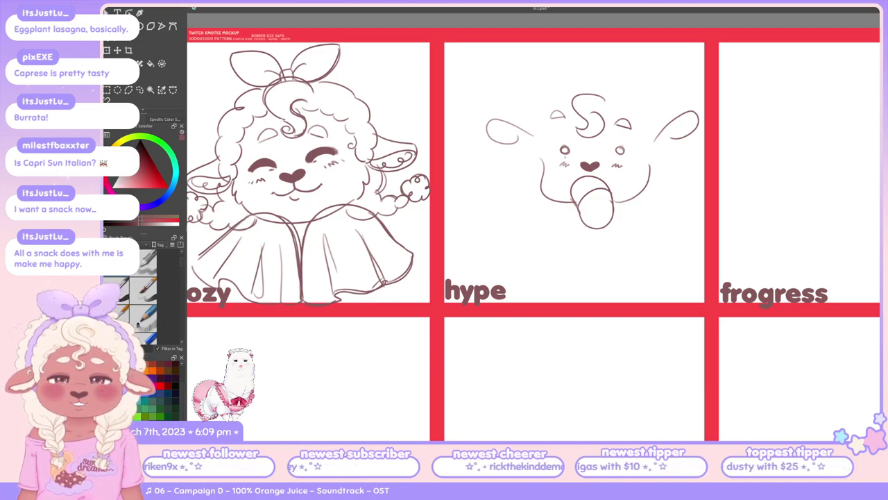
pyautogui.press('Delete')
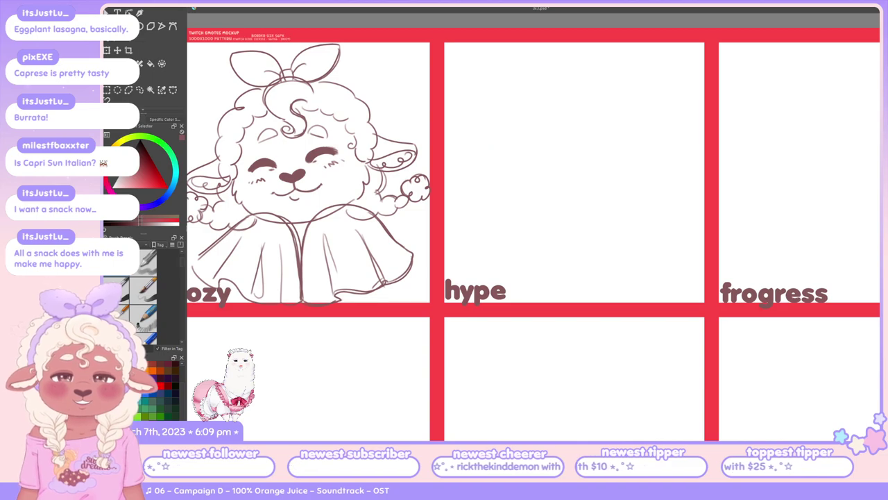
# Sketch a rounded oval head in the upper part of the hype frame, clearing each unsatisfactory attempt
pyautogui.moveTo(590, 97)
pyautogui.mouseDown()
pyautogui.moveTo(520, 122)
pyautogui.moveTo(590, 85)
pyautogui.moveTo(611, 174)
pyautogui.mouseUp()
pyautogui.press('Delete')
pyautogui.moveTo(597, 95); pyautogui.dragTo(612, 167)
pyautogui.moveTo(527, 139); pyautogui.dragTo(534, 186)
pyautogui.press('Delete')
pyautogui.moveTo(596, 94); pyautogui.dragTo(613, 166)
pyautogui.press('Delete')
pyautogui.moveTo(598, 103)
pyautogui.mouseDown()
pyautogui.moveTo(615, 143)
pyautogui.moveTo(544, 184)
pyautogui.mouseUp()
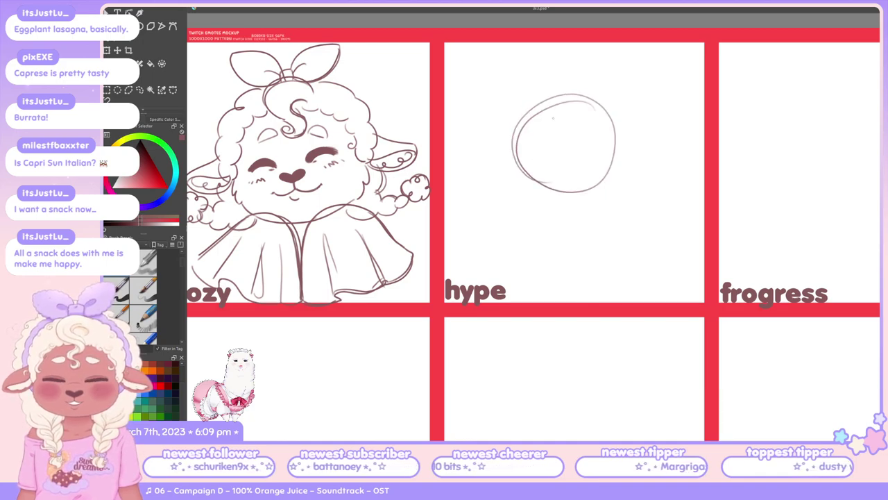
pyautogui.press('Delete')
pyautogui.moveTo(548, 110)
pyautogui.mouseDown()
pyautogui.moveTo(519, 145)
pyautogui.moveTo(593, 142)
pyautogui.mouseUp()
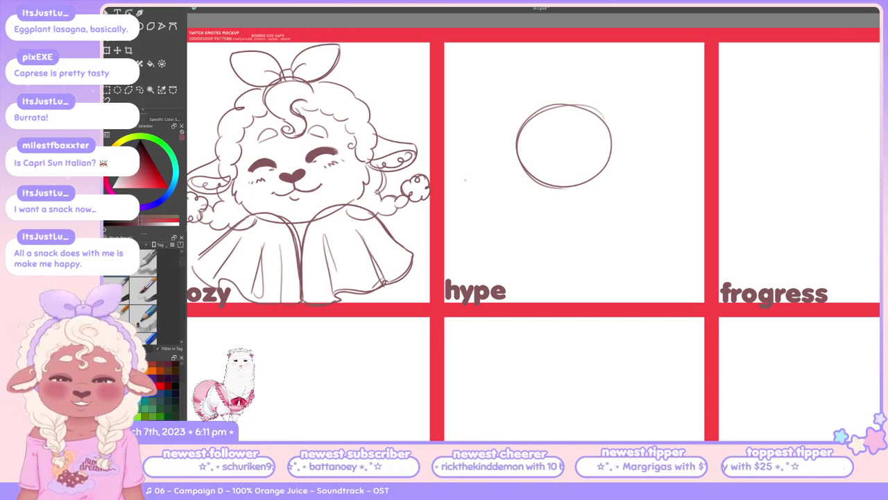
# Try small oval eyes and a mouth inside the hype head oval and undo them
pyautogui.moveTo(525, 144); pyautogui.dragTo(527, 147)
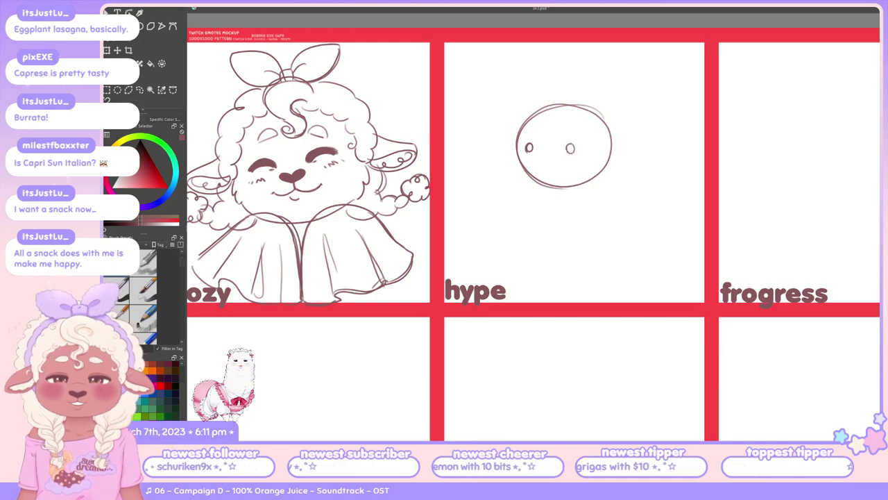
pyautogui.moveTo(570, 144); pyautogui.dragTo(568, 149)
pyautogui.moveTo(532, 172)
pyautogui.mouseDown()
pyautogui.moveTo(559, 170)
pyautogui.moveTo(556, 160)
pyautogui.moveTo(556, 199)
pyautogui.moveTo(569, 167)
pyautogui.mouseUp()
pyautogui.hotkey('ctrl', 'z')
pyautogui.hotkey('ctrl', 'z')
pyautogui.hotkey('ctrl', 'z')
pyautogui.hotkey('ctrl', 'z')
pyautogui.hotkey('ctrl', 'z')
pyautogui.hotkey('ctrl', 'z')
pyautogui.hotkey('ctrl', 'z')
pyautogui.hotkey('ctrl', 'z')
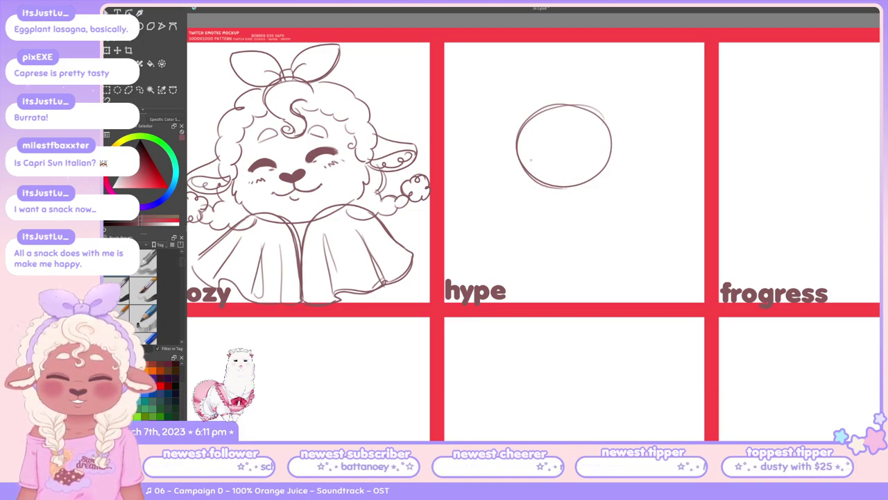
pyautogui.moveTo(530, 145); pyautogui.dragTo(530, 154)
pyautogui.hotkey('ctrl', 'z')
pyautogui.hotkey('ctrl', 'z')
# Add a curved vertical guideline, two small eyes and a muzzle with an open mouth to the turned hype head
pyautogui.moveTo(538, 108); pyautogui.dragTo(556, 200)
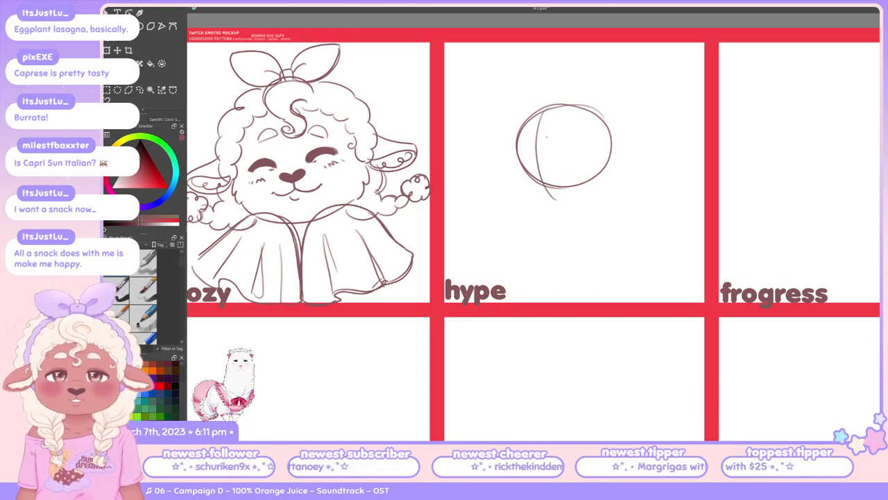
pyautogui.moveTo(528, 145)
pyautogui.mouseDown()
pyautogui.moveTo(529, 154)
pyautogui.moveTo(552, 146)
pyautogui.moveTo(566, 165)
pyautogui.moveTo(549, 196)
pyautogui.mouseUp()
pyautogui.hotkey('ctrl', 'z')
pyautogui.hotkey('ctrl', 'z')
pyautogui.moveTo(556, 163)
pyautogui.mouseDown()
pyautogui.moveTo(559, 197)
pyautogui.moveTo(563, 180)
pyautogui.moveTo(544, 172)
pyautogui.moveTo(548, 156)
pyautogui.moveTo(551, 179)
pyautogui.moveTo(555, 156)
pyautogui.moveTo(559, 178)
pyautogui.moveTo(562, 161)
pyautogui.mouseUp()
pyautogui.hotkey('ctrl', 'z')
pyautogui.hotkey('ctrl', 'z')
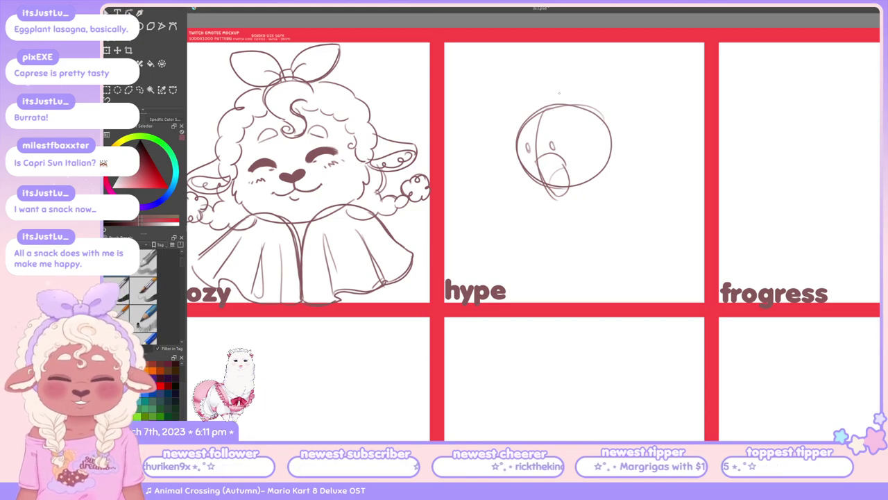
# Sketch a curly forelock and a brow on the turned hype head, undoing the failed strokes
pyautogui.moveTo(543, 106)
pyautogui.mouseDown()
pyautogui.moveTo(525, 108)
pyautogui.moveTo(519, 136)
pyautogui.moveTo(548, 102)
pyautogui.mouseUp()
pyautogui.hotkey('ctrl', 'z')
pyautogui.moveTo(512, 126)
pyautogui.mouseDown()
pyautogui.moveTo(536, 122)
pyautogui.moveTo(548, 104)
pyautogui.moveTo(511, 123)
pyautogui.moveTo(535, 132)
pyautogui.mouseUp()
pyautogui.hotkey('ctrl', 'z')
pyautogui.hotkey('ctrl', 'z')
pyautogui.hotkey('ctrl', 'z')
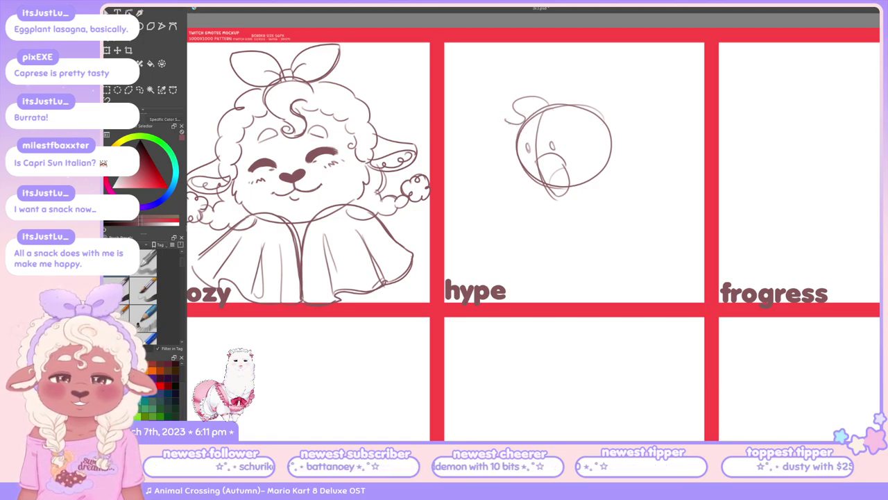
pyautogui.hotkey('ctrl', 'z')
pyautogui.moveTo(506, 120)
pyautogui.mouseDown()
pyautogui.moveTo(531, 137)
pyautogui.moveTo(530, 116)
pyautogui.moveTo(533, 135)
pyautogui.moveTo(552, 120)
pyautogui.mouseUp()
pyautogui.hotkey('ctrl', 'z')
pyautogui.hotkey('ctrl', 'z')
pyautogui.hotkey('ctrl', 'z')
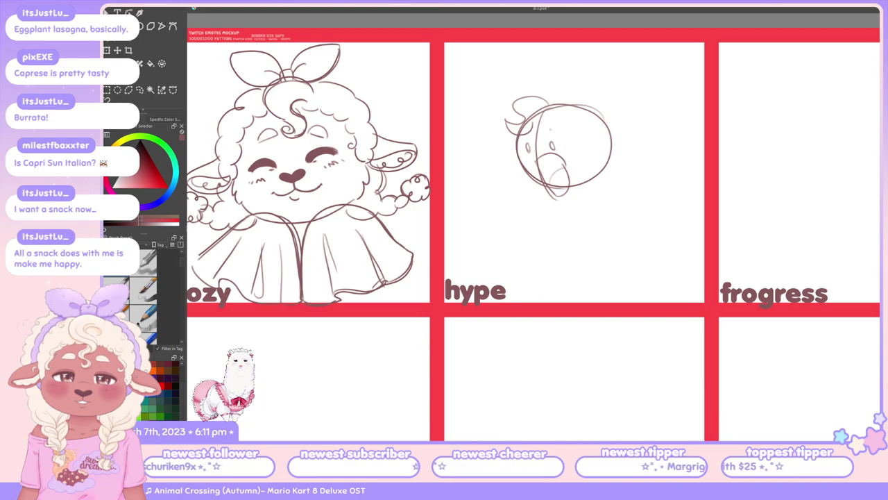
# Scribble over the turned head's muzzle, clear the hype sketch, and clear one more trial stroke
pyautogui.moveTo(538, 155); pyautogui.dragTo(554, 179)
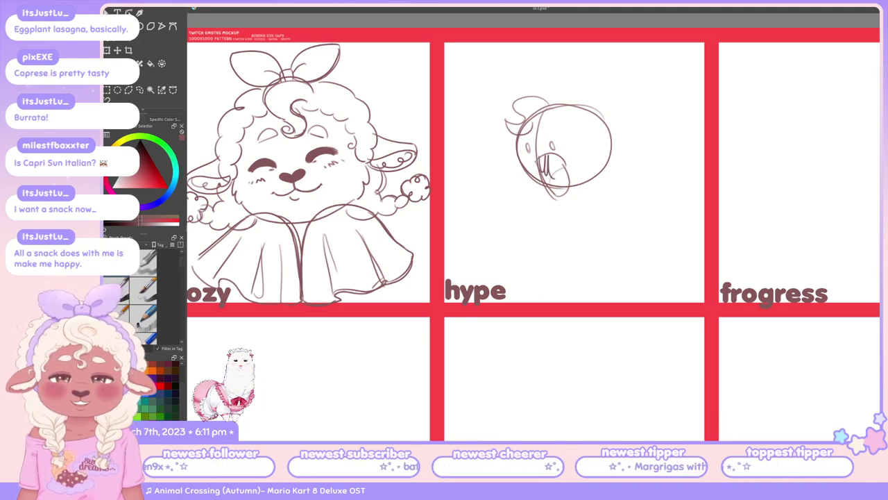
pyautogui.press('Delete')
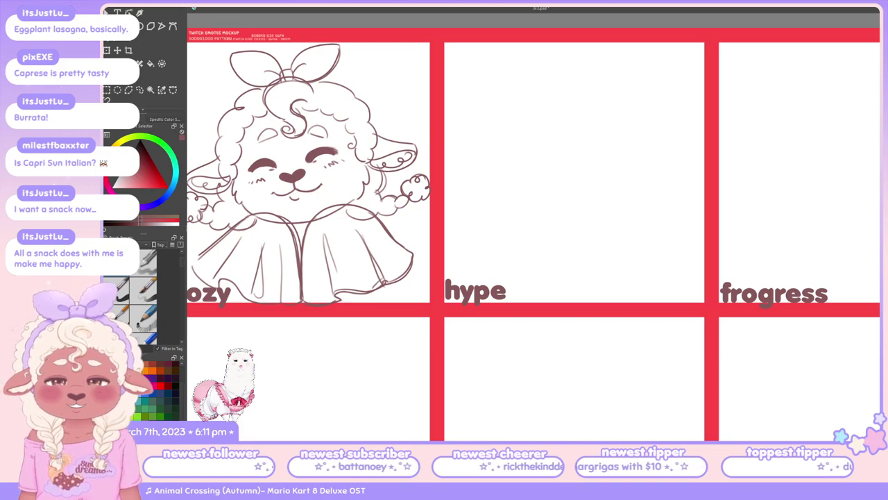
pyautogui.moveTo(577, 119); pyautogui.dragTo(555, 103)
pyautogui.press('Delete')
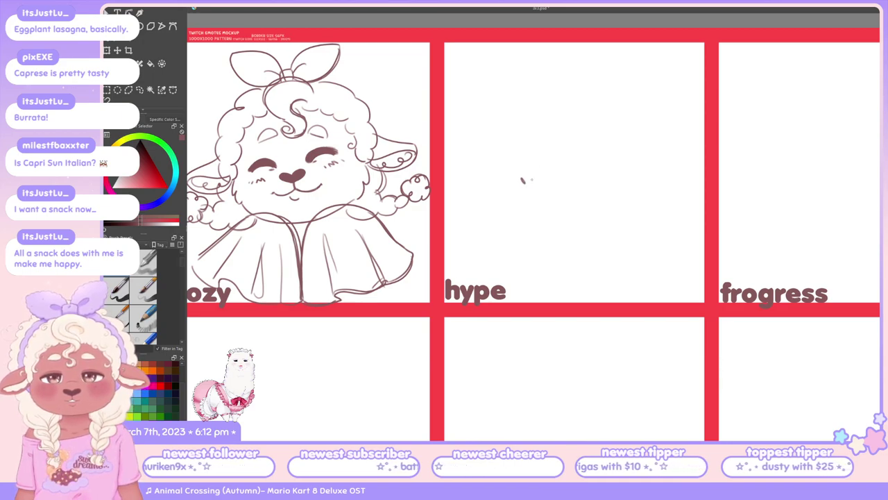
# Sketch a front-facing hype face with an open smile, shaded nose, oval eyes and arched brows, and clear it
pyautogui.moveTo(572, 184); pyautogui.dragTo(576, 179)
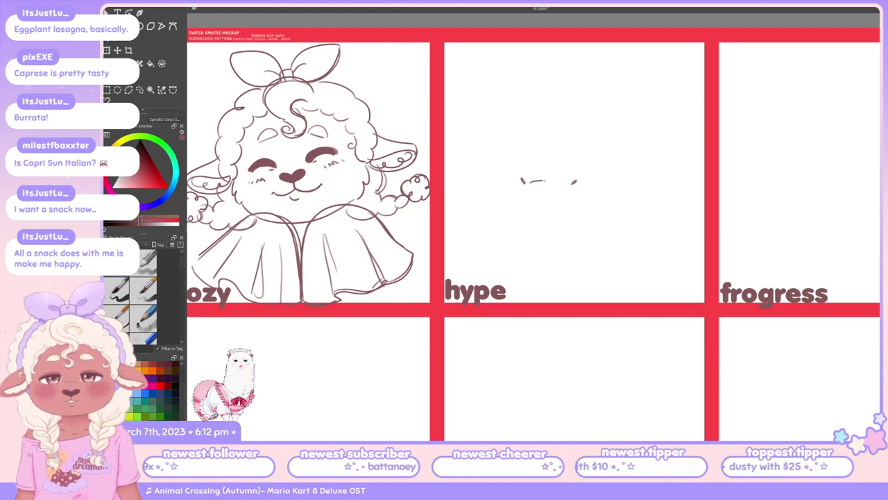
pyautogui.moveTo(528, 179)
pyautogui.mouseDown()
pyautogui.moveTo(556, 180)
pyautogui.moveTo(549, 208)
pyautogui.moveTo(573, 182)
pyautogui.mouseUp()
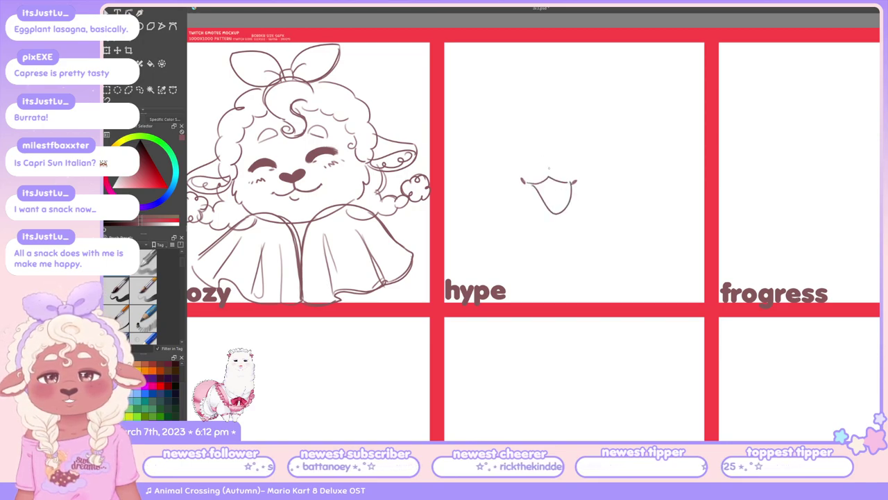
pyautogui.moveTo(542, 149)
pyautogui.mouseDown()
pyautogui.moveTo(546, 160)
pyautogui.moveTo(572, 150)
pyautogui.mouseUp()
pyautogui.hotkey('ctrl', 'z')
pyautogui.hotkey('ctrl', 'z')
pyautogui.moveTo(570, 152)
pyautogui.mouseDown()
pyautogui.moveTo(538, 152)
pyautogui.moveTo(552, 151)
pyautogui.moveTo(548, 176)
pyautogui.mouseUp()
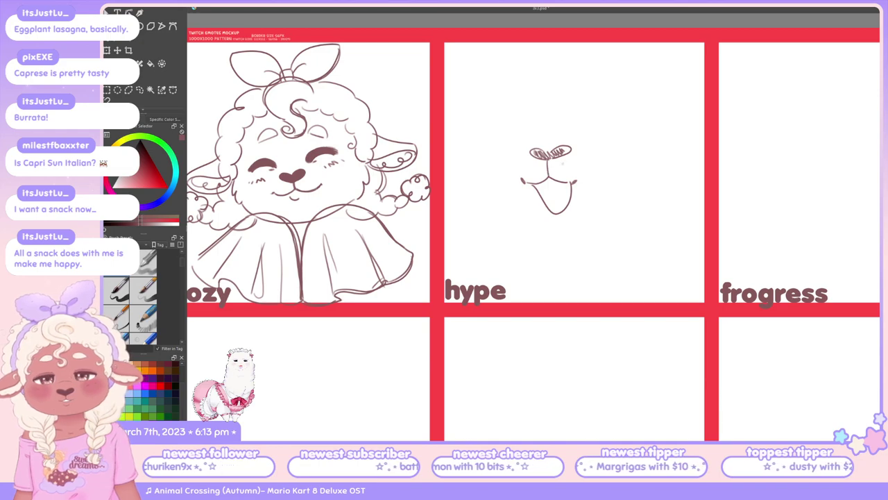
pyautogui.moveTo(514, 122)
pyautogui.mouseDown()
pyautogui.moveTo(535, 113)
pyautogui.moveTo(566, 133)
pyautogui.moveTo(591, 115)
pyautogui.mouseUp()
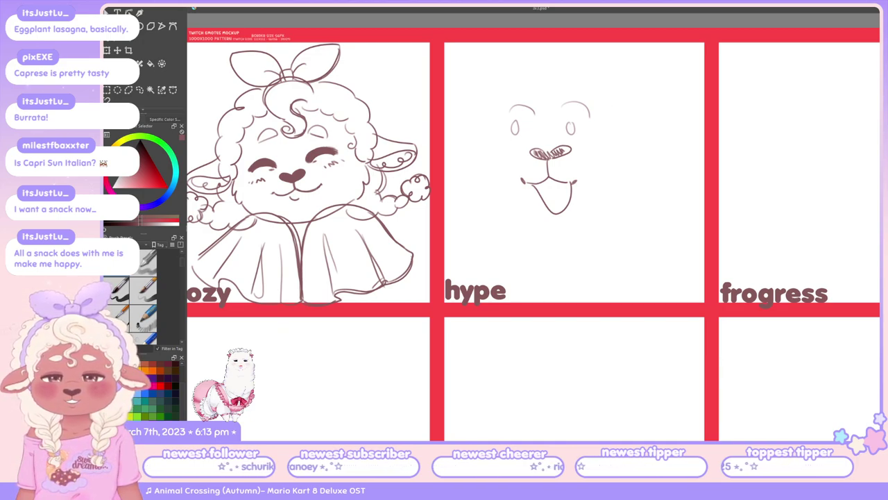
pyautogui.press('Delete')
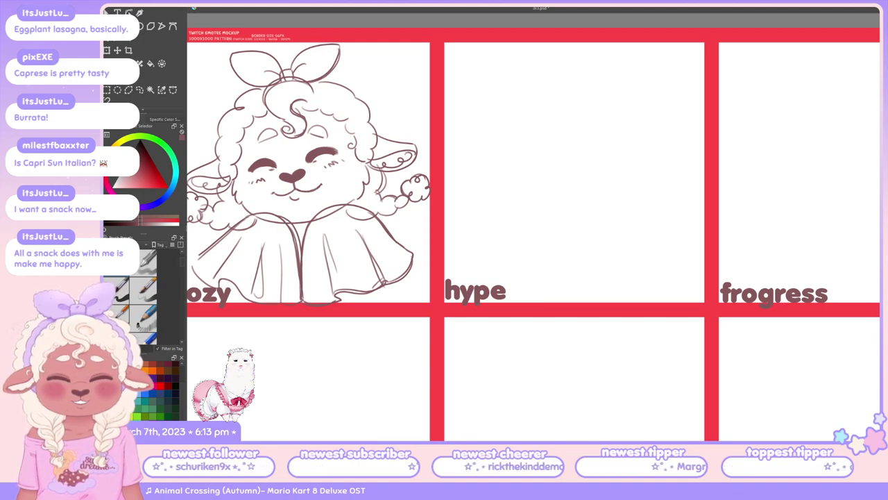
# Try large loose strokes across the empty hype frame and clear each one
pyautogui.moveTo(559, 139)
pyautogui.mouseDown()
pyautogui.moveTo(573, 132)
pyautogui.moveTo(549, 201)
pyautogui.moveTo(449, 281)
pyautogui.mouseUp()
pyautogui.press('Delete')
pyautogui.moveTo(491, 173)
pyautogui.mouseDown()
pyautogui.moveTo(513, 272)
pyautogui.moveTo(631, 179)
pyautogui.mouseUp()
pyautogui.press('Delete')
pyautogui.moveTo(495, 244)
pyautogui.mouseDown()
pyautogui.moveTo(510, 265)
pyautogui.moveTo(594, 282)
pyautogui.mouseUp()
pyautogui.press('Delete')
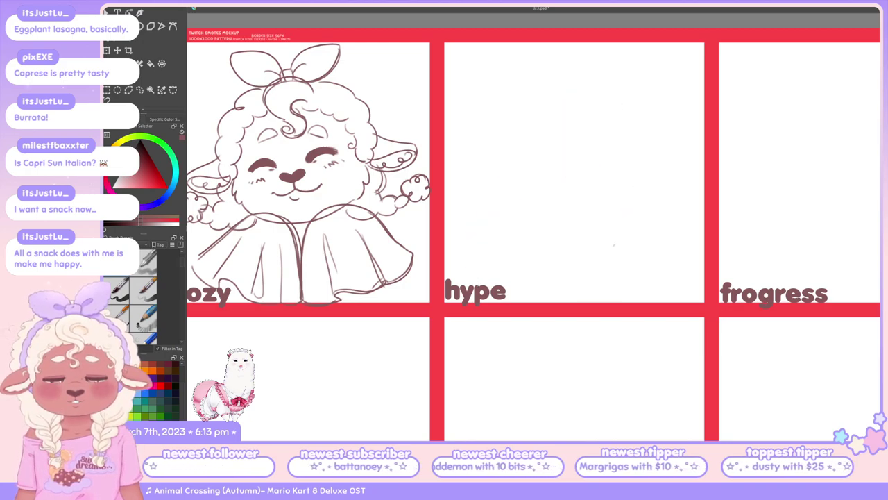
# Add an outer curly wool outline along the right side of the cozy sheep's hair
pyautogui.scroll(4, 605, 216)
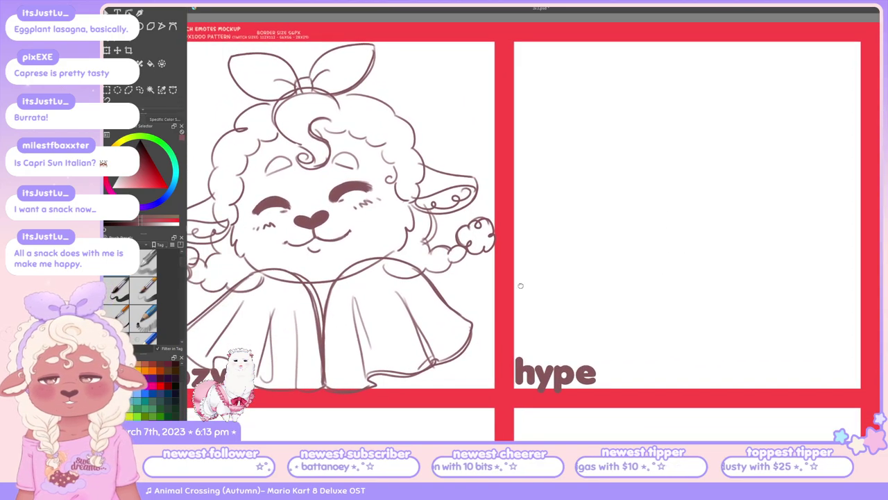
pyautogui.scroll(1, 652, 294)
pyautogui.scroll(-1, 646, 264)
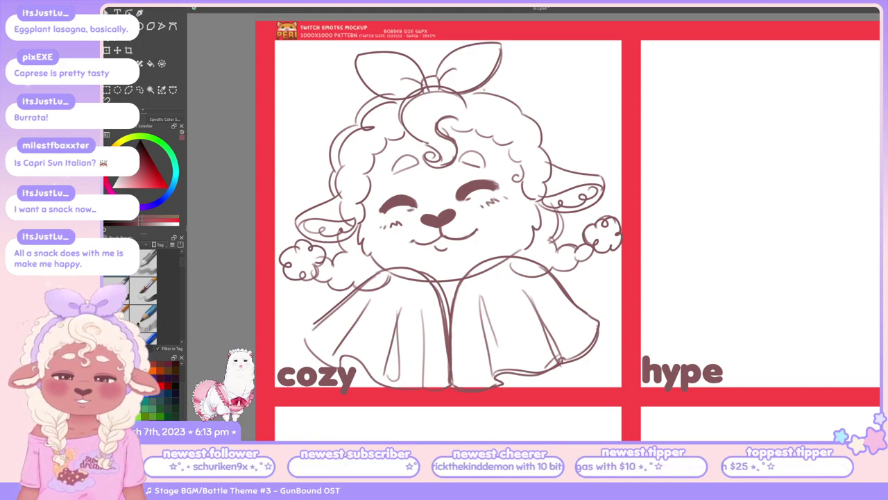
pyautogui.moveTo(535, 111); pyautogui.dragTo(546, 148)
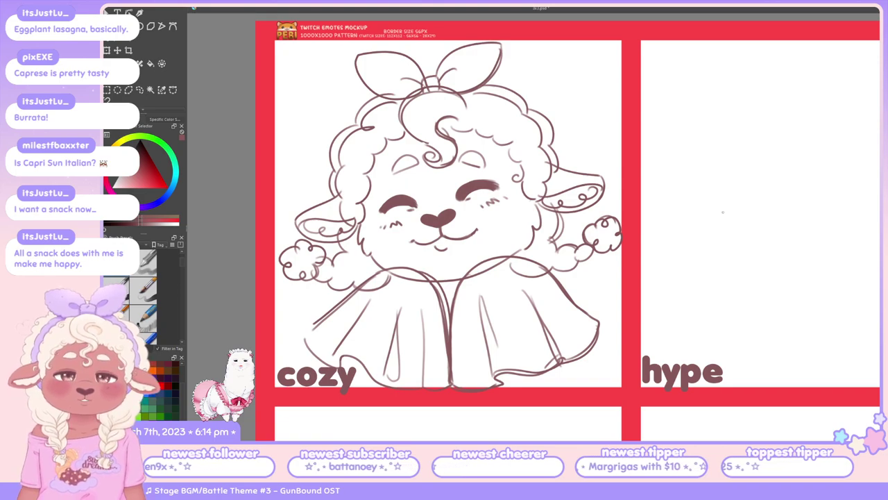
pyautogui.scroll(-2, 644, 231)
pyautogui.moveTo(644, 231); pyautogui.dragTo(580, 233)
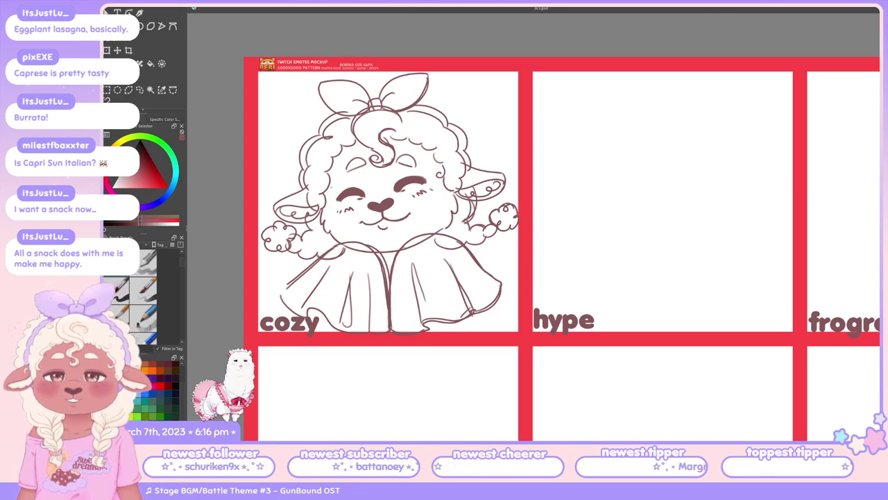
pyautogui.hscroll(-2, 562, 238)
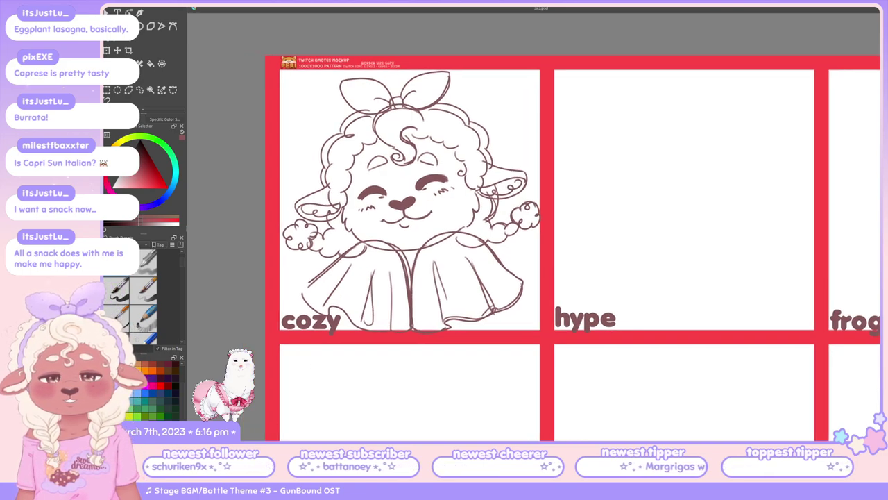